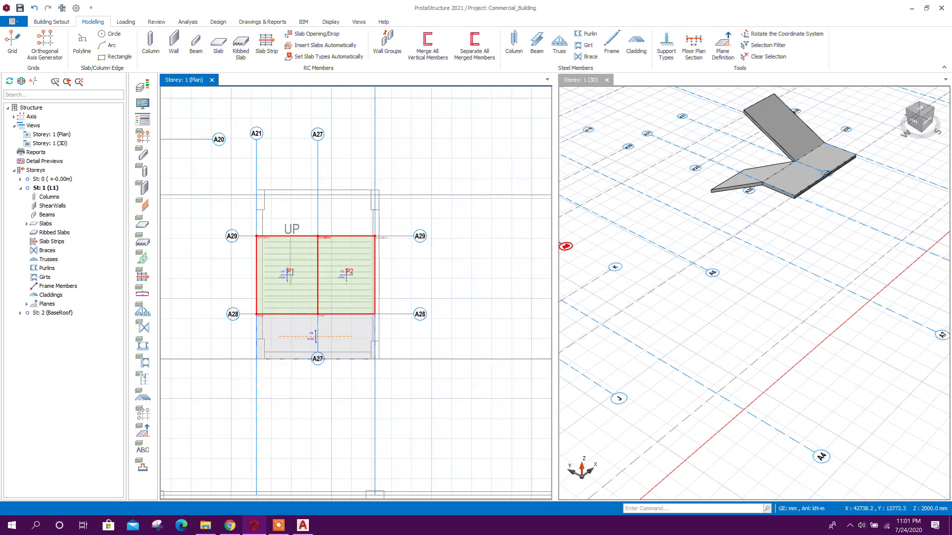
Examine the stair area around planes P1 and P2 and axes A21, A27, A28 and A29 in the Storey 1 plan.
scroll(289, 176, up, 3)
scroll(289, 176, down, 2)
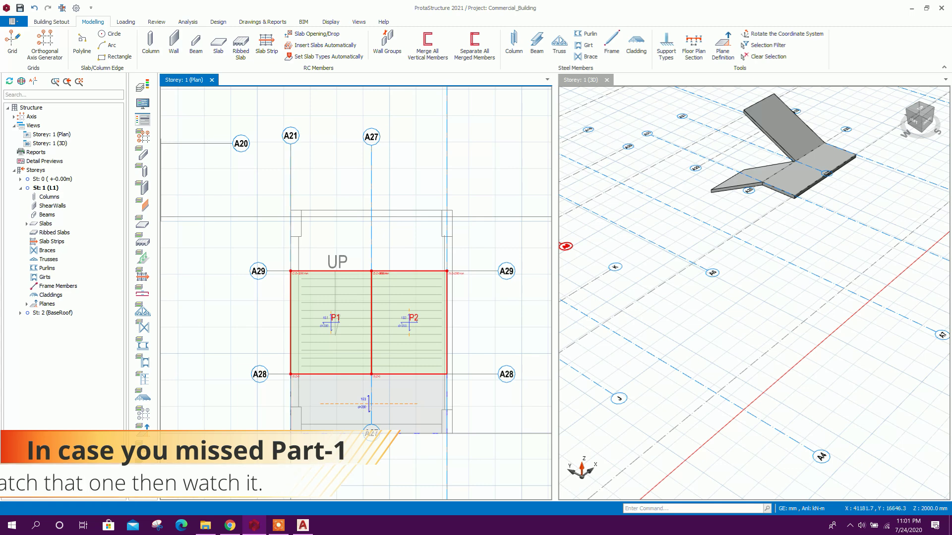
middle_drag(306, 344, 322, 312)
scroll(329, 357, up, 2)
scroll(356, 292, down, 3)
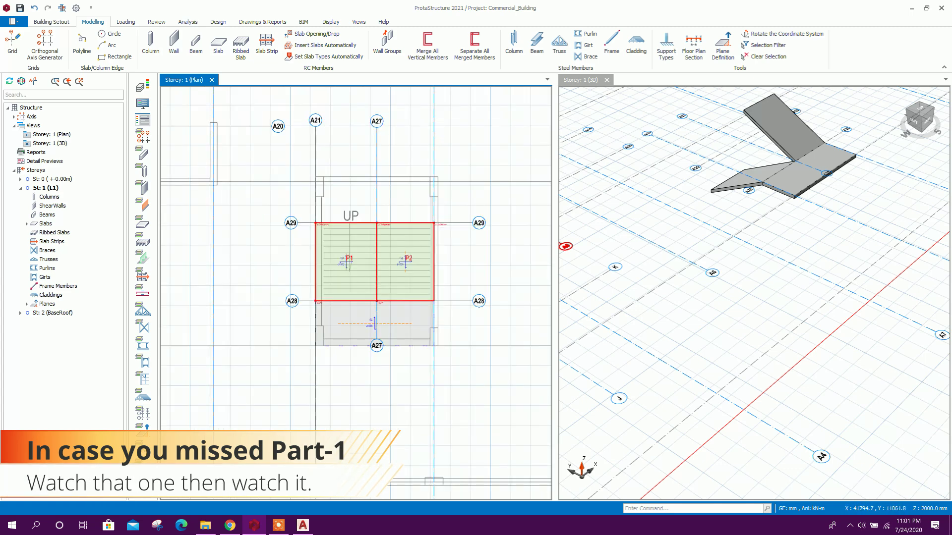
scroll(356, 293, up, 4)
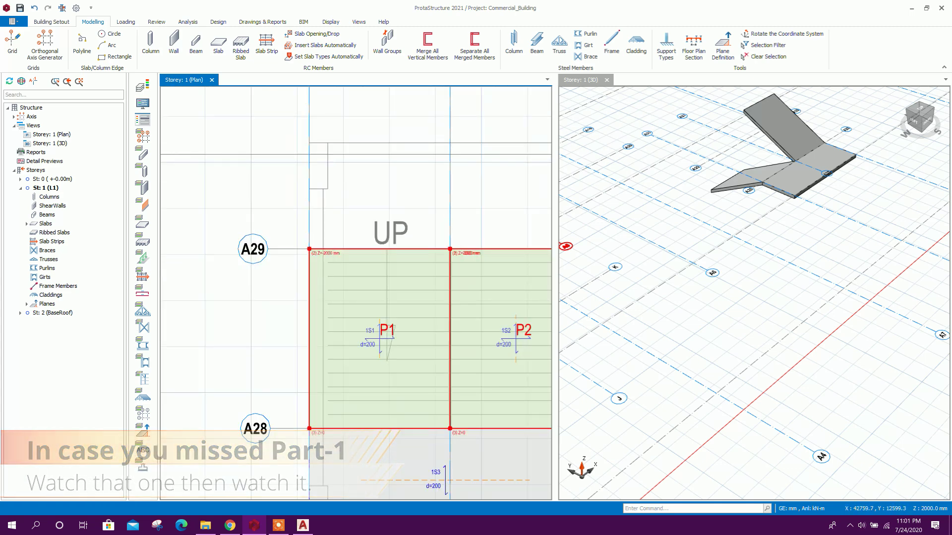
scroll(385, 274, down, 2)
middle_drag(184, 265, 397, 259)
scroll(397, 258, up, 3)
scroll(397, 247, down, 1)
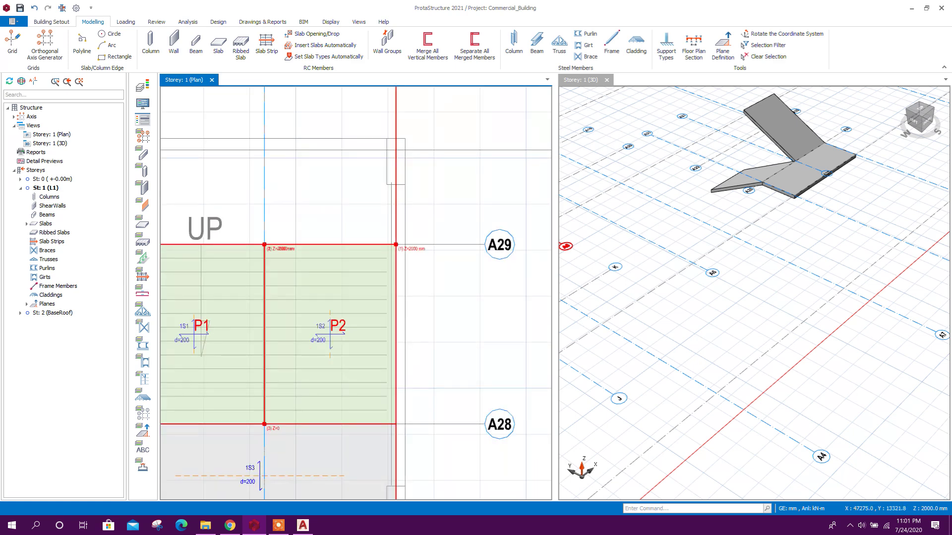
middle_drag(391, 167, 404, 187)
scroll(408, 176, down, 2)
middle_drag(237, 169, 292, 180)
scroll(356, 293, up, 2)
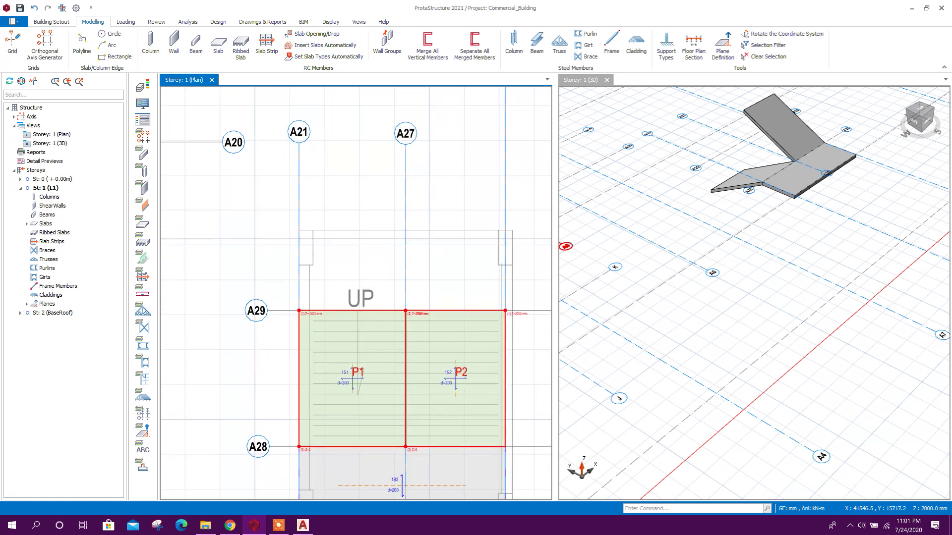
Move axis A21 200 mm toward axis A27 in the Storey 1 plan.
click(299, 182)
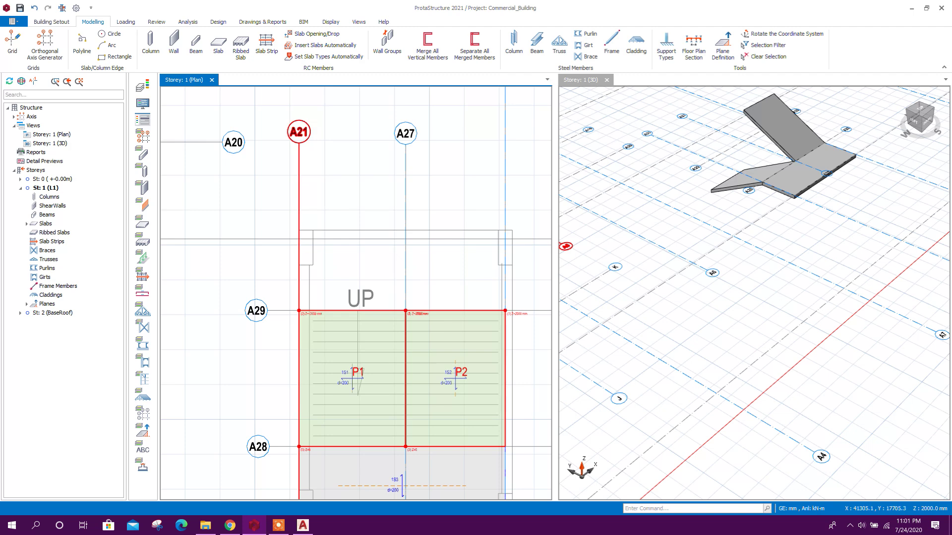
right_click(300, 152)
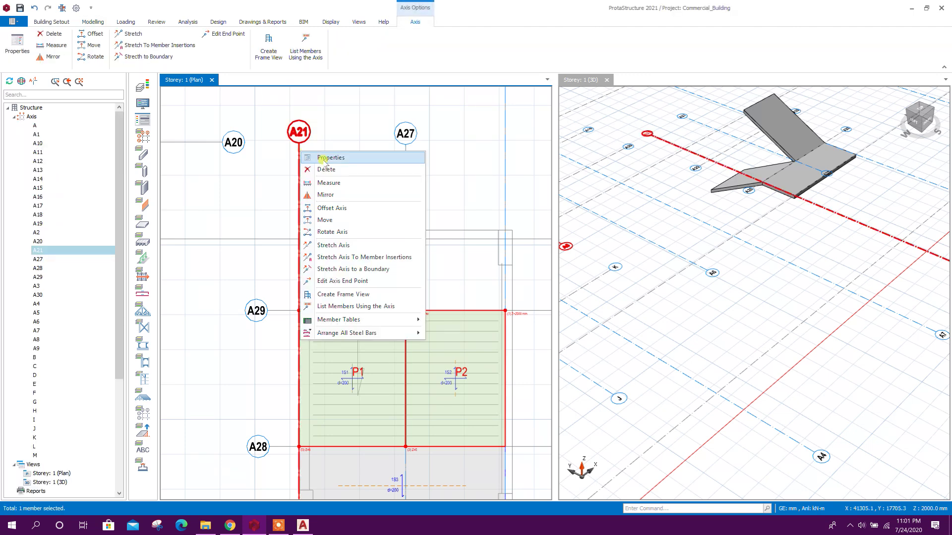
click(329, 219)
scroll(292, 208, up, 5)
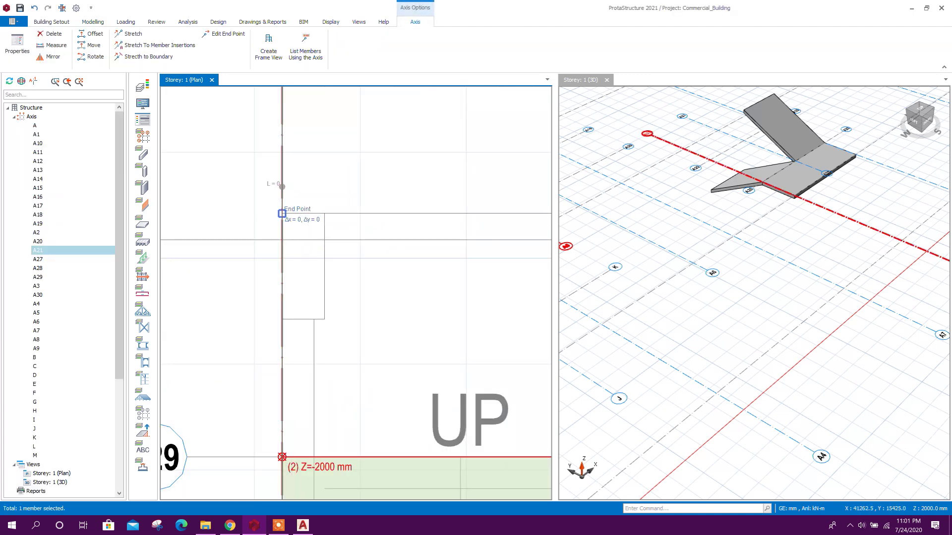
key(Tab)
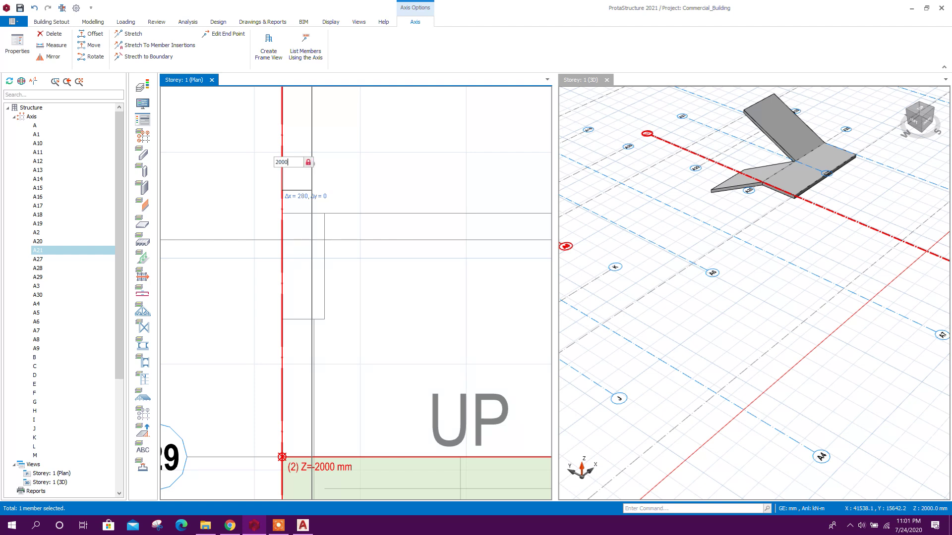
key(Return)
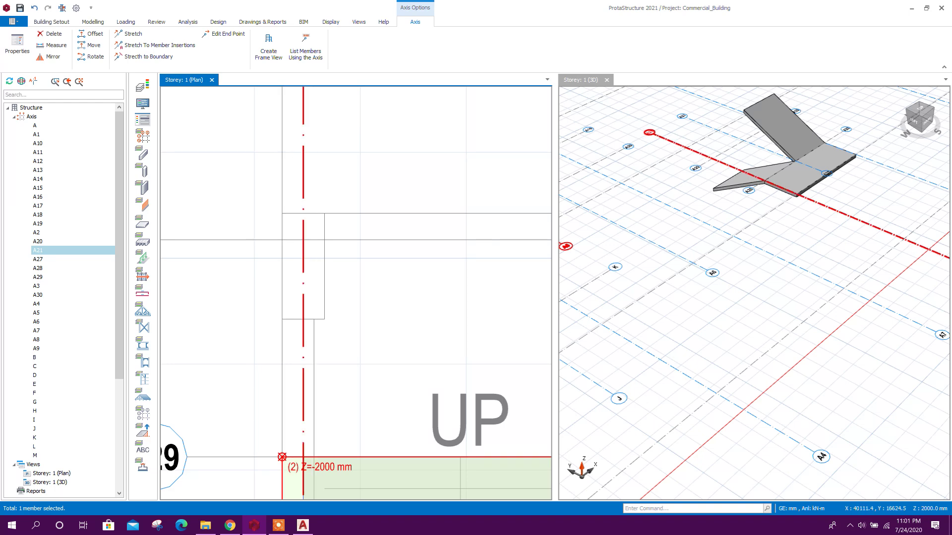
scroll(375, 272, down, 5)
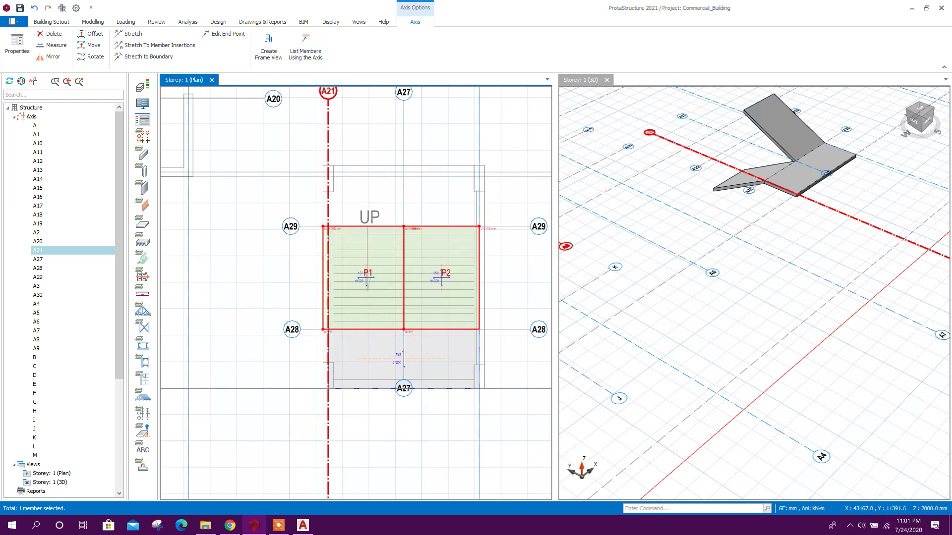
key(Escape)
Inspect the stair flights and landing slab in the 3D view from several angles.
scroll(375, 272, up, 2)
scroll(735, 179, up, 2)
drag(789, 238, 714, 241)
middle_drag(873, 223, 655, 218)
scroll(654, 218, up, 2)
scroll(733, 270, up, 5)
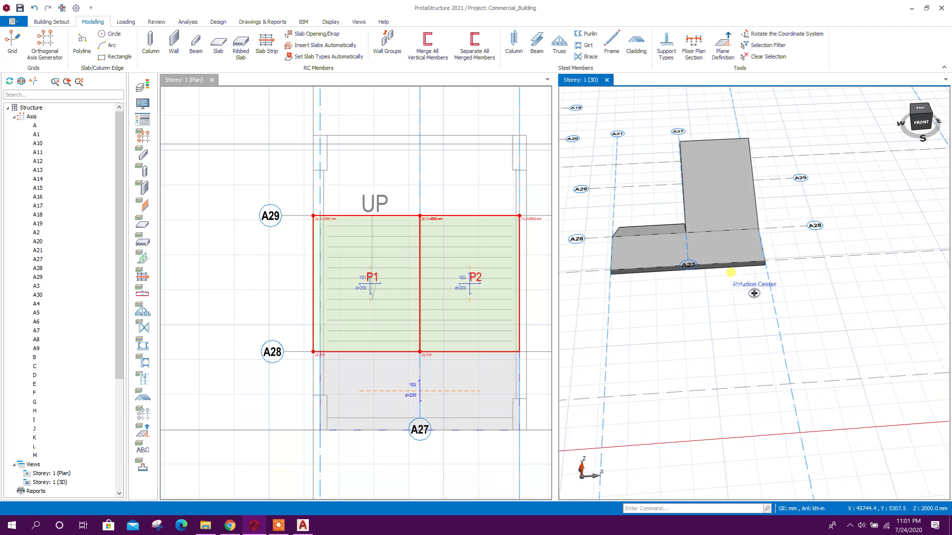
drag(639, 328, 659, 325)
scroll(639, 282, down, 1)
scroll(660, 245, up, 2)
drag(626, 231, 648, 229)
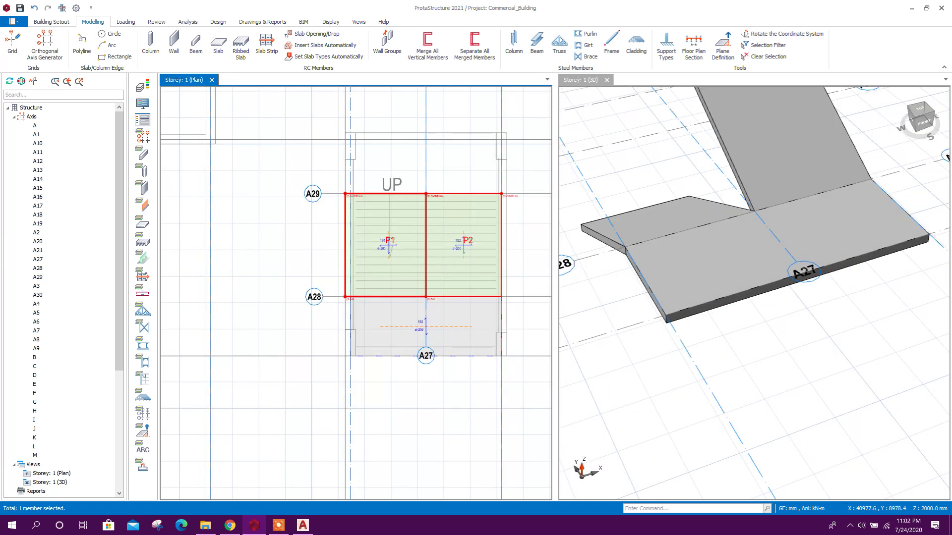
Delete the stair planes P1 and P2 from Storey 1.
key(Delete)
drag(771, 338, 792, 321)
scroll(777, 312, down, 2)
scroll(478, 173, down, 2)
key(Delete)
scroll(502, 212, down, 3)
scroll(773, 293, down, 3)
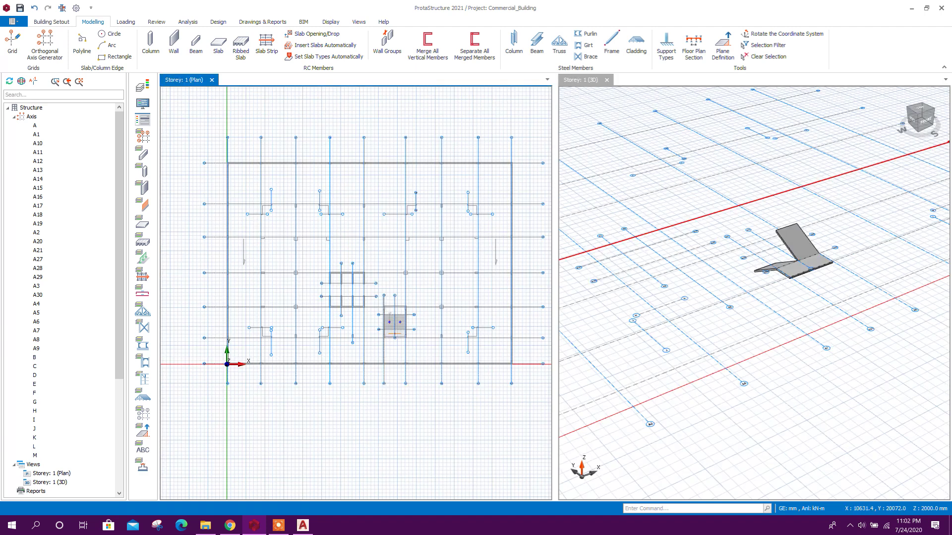
Collapse the axis and Storey 1 branches of the structure tree and open the Storey 2 (BaseRoof) plan.
middle_drag(299, 166, 298, 174)
click(15, 117)
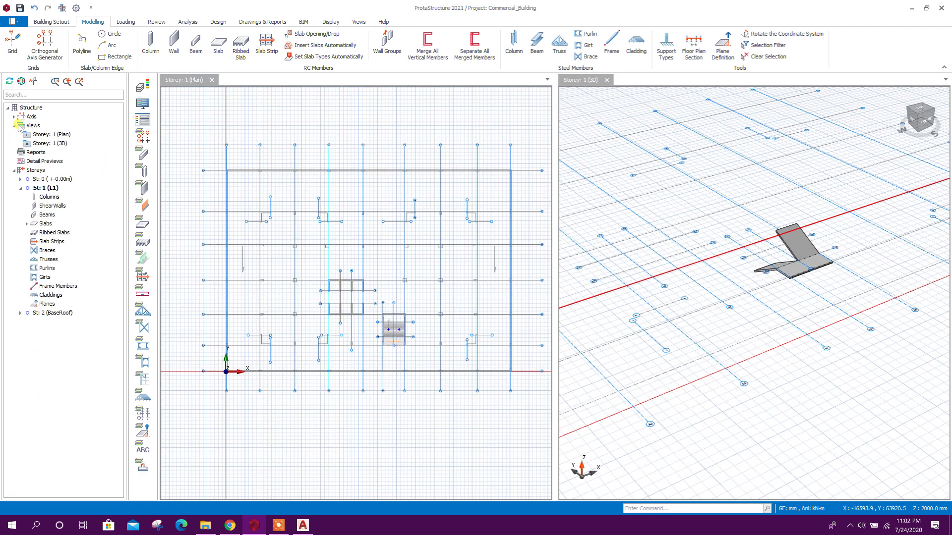
click(20, 188)
double_click(49, 197)
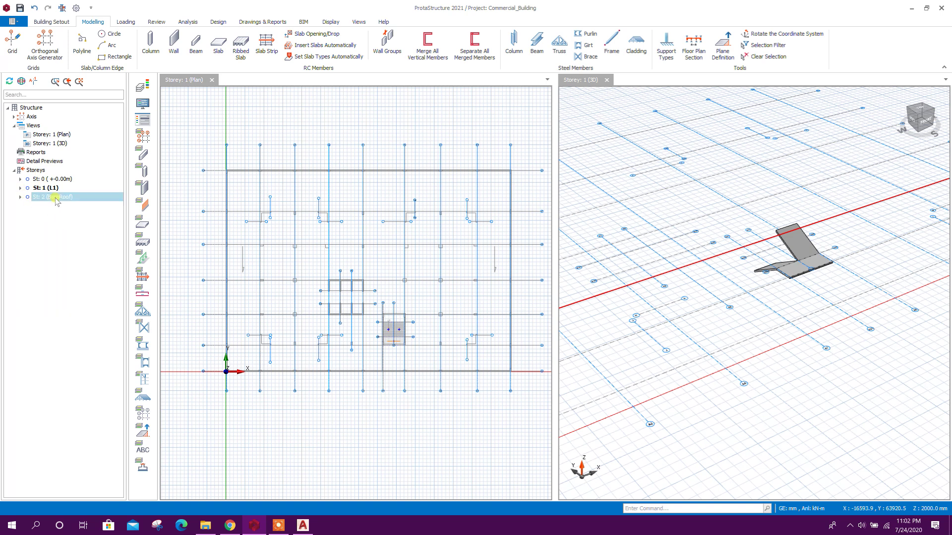
scroll(341, 279, up, 3)
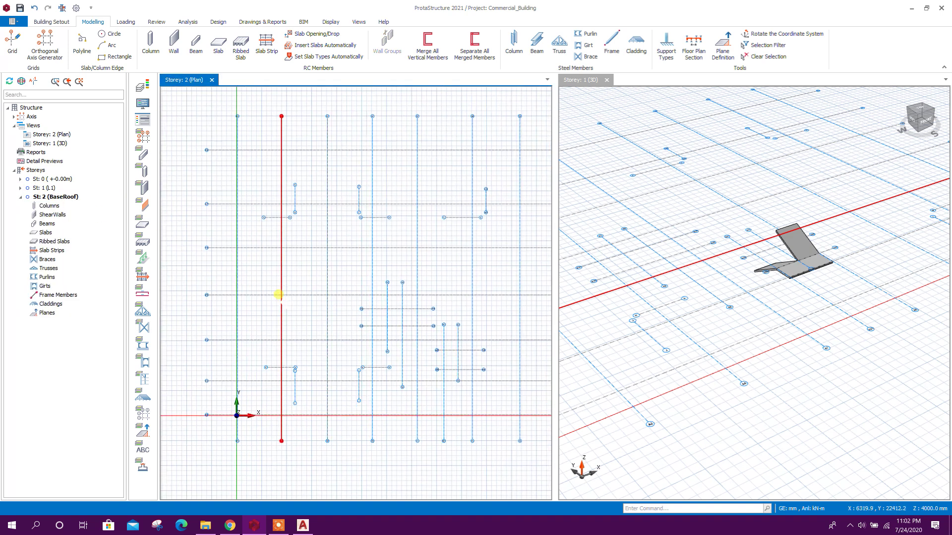
Reassign the external reference drawing EXTERNAL REFERENCE.dxf to storey 2.
click(59, 23)
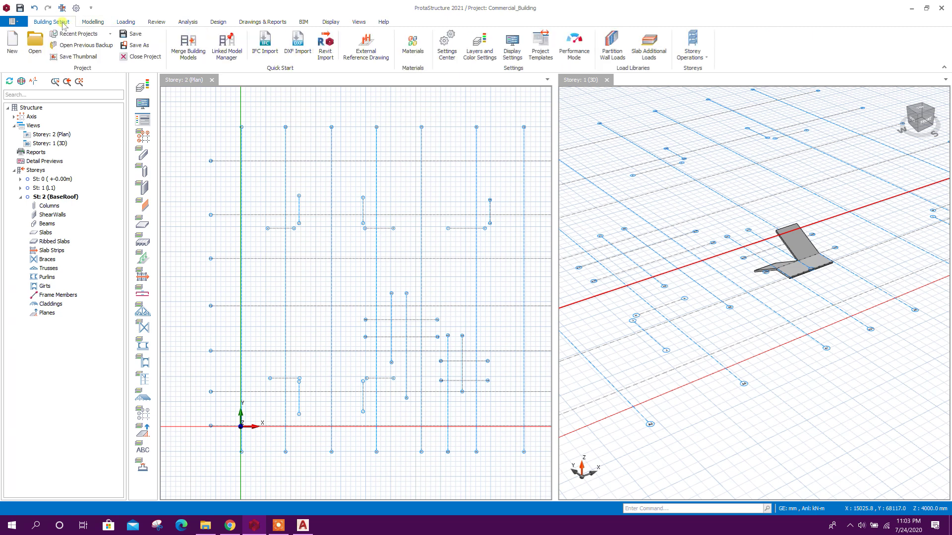
click(367, 51)
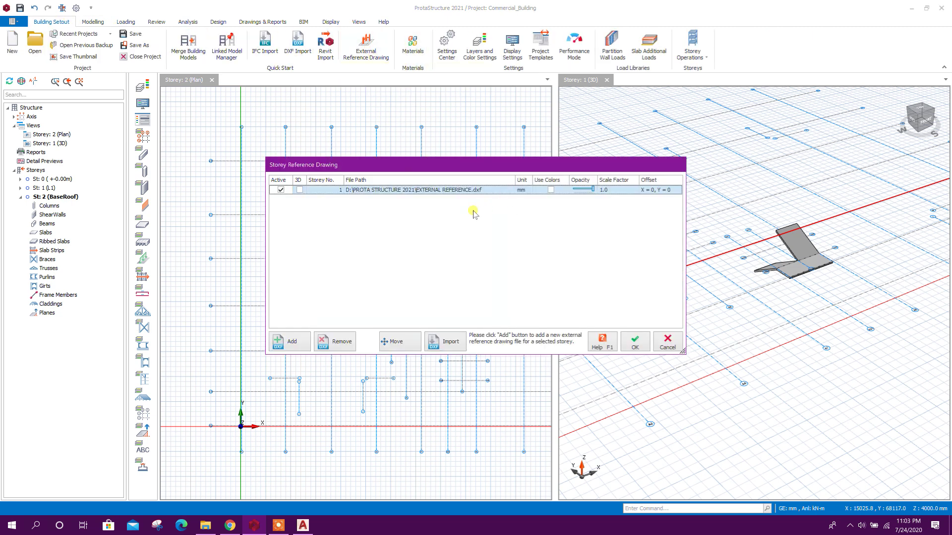
click(327, 190)
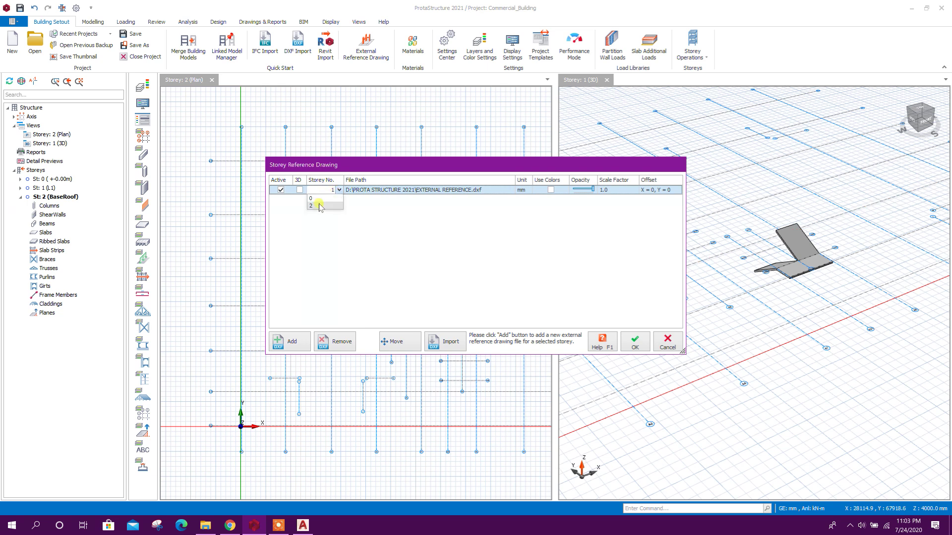
click(318, 206)
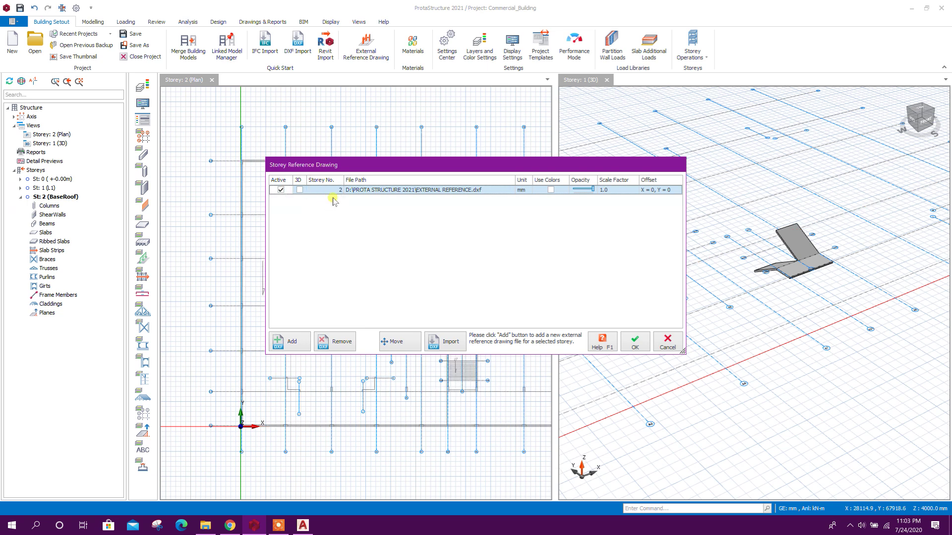
click(635, 342)
middle_drag(325, 308, 322, 283)
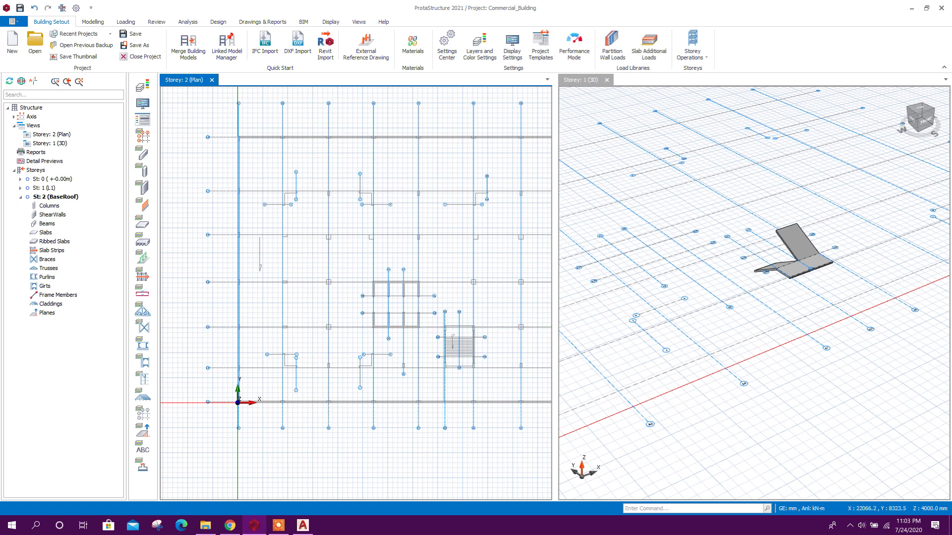
middle_drag(374, 370, 367, 343)
middle_drag(394, 232, 396, 281)
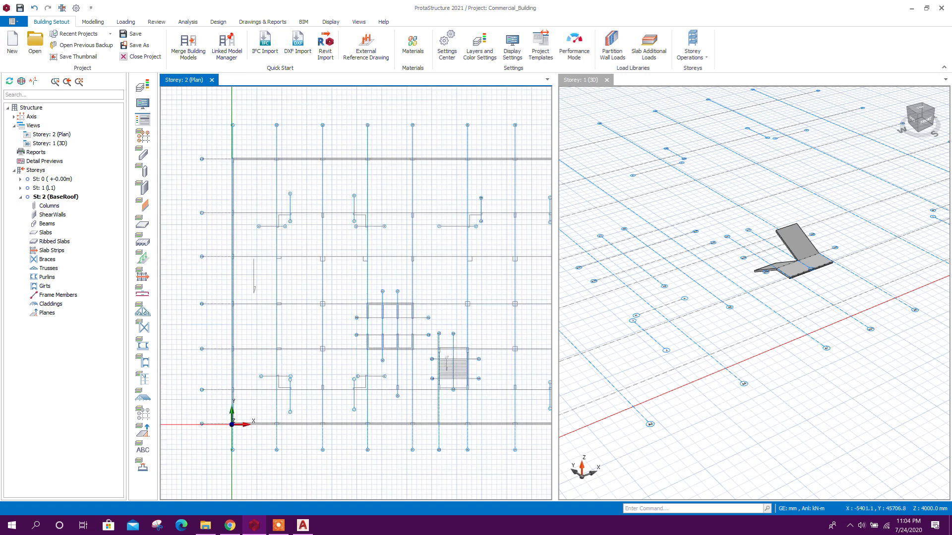
scroll(284, 260, down, 2)
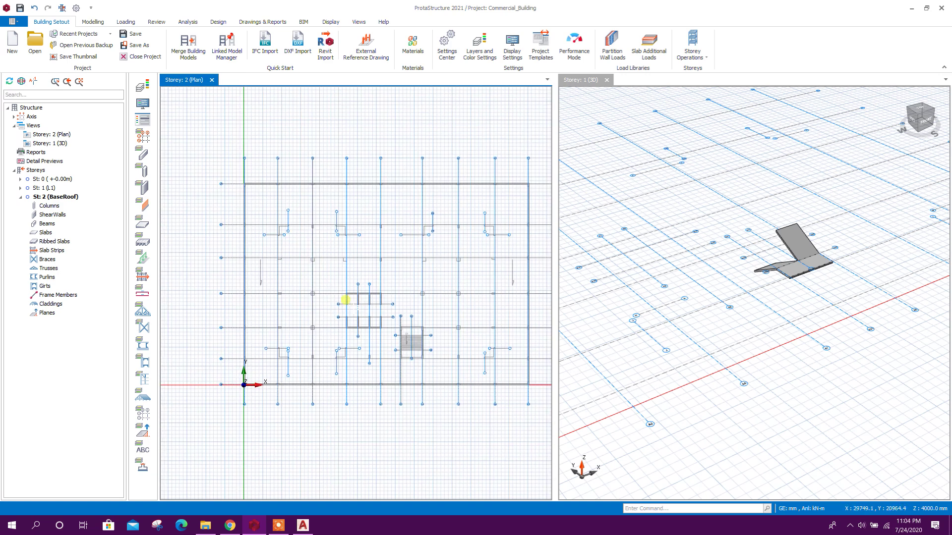
scroll(344, 246, up, 2)
Start a new slab on Storey 2 with a thickness of 250 mm and a concrete cover of 20 mm.
click(94, 23)
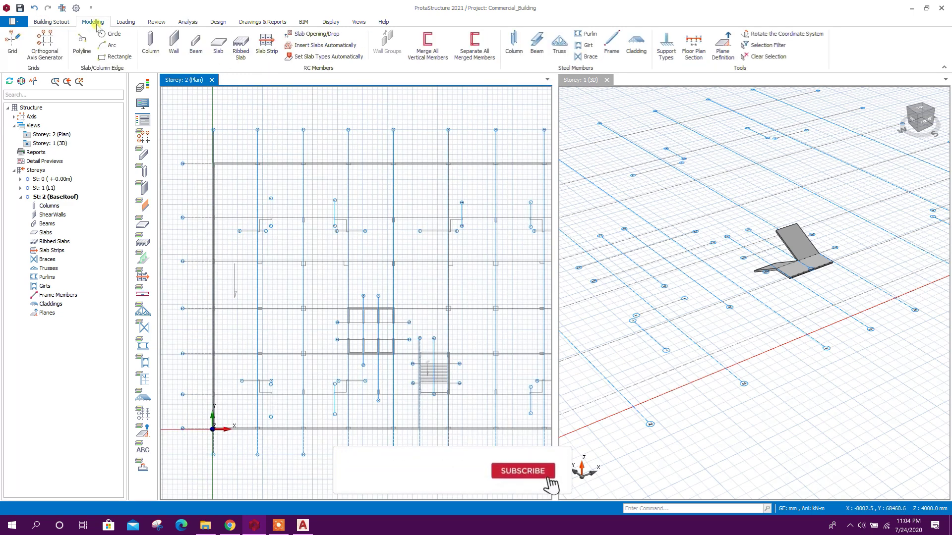
click(218, 45)
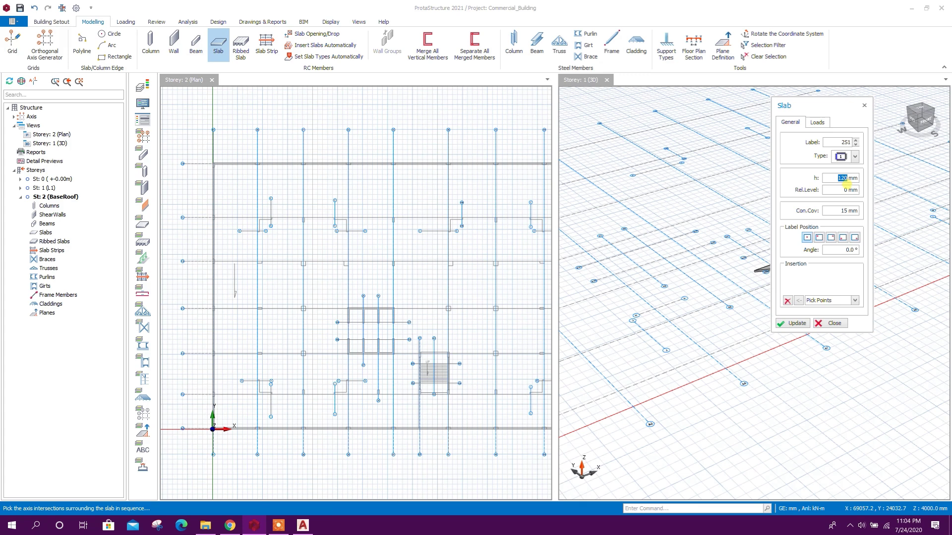
text(250)
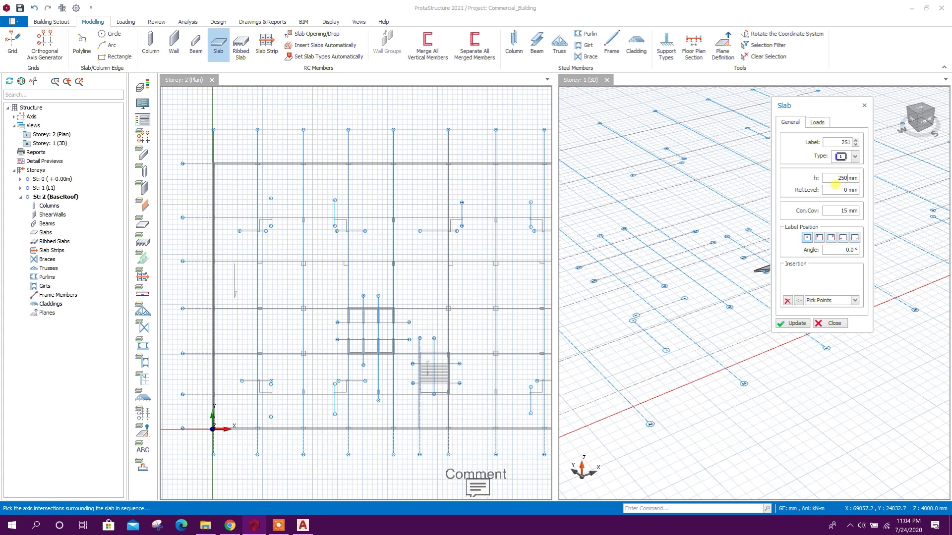
click(836, 208)
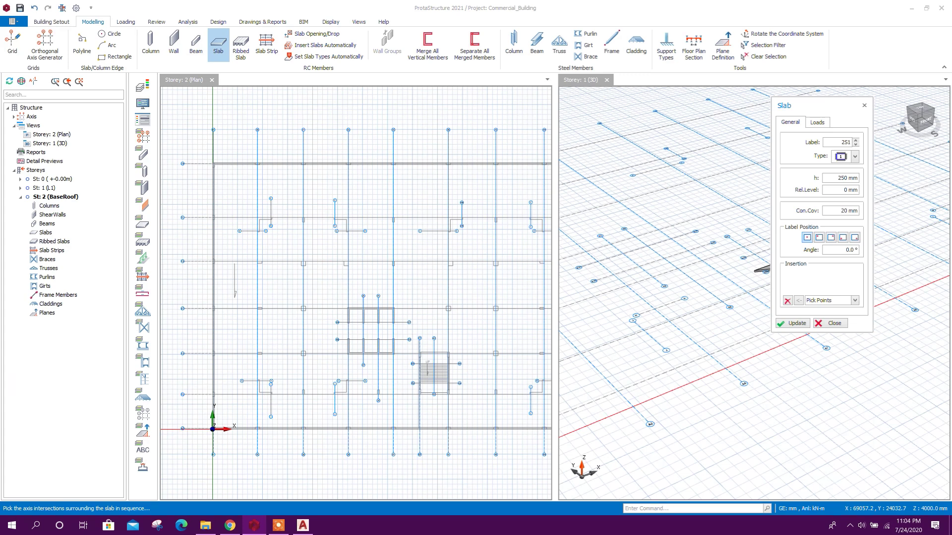
Set the slab's dead load to 2.0 kN/m2, its imposed load to 1.92 kN/m2 for passenger-vehicle garages, and toggle its floor diaphragm exclusion.
click(815, 127)
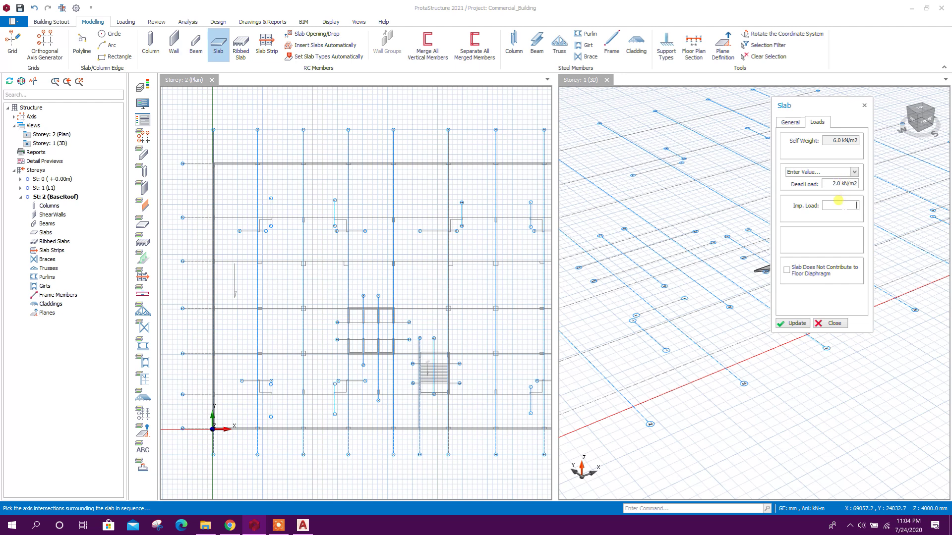
click(838, 202)
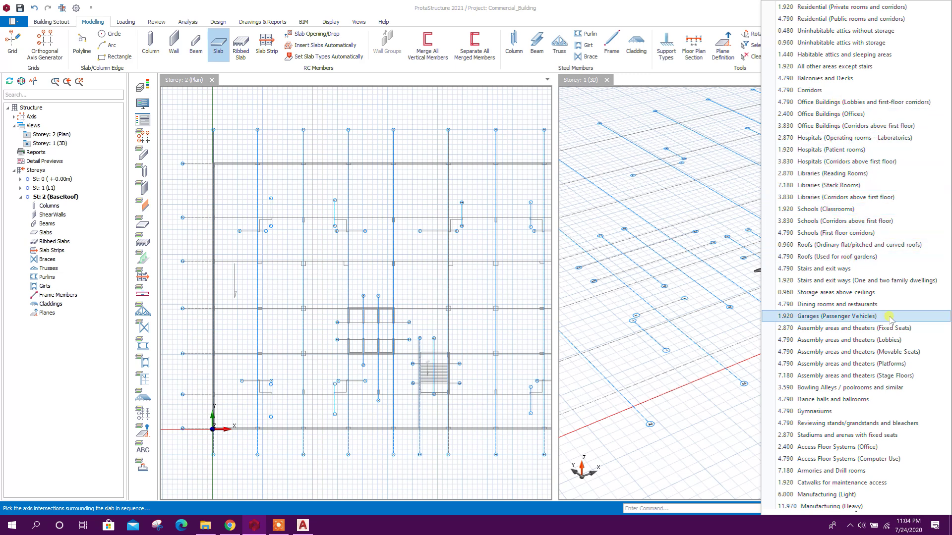
click(826, 318)
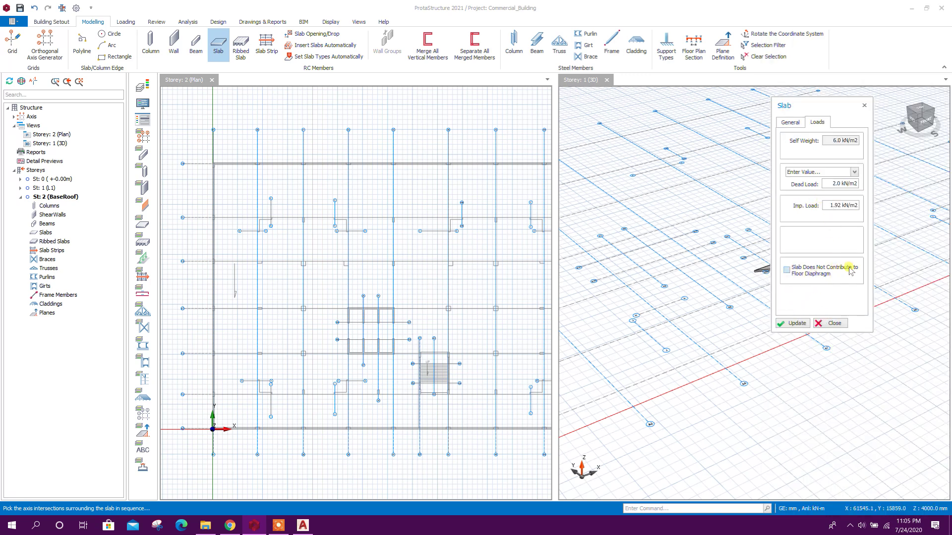
click(788, 271)
click(793, 323)
click(791, 122)
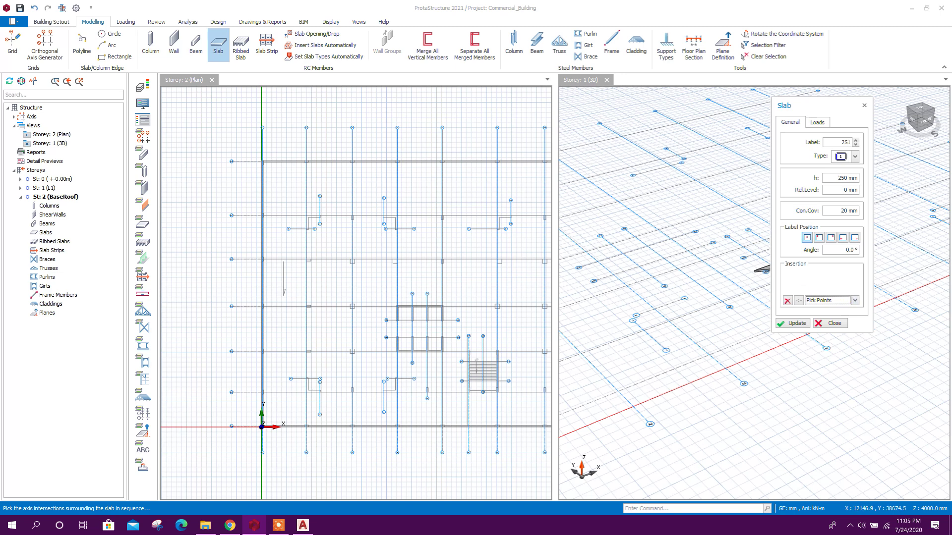
Place the 250 mm slab over the western ramp bay by picking its surrounding axis intersections, starting at axis A16.
scroll(278, 278, up, 5)
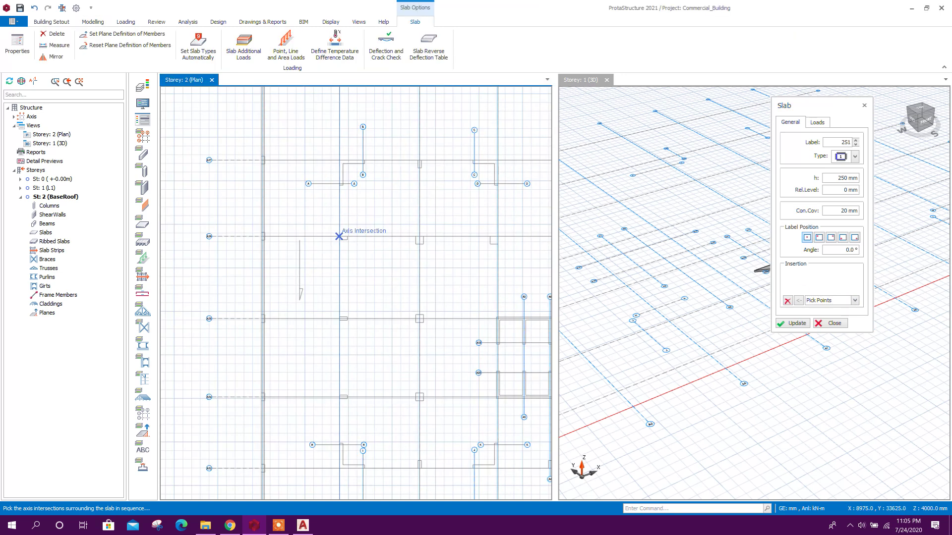
click(263, 237)
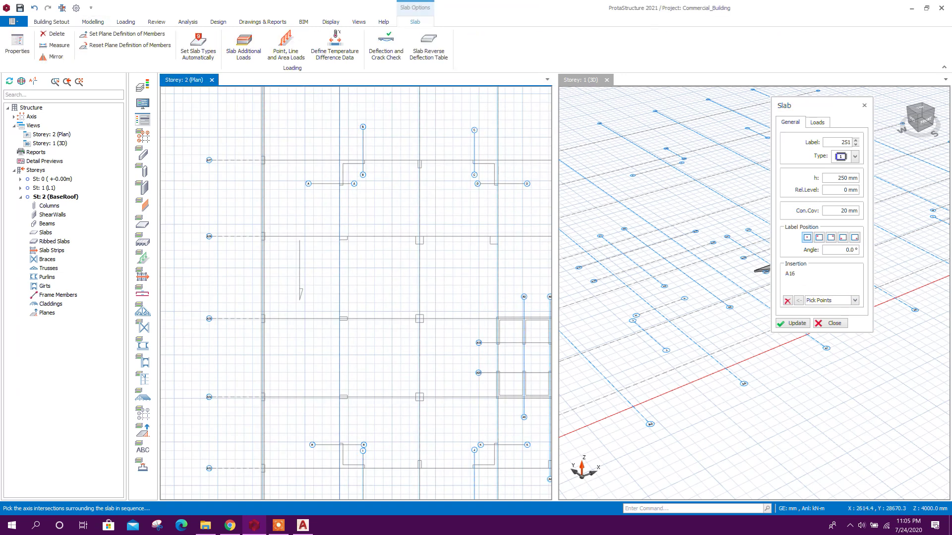
scroll(276, 403, down, 3)
scroll(291, 340, up, 4)
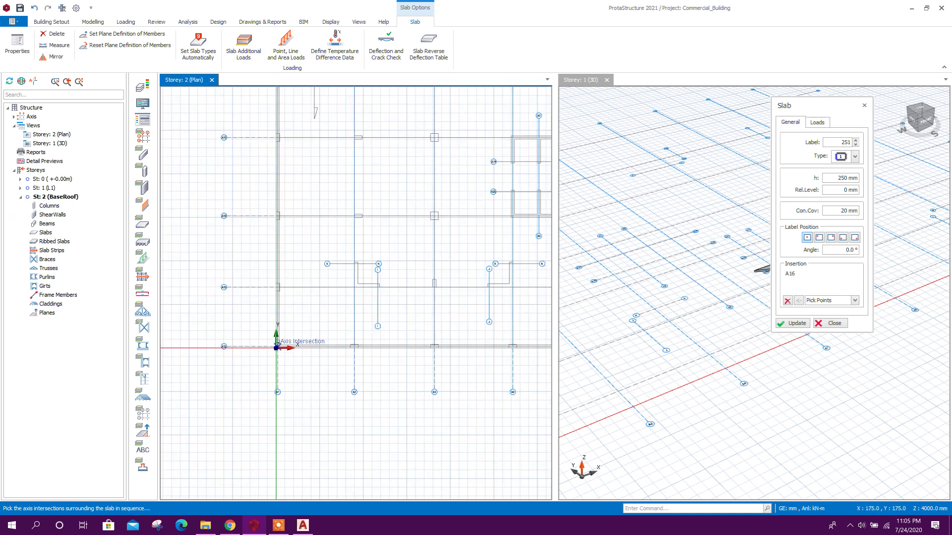
click(276, 287)
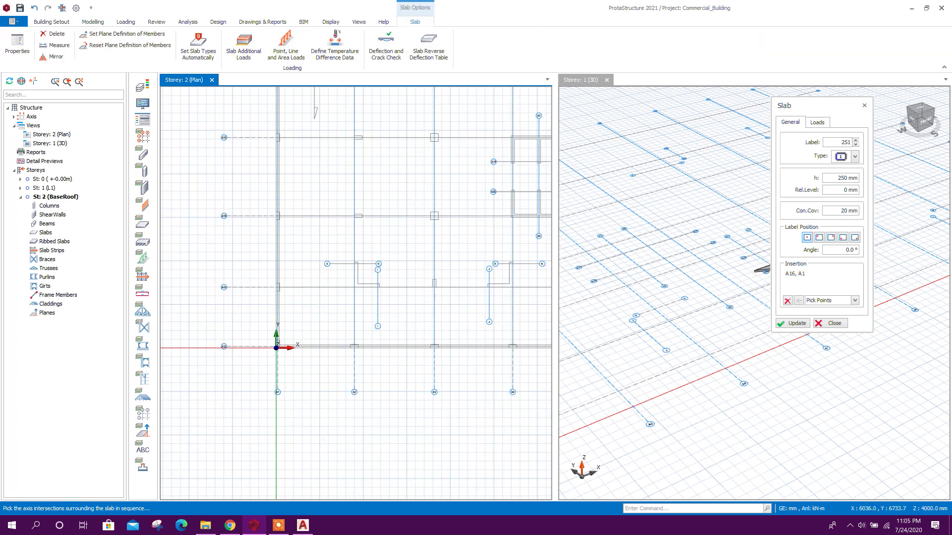
click(354, 288)
Place a second 250 mm slab over the eastern ramp bay bounded by axes A10, A11, A13 and A16.
scroll(326, 298, down, 4)
middle_drag(326, 298, 298, 342)
scroll(322, 313, up, 2)
scroll(263, 250, down, 3)
middle_drag(396, 274, 302, 297)
scroll(446, 248, up, 3)
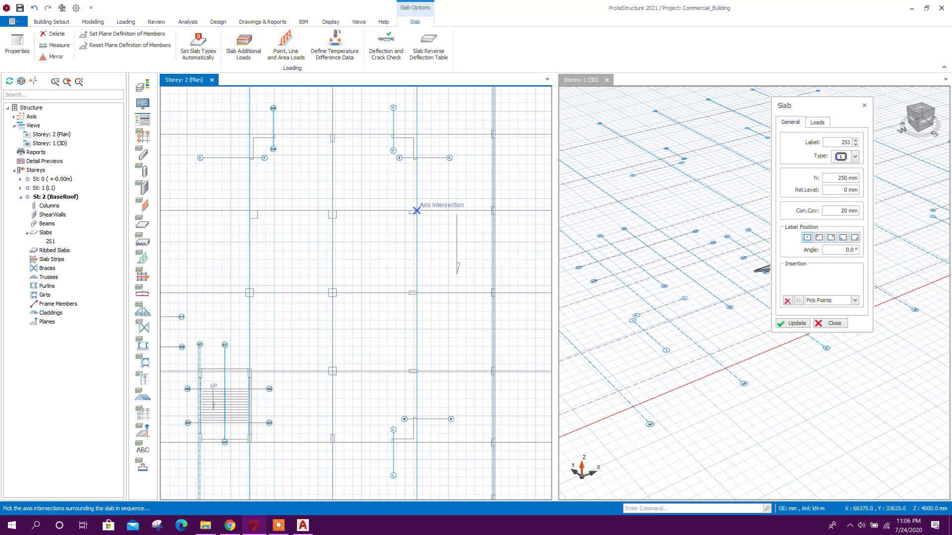
click(417, 211)
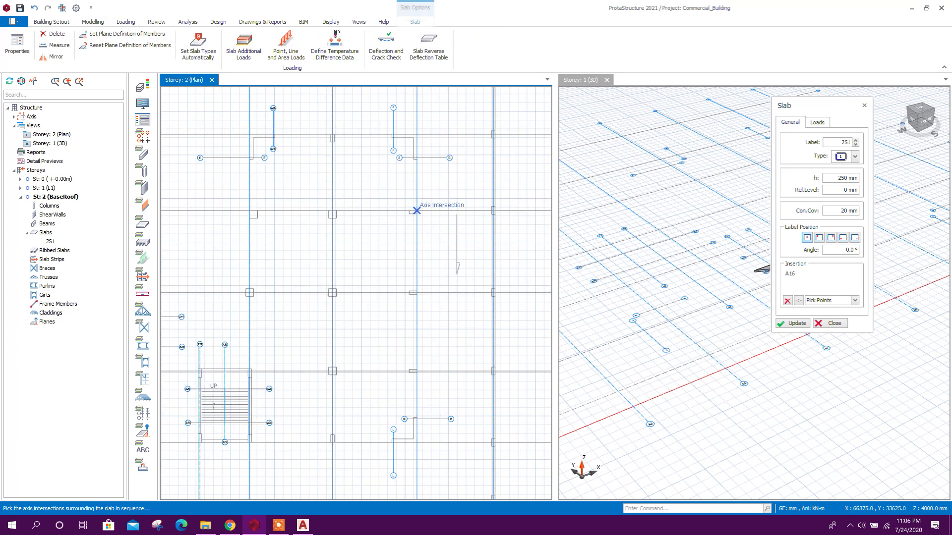
scroll(435, 247, down, 1)
click(421, 396)
click(479, 220)
click(479, 395)
scroll(474, 292, down, 2)
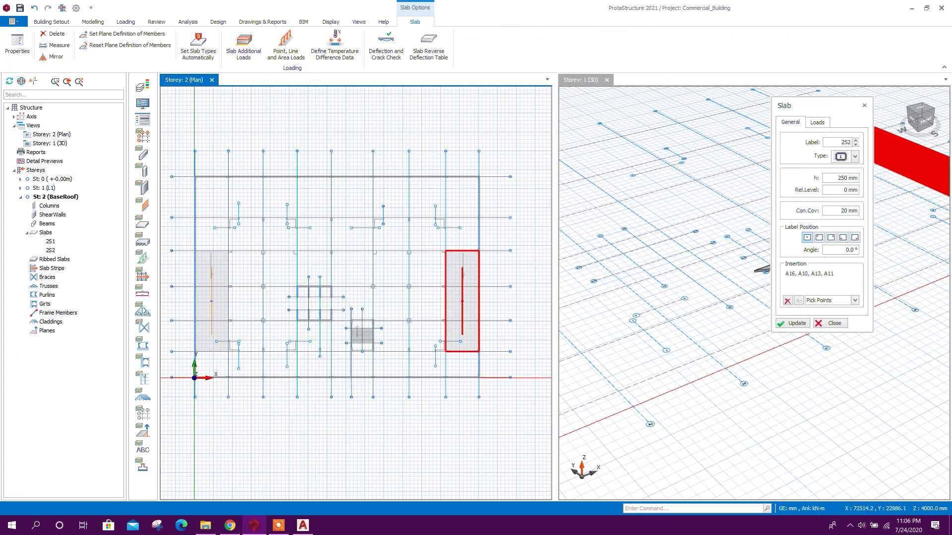
click(820, 323)
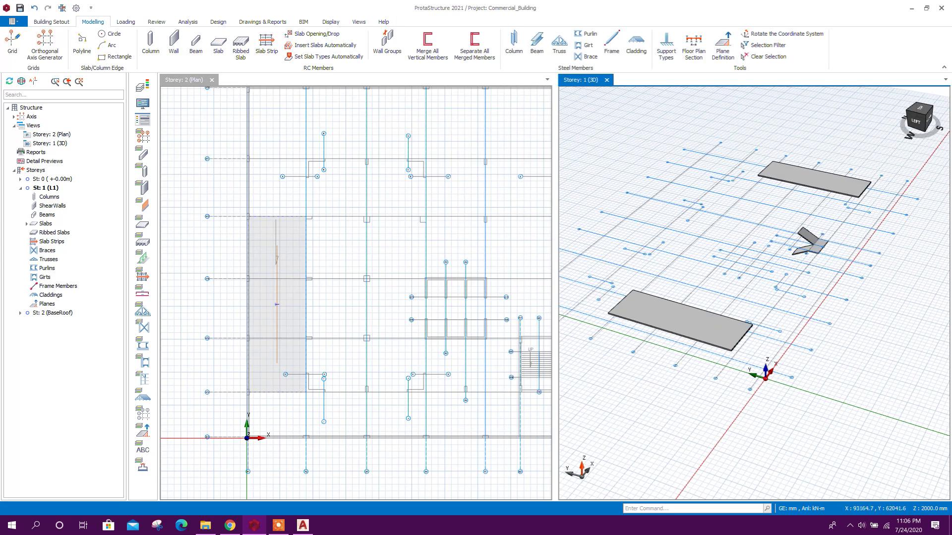
Define plane P1 on the western slab's corners, with Z -4000 at both northern points and Z 0 at the south-western point.
click(723, 46)
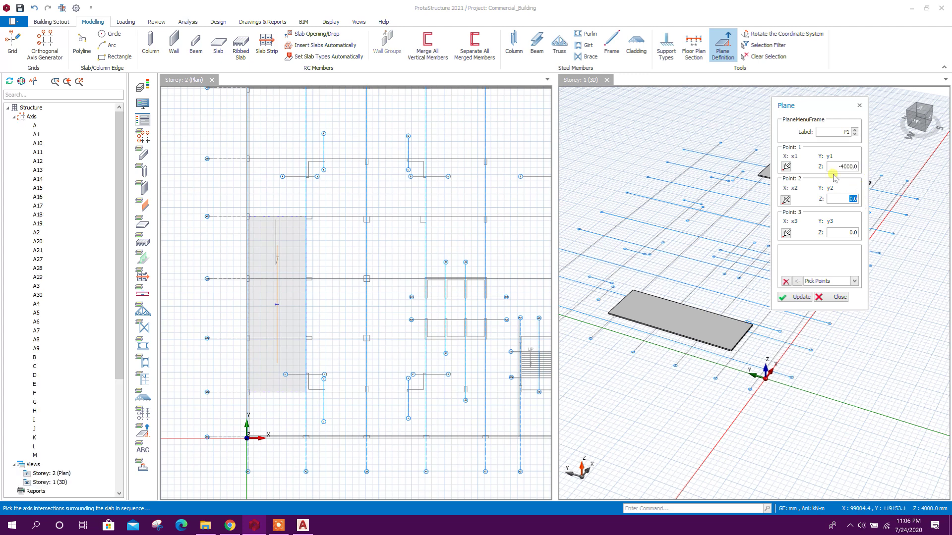
drag(804, 108, 575, 108)
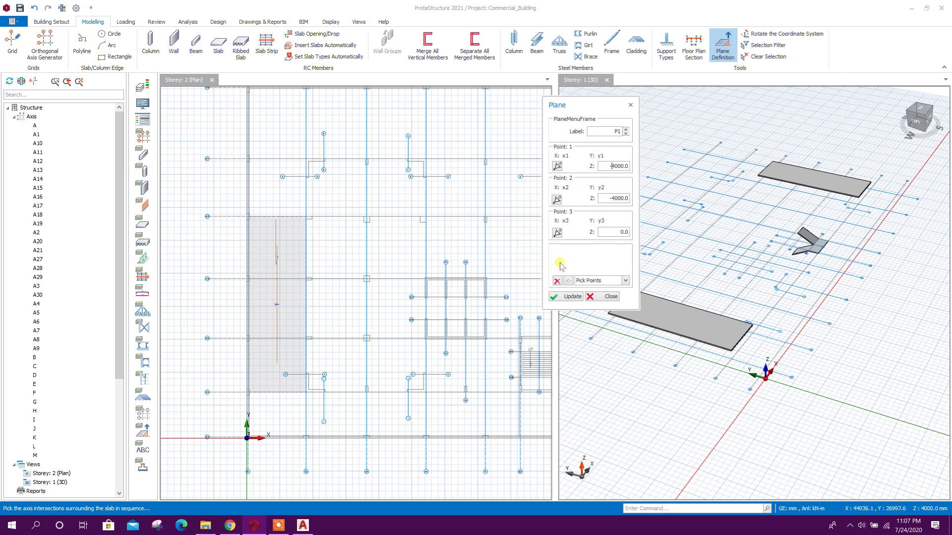
scroll(272, 234, up, 2)
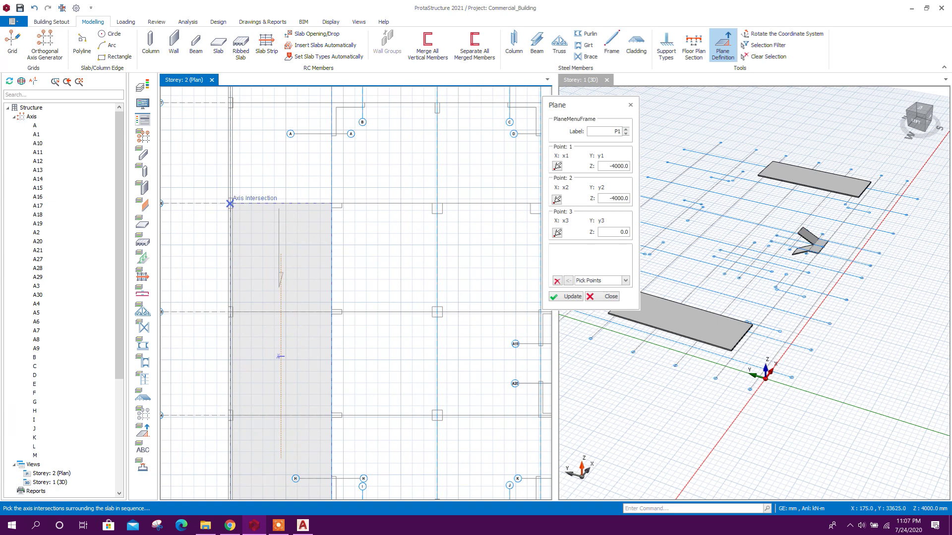
click(230, 204)
scroll(277, 314, down, 2)
click(248, 372)
click(324, 372)
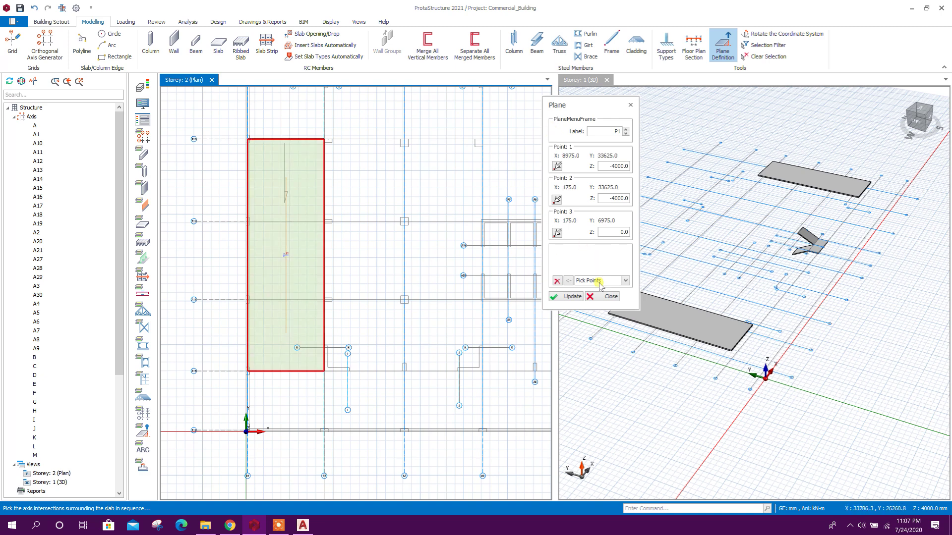
click(599, 296)
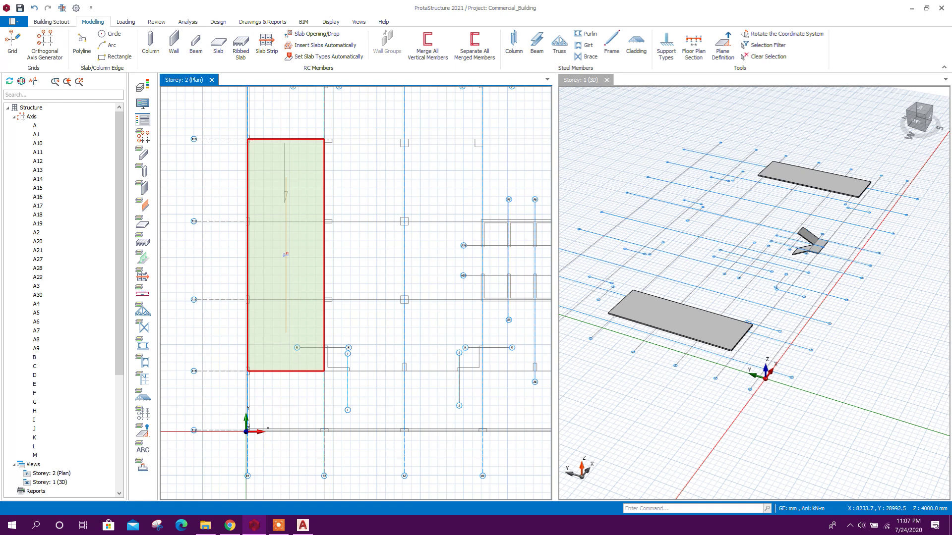
Move the western ramp slab onto plane P1.
right_click(324, 179)
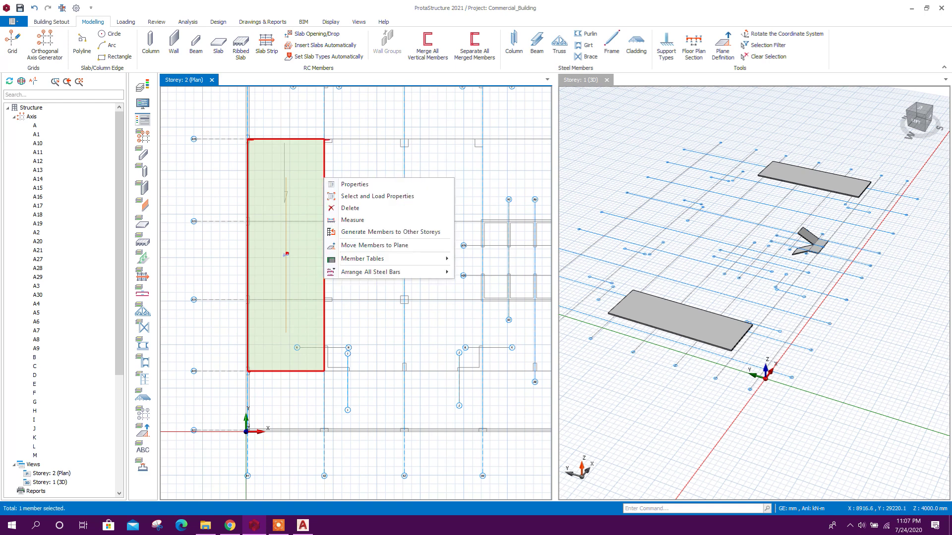
click(376, 246)
click(510, 347)
mouse_move(691, 402)
middle_down()
mouse_move(704, 372)
mouse_move(674, 406)
middle_up()
scroll(699, 375, down, 3)
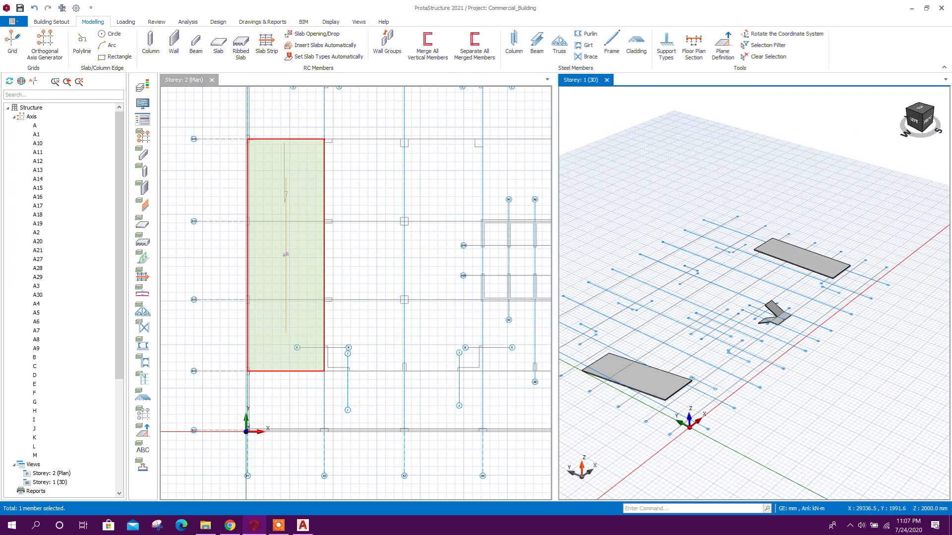
Define plane P2 on the eastern slab's corners, with Z -4000 at both northern points and Z 0 at the south-western point.
click(723, 48)
text(-4000)
key(Tab)
click(459, 187)
click(402, 187)
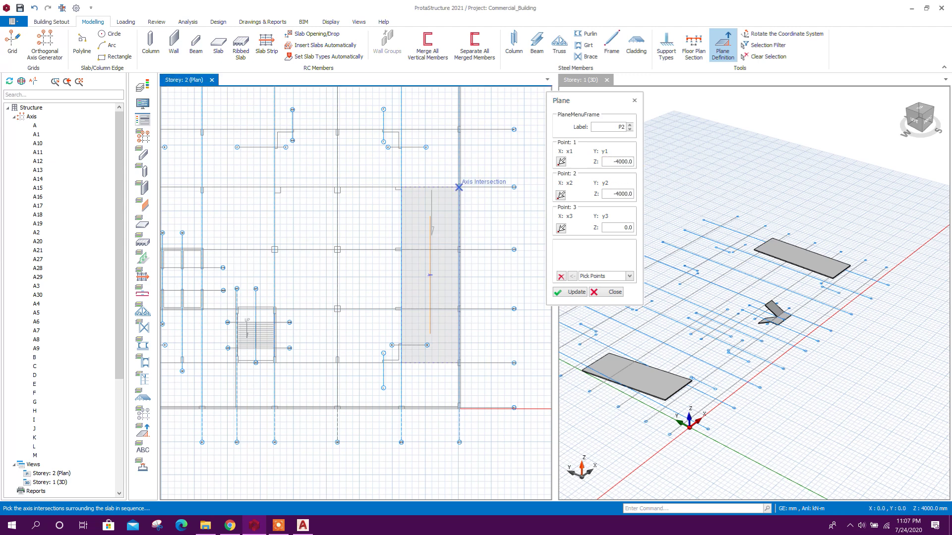
click(401, 363)
click(607, 292)
Move the eastern ramp slab onto plane P2 and check the model in 3D.
scroll(459, 217, up, 3)
click(459, 215)
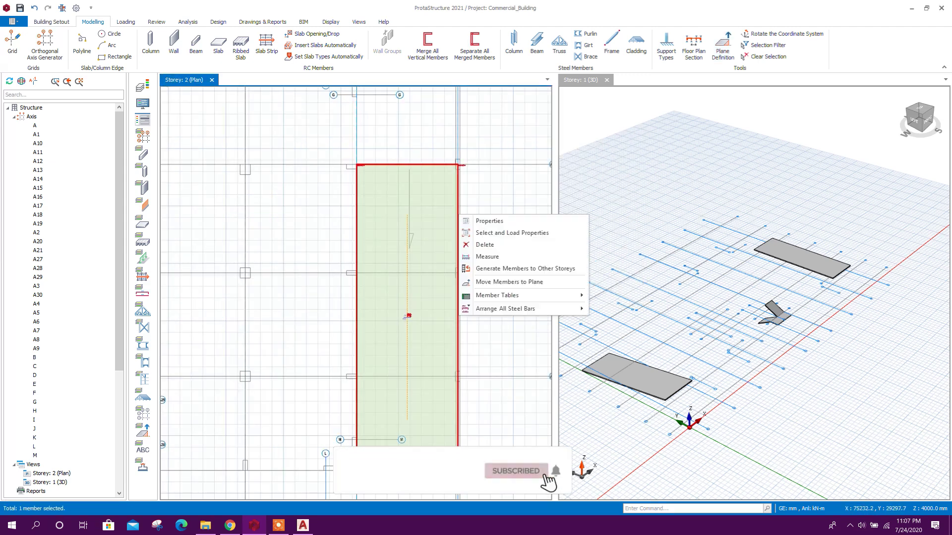
right_click(459, 215)
click(490, 310)
click(507, 347)
scroll(492, 230, down, 8)
middle_drag(907, 377, 865, 367)
scroll(807, 281, up, 3)
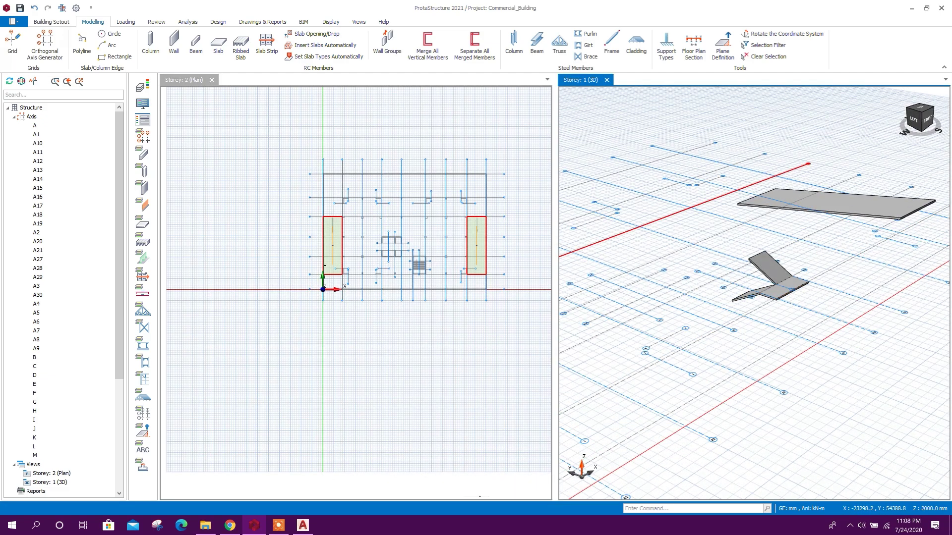
scroll(764, 287, up, 3)
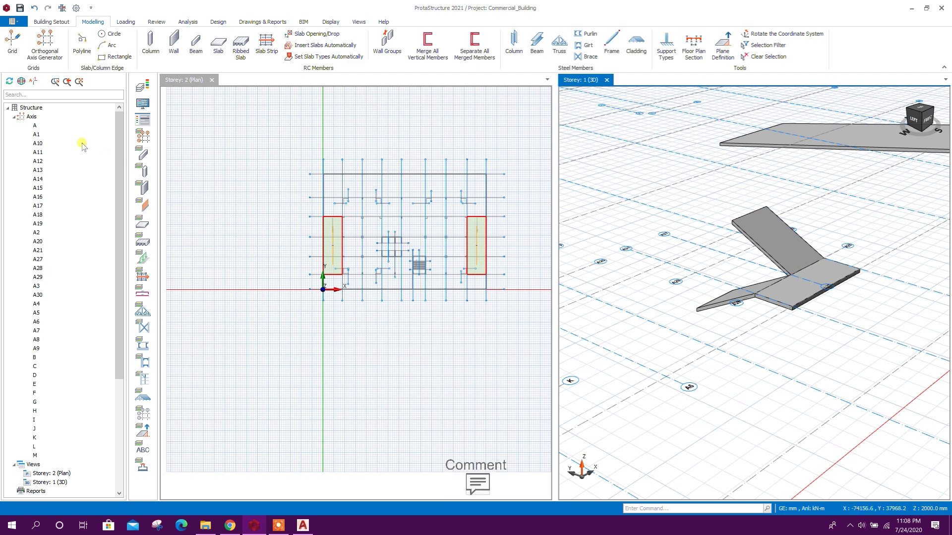
Tidy the structure tree, open the Storey 1 (L1) plan at the stair and start a new beam.
click(14, 117)
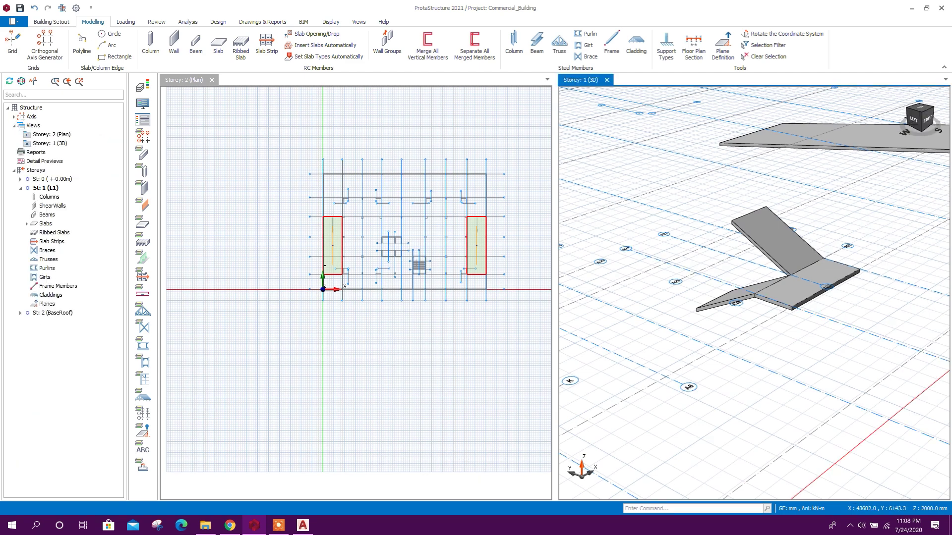
click(20, 188)
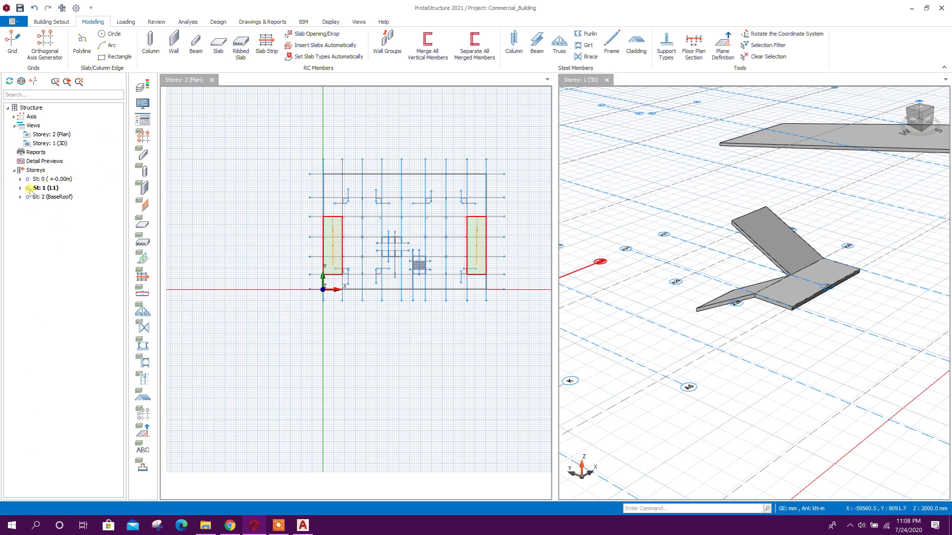
click(47, 188)
click(174, 179)
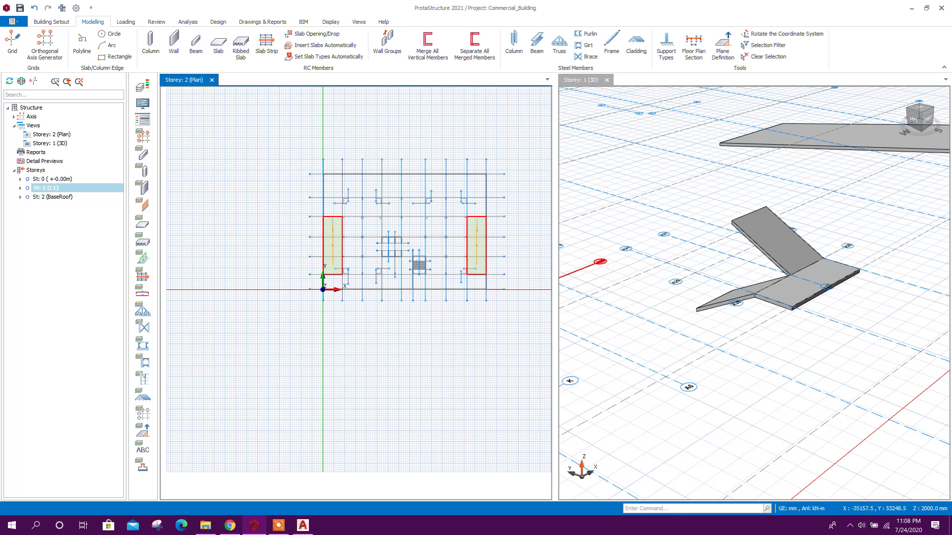
click(20, 196)
double_click(45, 188)
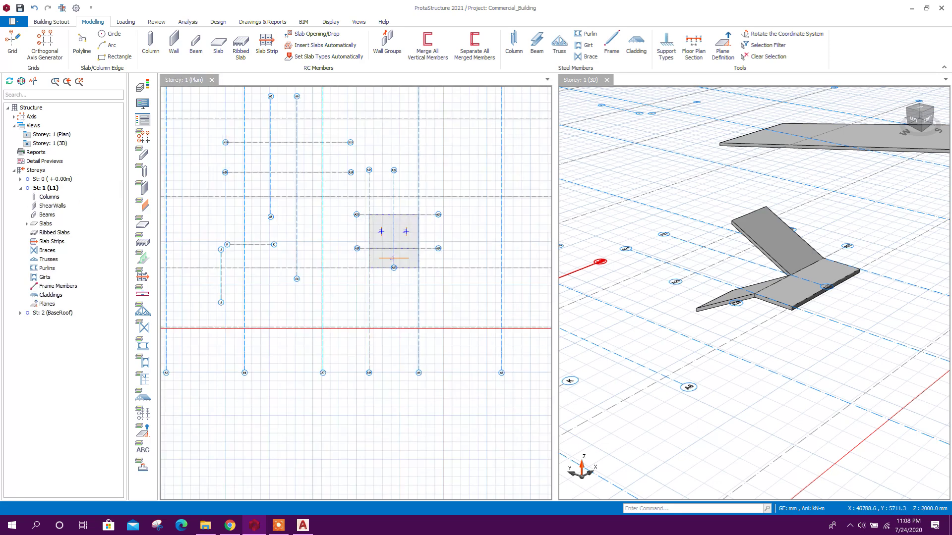
scroll(404, 257, up, 3)
click(196, 47)
Switch to AutoCAD and measure the beam width at the stair landing's outer edge with a linear dimension.
click(298, 525)
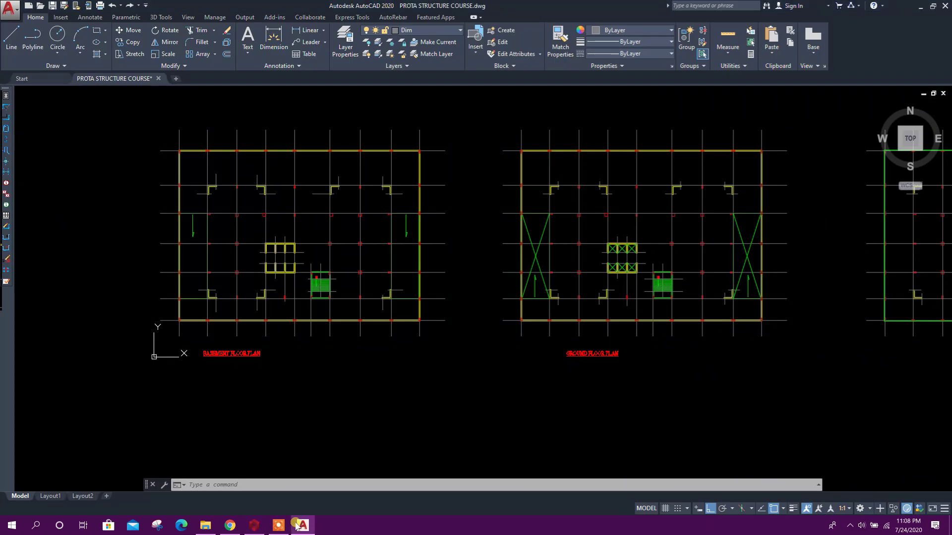
scroll(320, 290, up, 10)
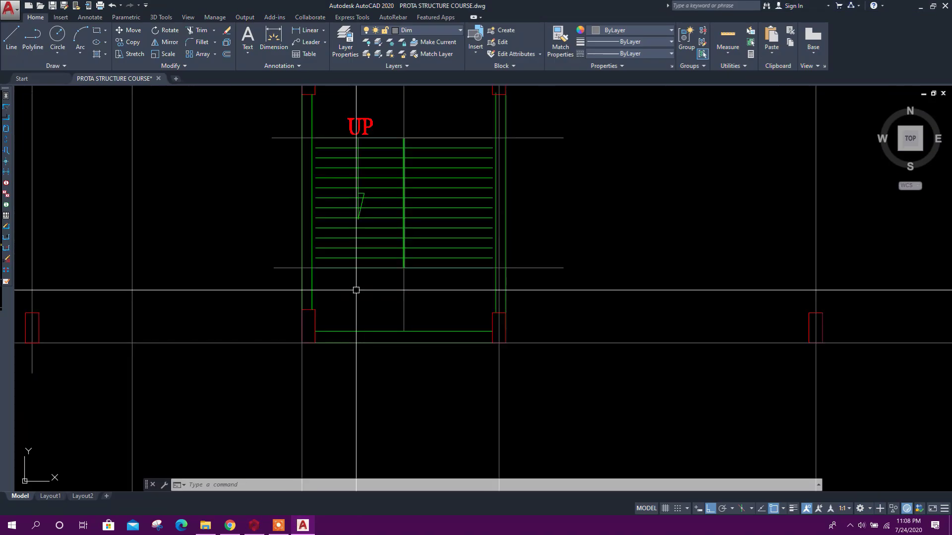
click(311, 33)
scroll(378, 335, up, 4)
click(376, 325)
click(372, 355)
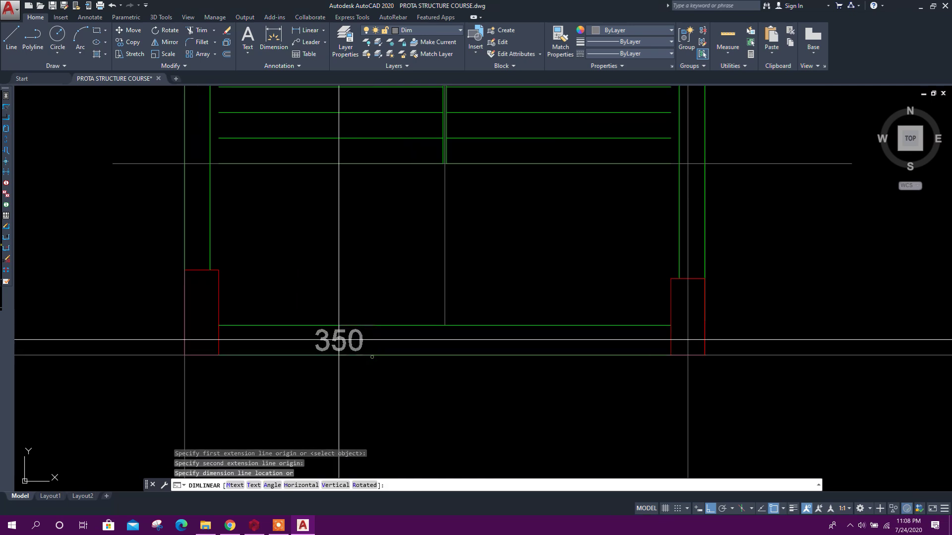
click(353, 334)
Return to ProtaStructure and place a 350 mm wide, 500 mm deep beam along the outer edge of the Storey 1 stair landing.
click(254, 525)
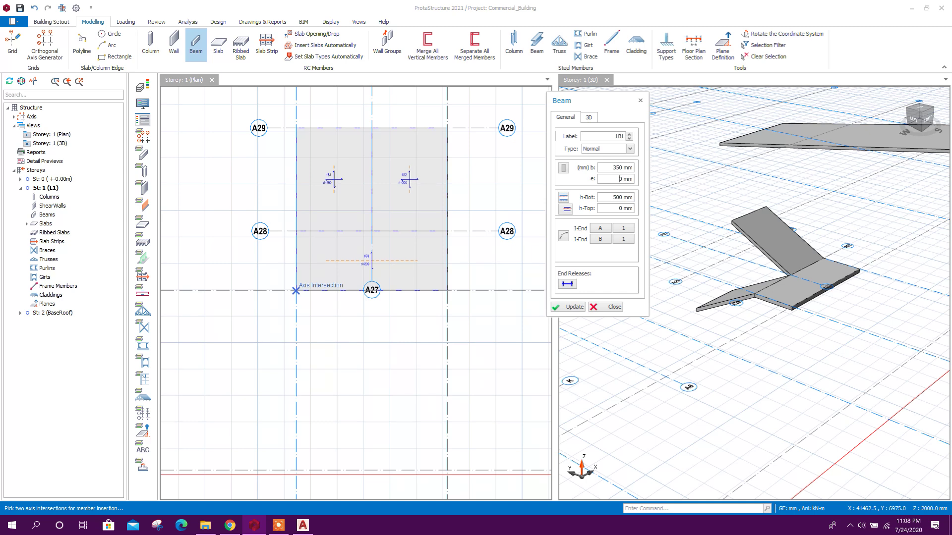
click(296, 290)
click(447, 290)
click(606, 308)
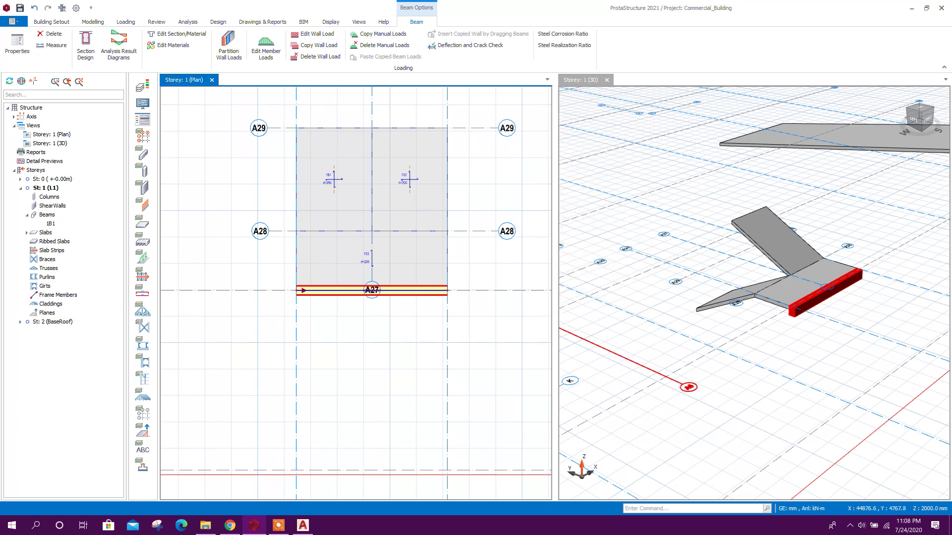
Select the landing beam and check its required alignment to the axis against the stair plan in AutoCAD.
click(374, 336)
click(391, 301)
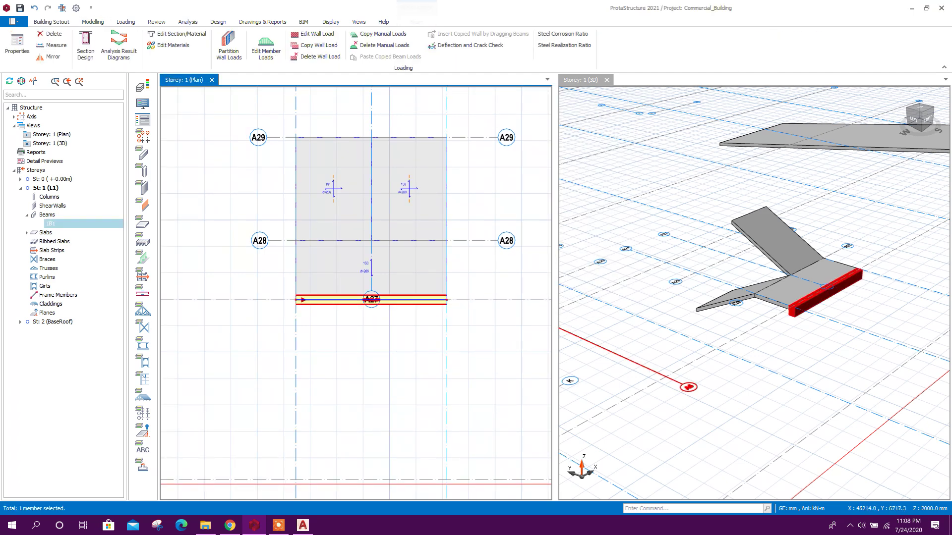
scroll(328, 313, up, 2)
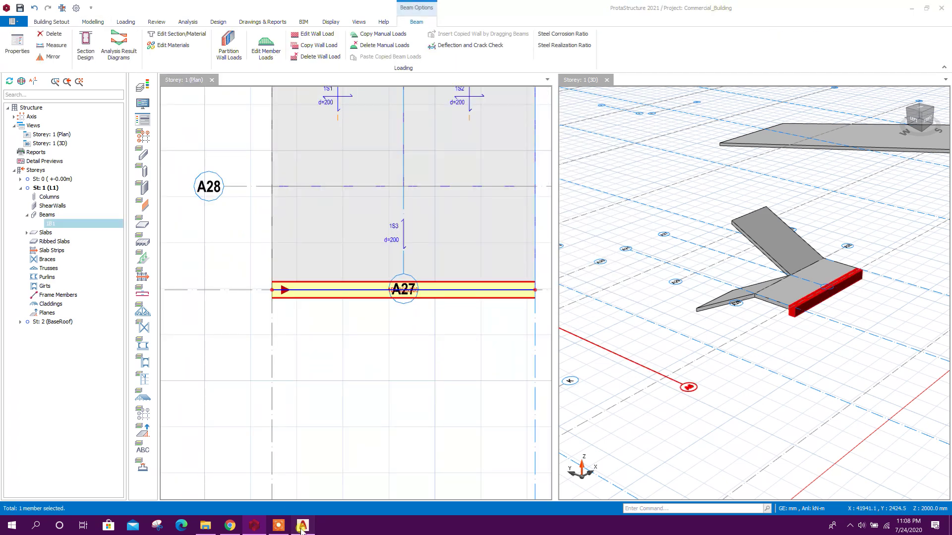
click(303, 525)
scroll(599, 365, down, 5)
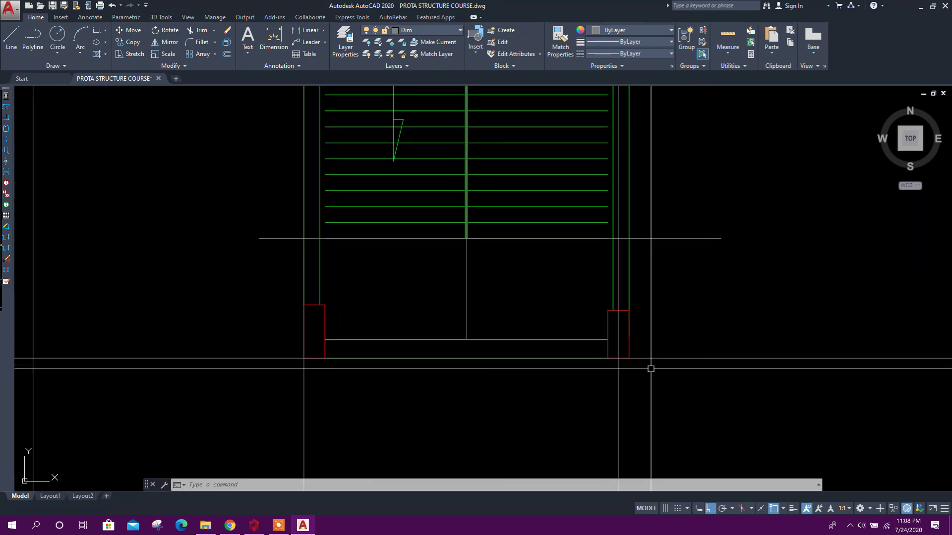
scroll(574, 374, up, 4)
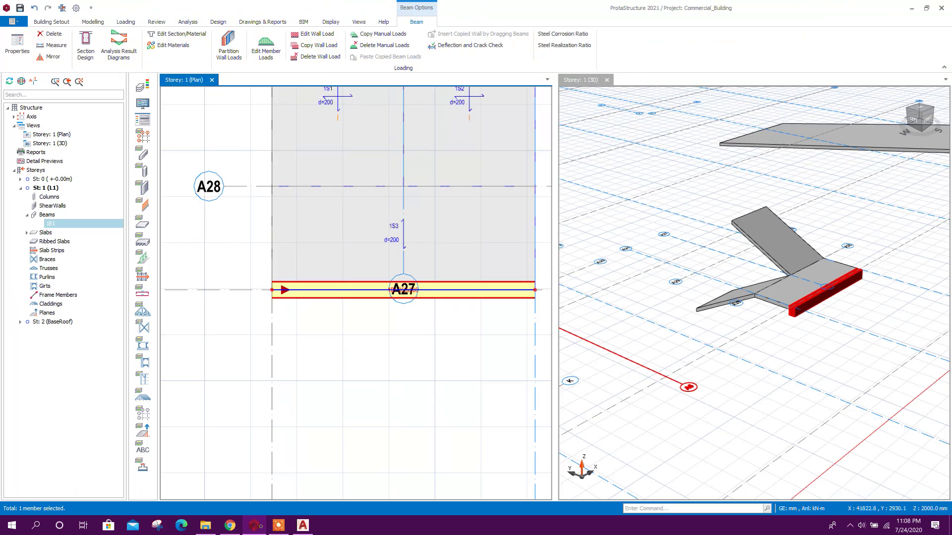
Back in ProtaStructure, shift the landing beam toward the stair so its outer face lies on the axis, and deselect it.
click(254, 525)
key(Up)
key(Up)
key(Up)
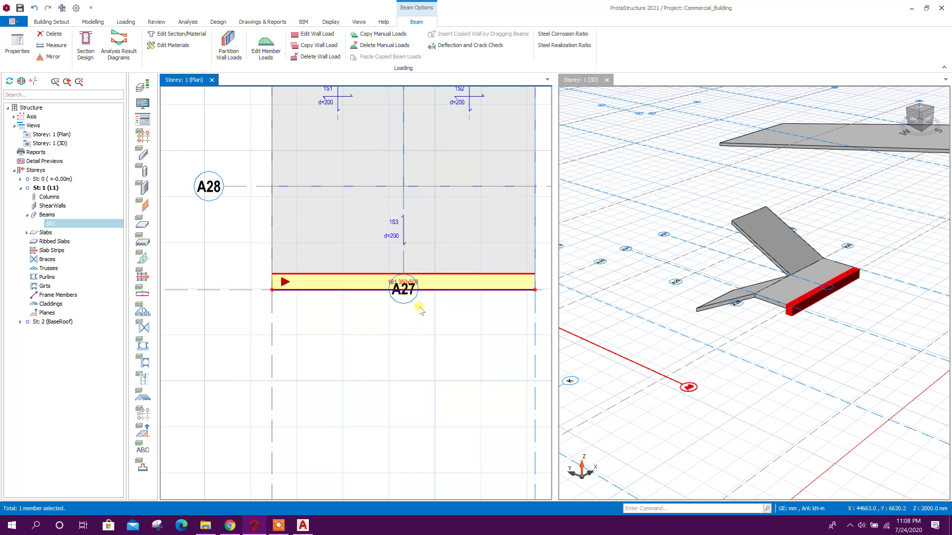
key(Escape)
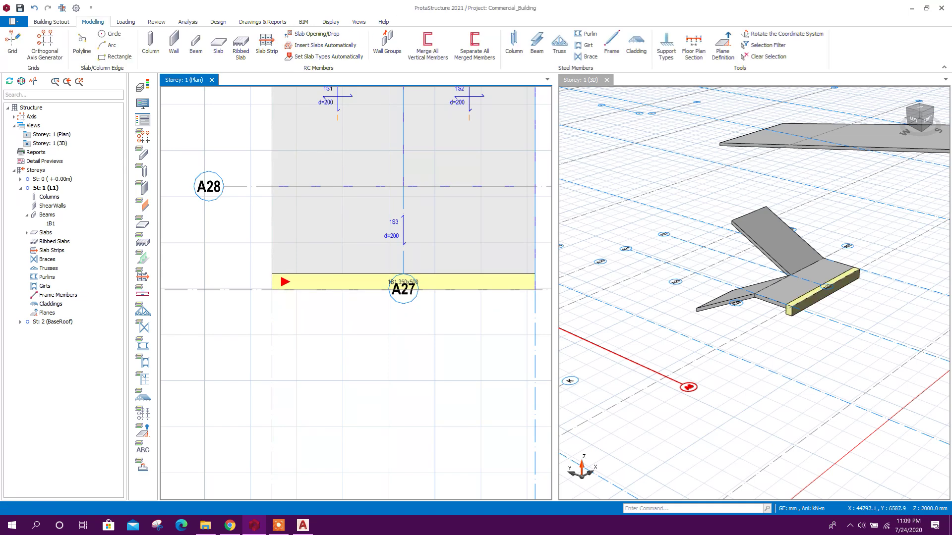
scroll(294, 310, down, 4)
middle_drag(793, 327, 813, 387)
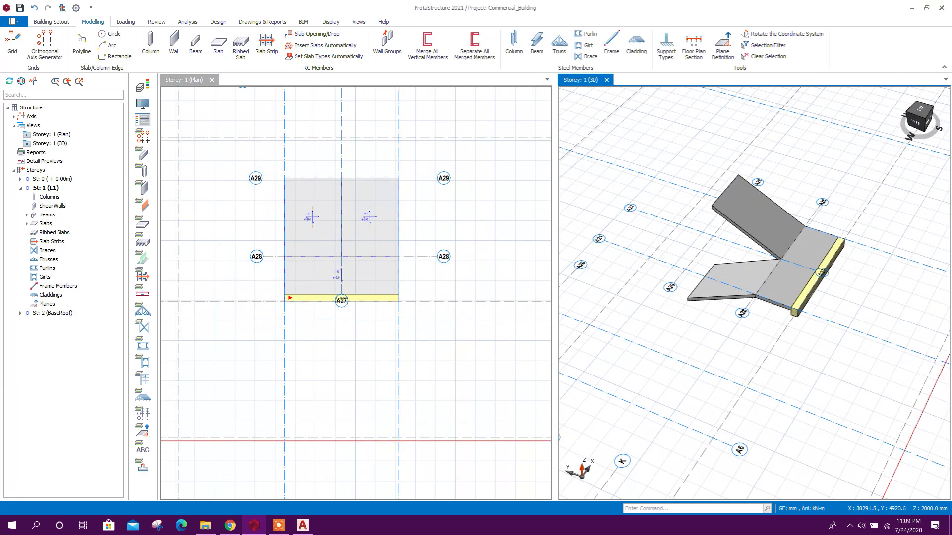
Switch the active plan from Storey 1 to Storey 2 (BaseRoof).
scroll(357, 272, down, 5)
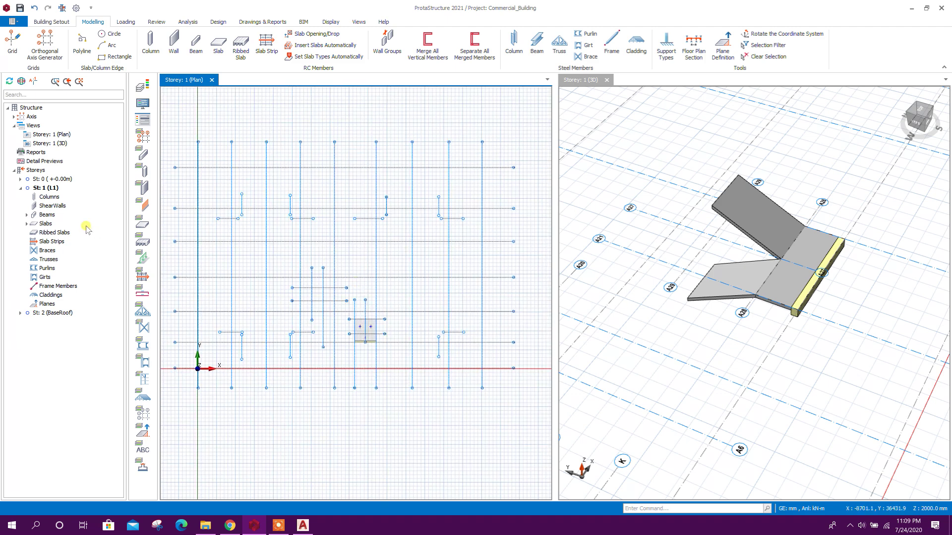
click(20, 187)
click(59, 198)
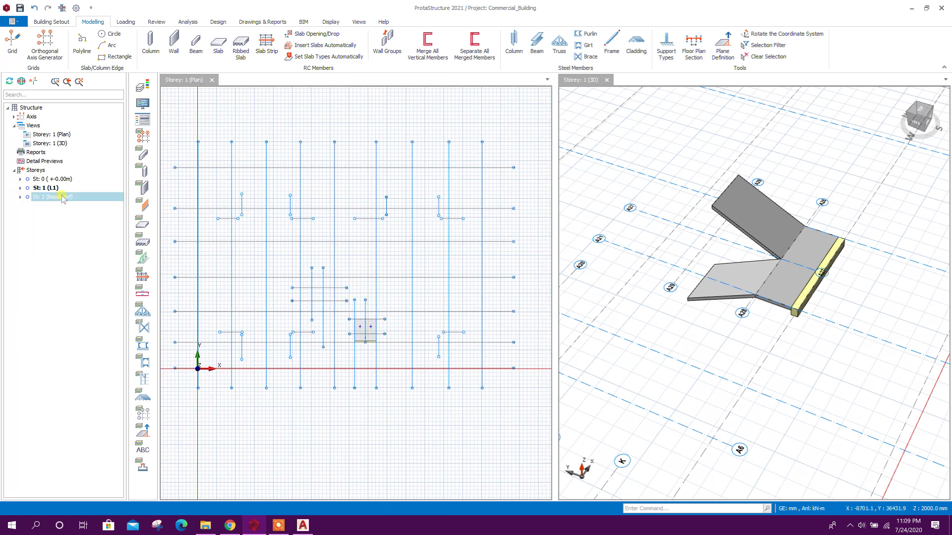
double_click(62, 198)
scroll(415, 238, down, 3)
scroll(353, 277, up, 3)
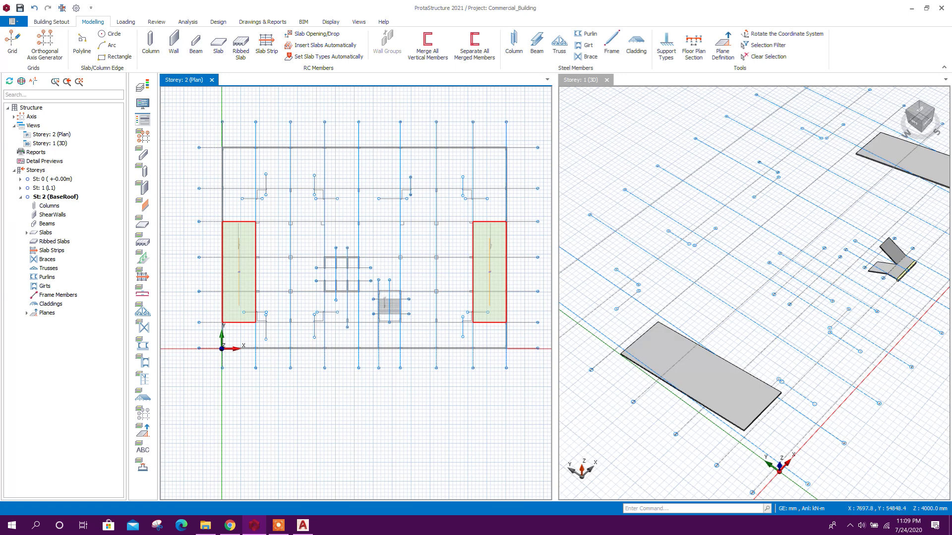
Start a new wall and set its length to 2 storeys.
click(173, 44)
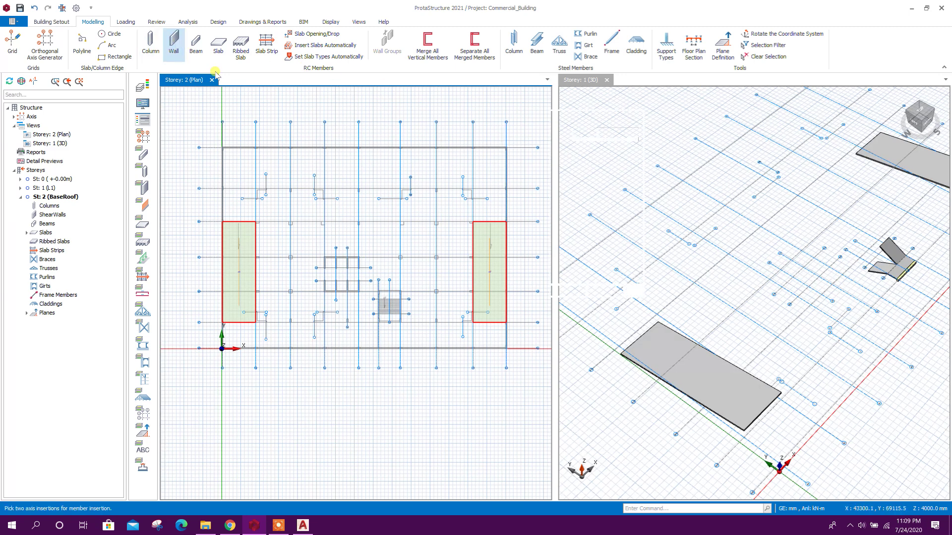
drag(614, 107, 711, 103)
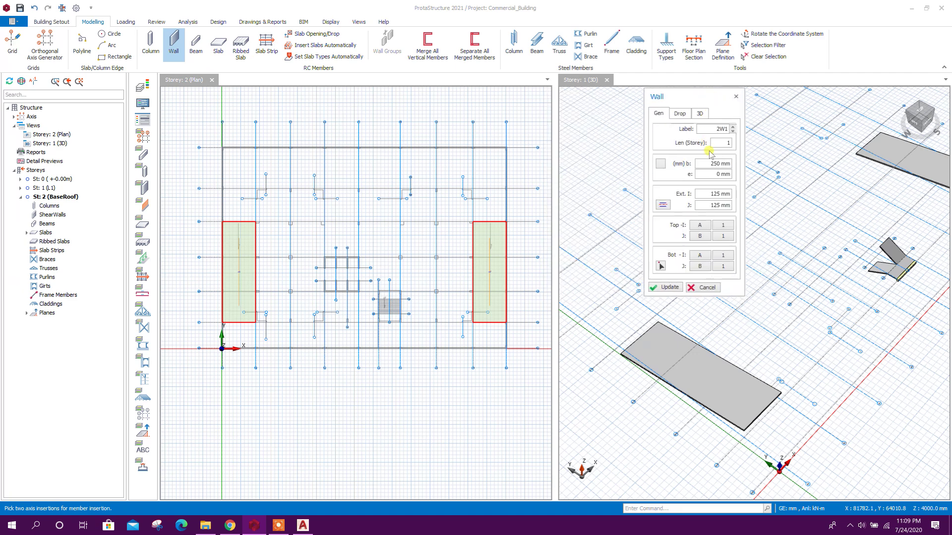
drag(715, 142, 739, 147)
scroll(912, 298, up, 3)
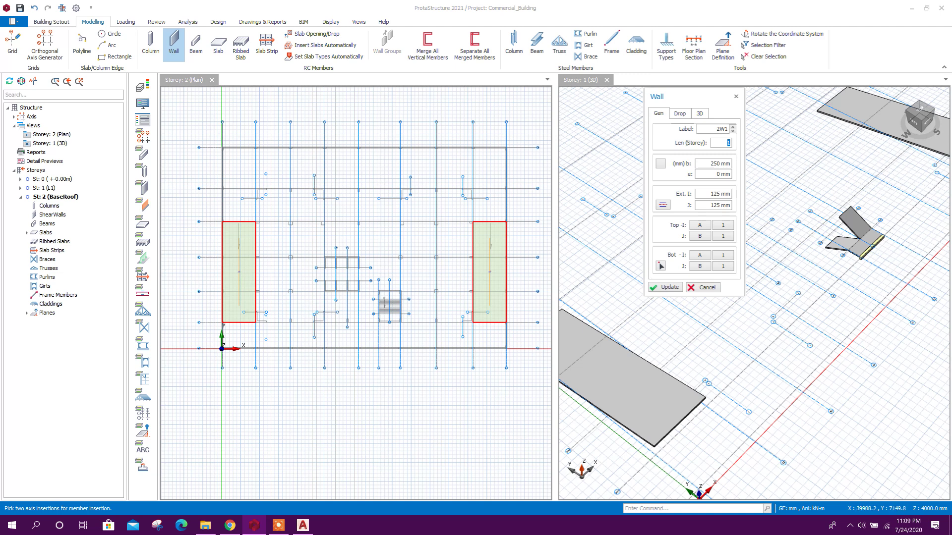
scroll(764, 228, down, 3)
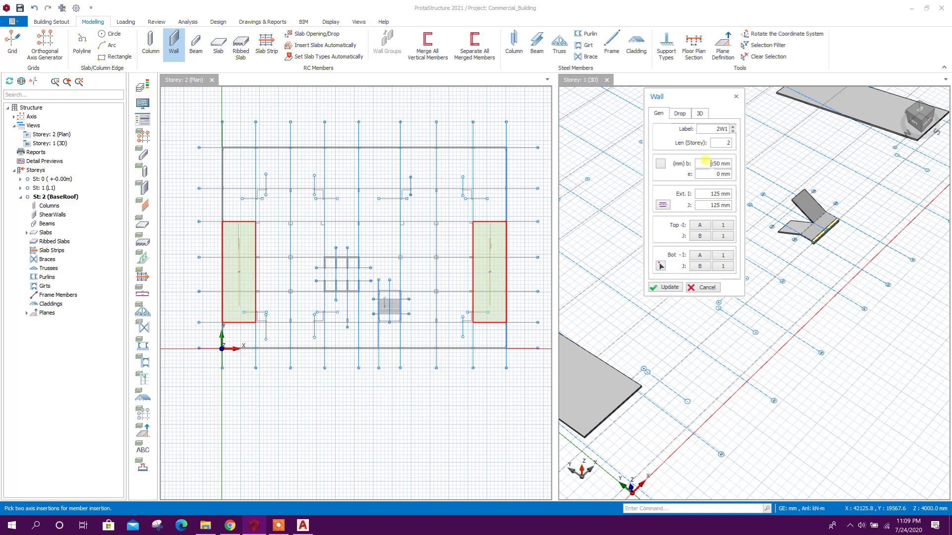
Switch to AutoCAD and measure the thickness of the perimeter wall with a linear dimension.
click(303, 526)
scroll(453, 96, down, 3)
scroll(314, 139, up, 5)
click(307, 30)
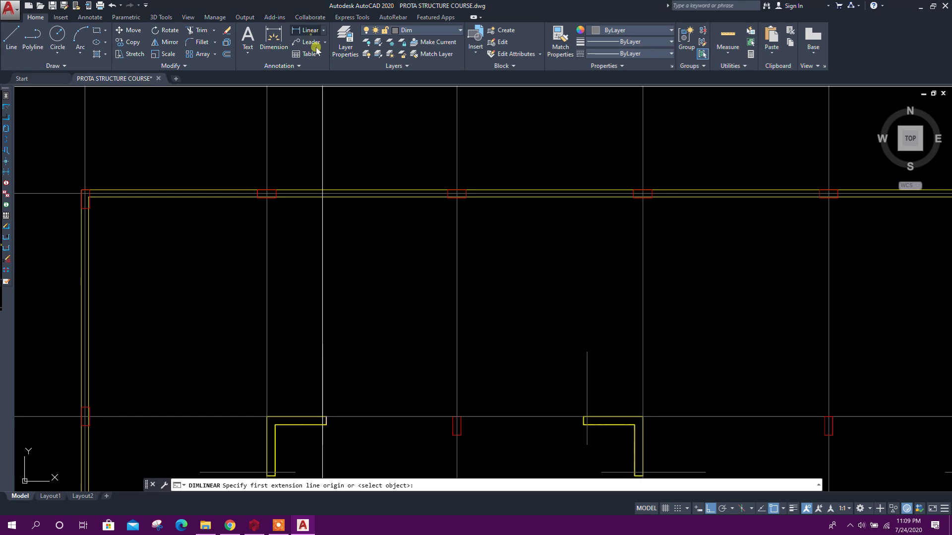
scroll(343, 196, up, 4)
click(344, 202)
click(344, 183)
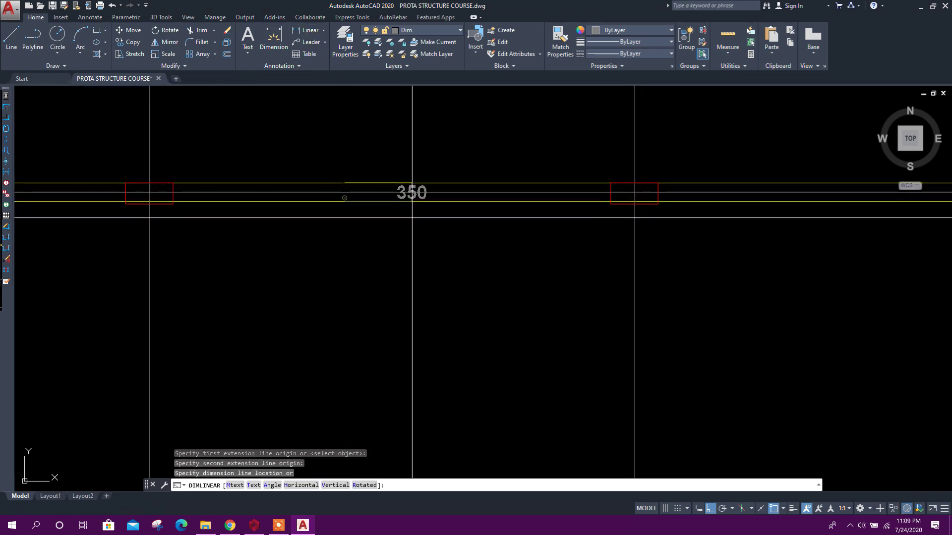
scroll(459, 272, down, 4)
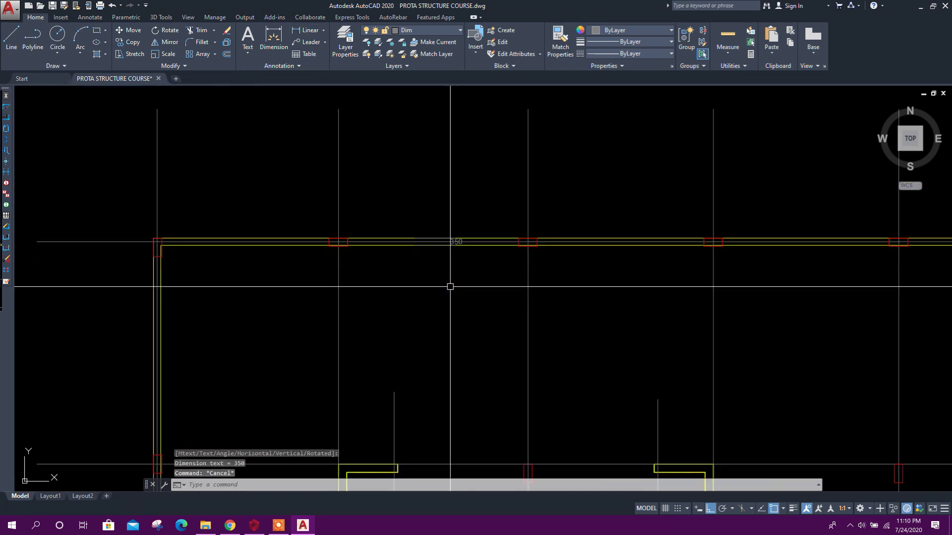
Return to ProtaStructure and set the new wall's width to 350 mm with 175 mm extensions at both ends.
click(255, 525)
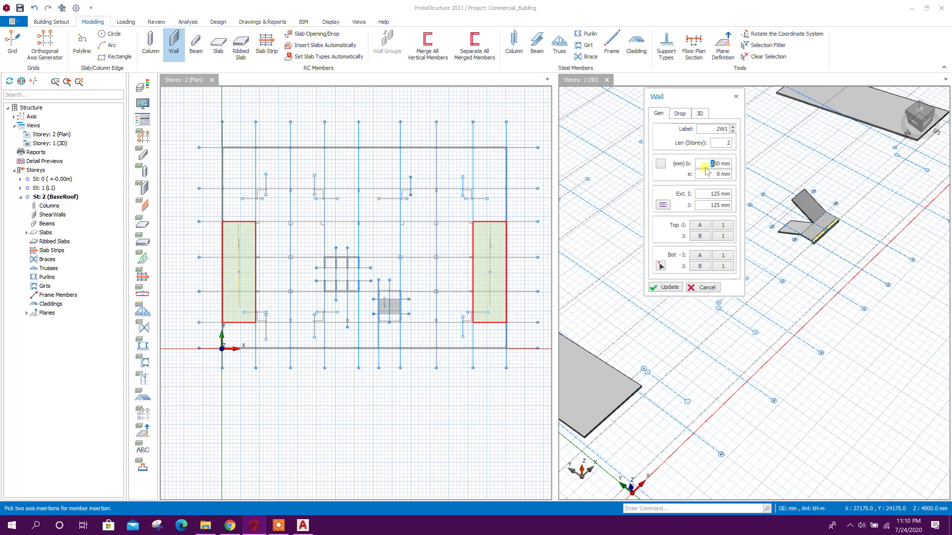
click(711, 193)
double_click(703, 193)
double_click(718, 204)
text(1)
scroll(321, 146, up, 5)
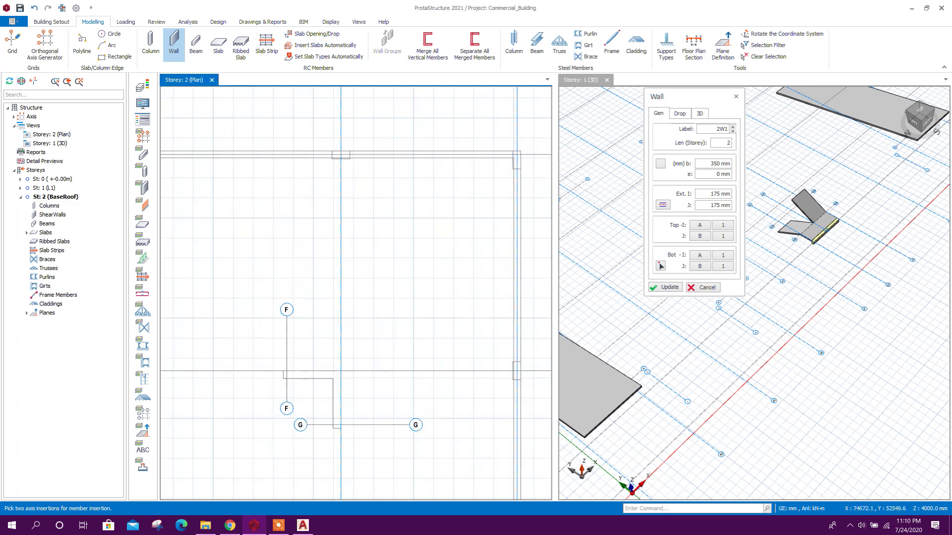
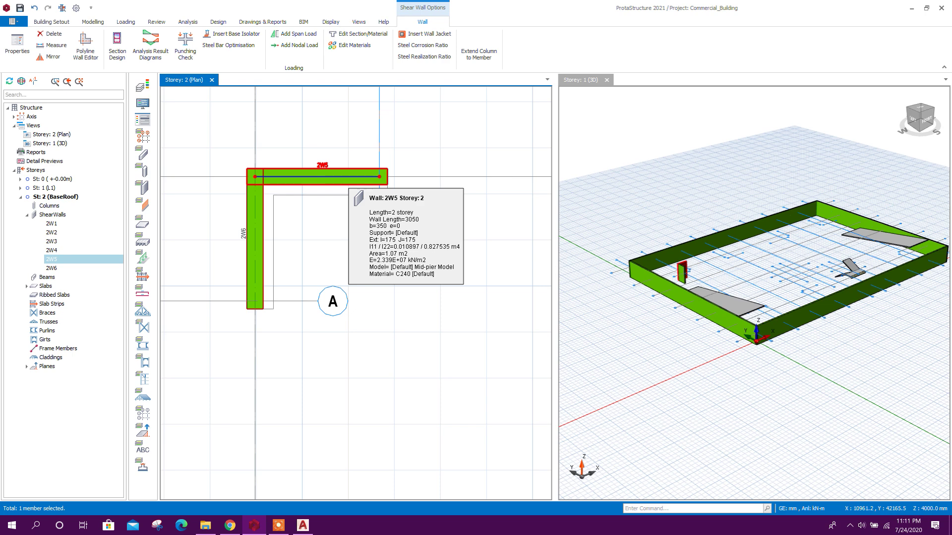
Shift the horizontal wall of the A/B L-shaped core down so its outer face lies on the axis.
key(Down)
key(Down)
key(Down)
key(Down)
key(Down)
key(Down)
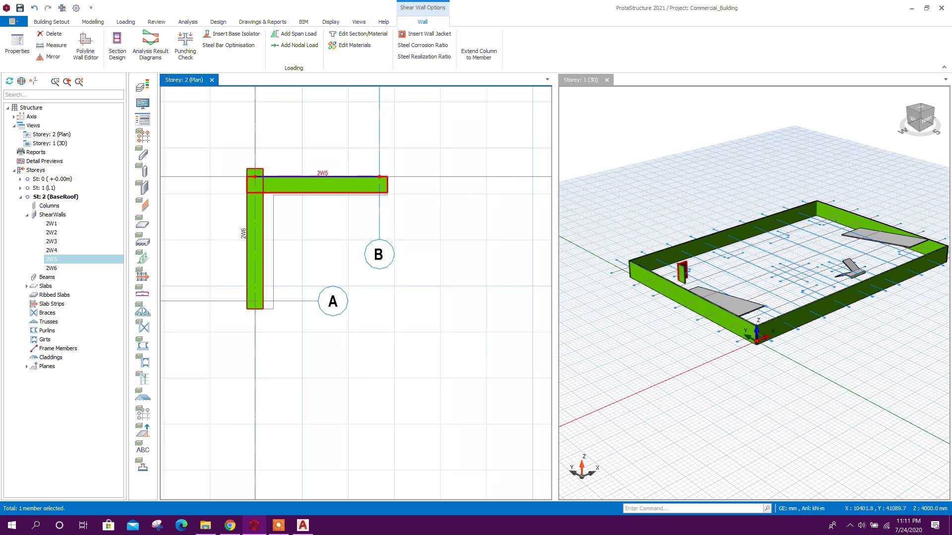
Shift the vertical wall of the A/B L-shaped core right so its outer face lies on the axis, and deselect it.
click(255, 229)
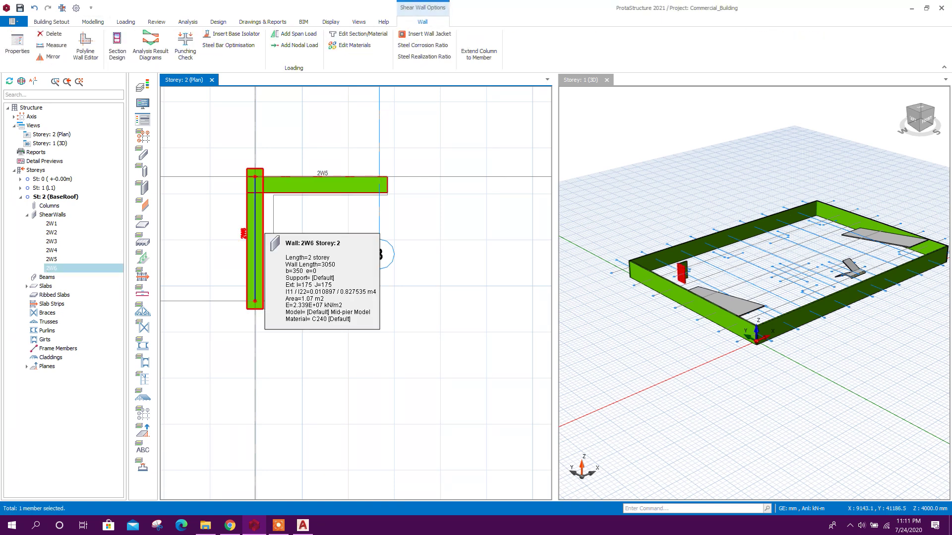
key(Right)
key(Right)
key(Right)
key(Right)
key(Right)
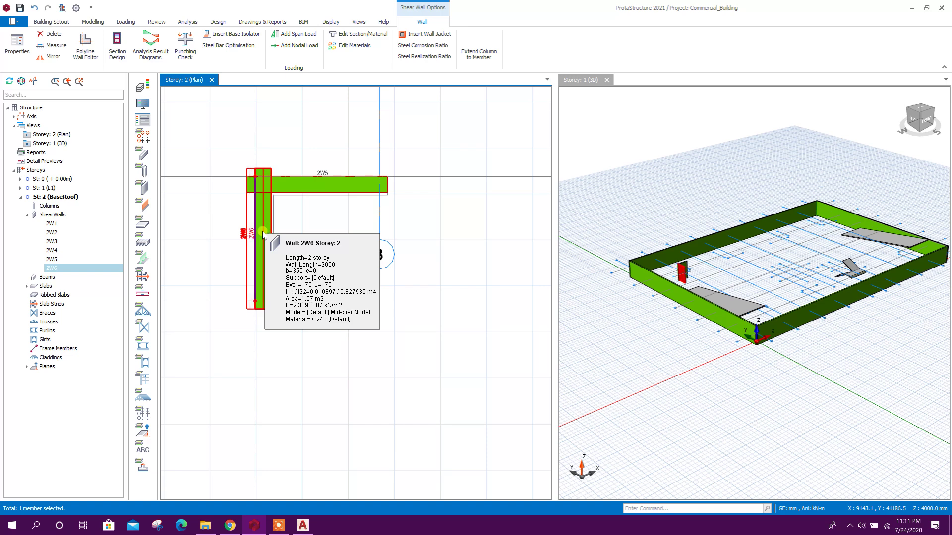
key(Escape)
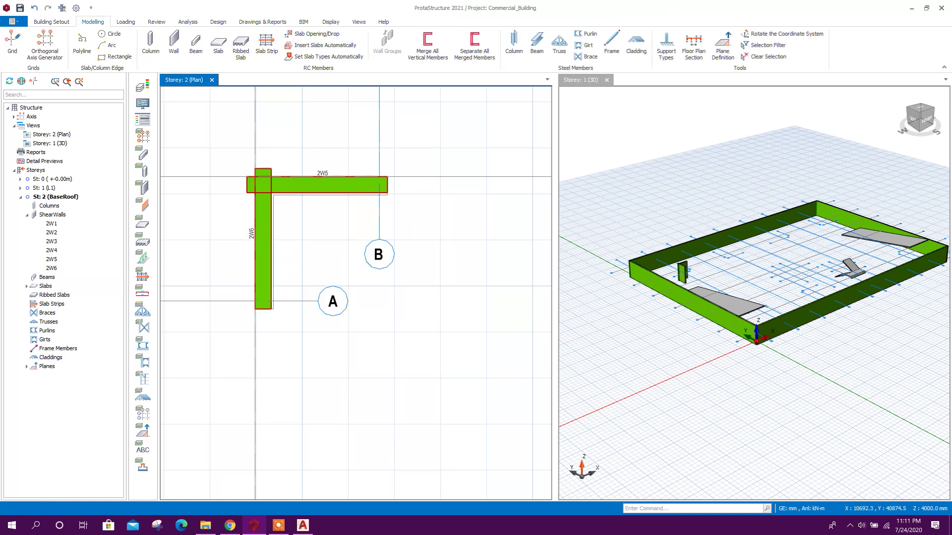
Set the I-end extension of the A/B core's horizontal wall to 0 mm.
right_click(357, 181)
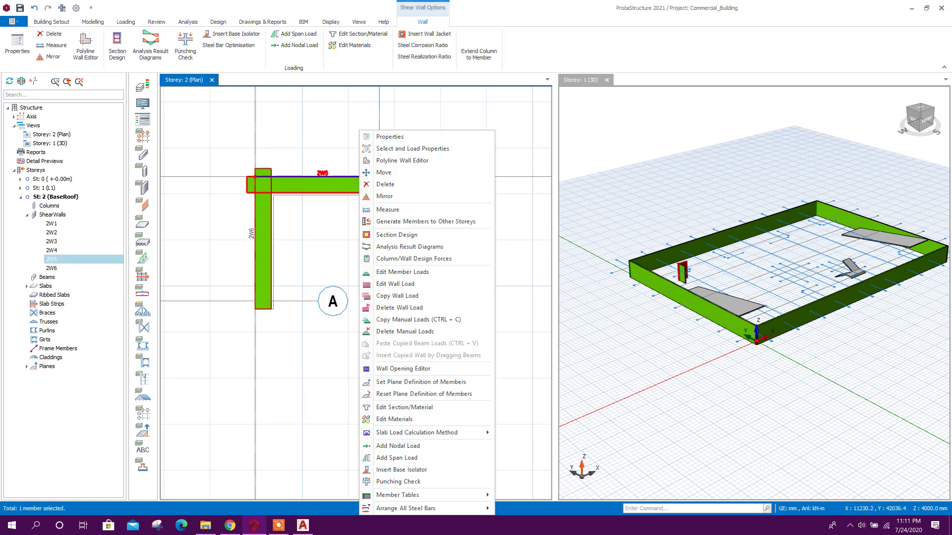
click(401, 137)
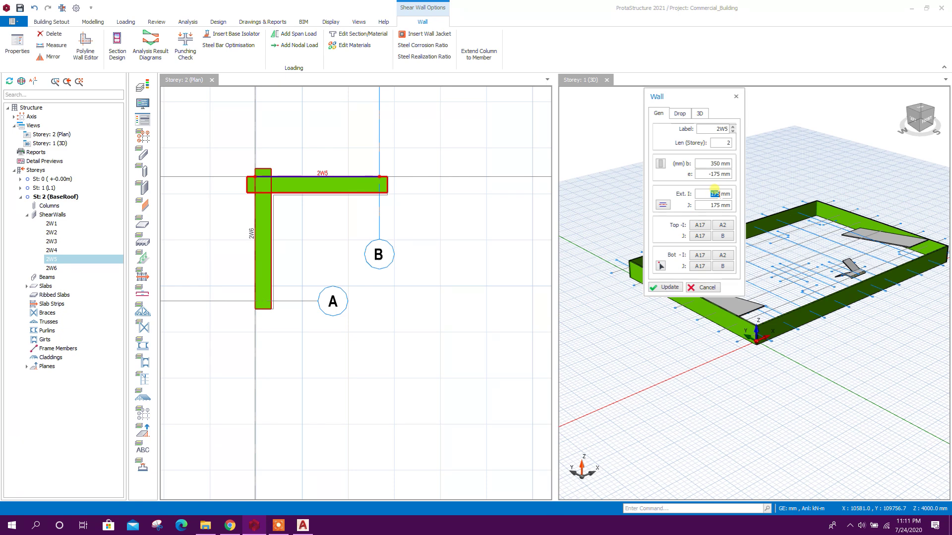
click(677, 287)
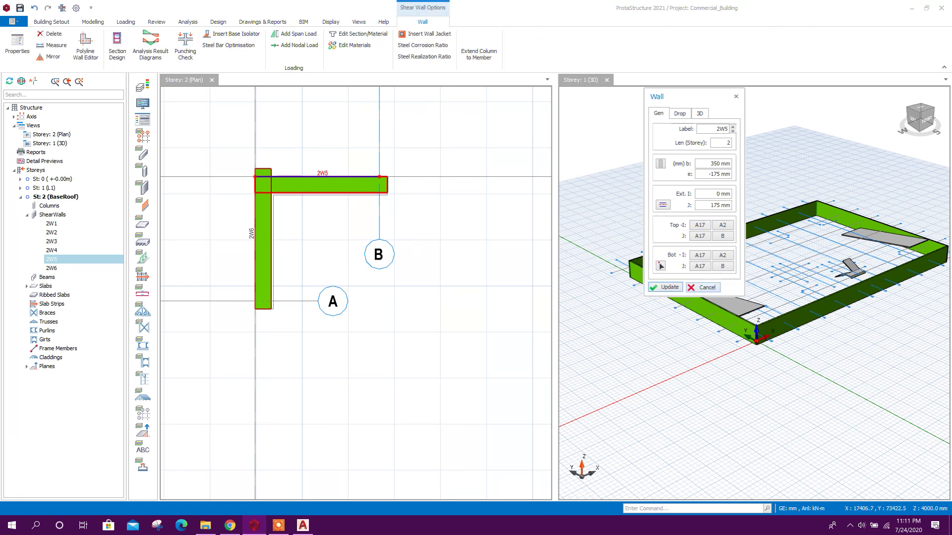
key(Escape)
Set the end extensions of the A/B core's vertical wall to 175 mm at I and 0 mm at J.
click(270, 171)
right_click(270, 171)
click(288, 75)
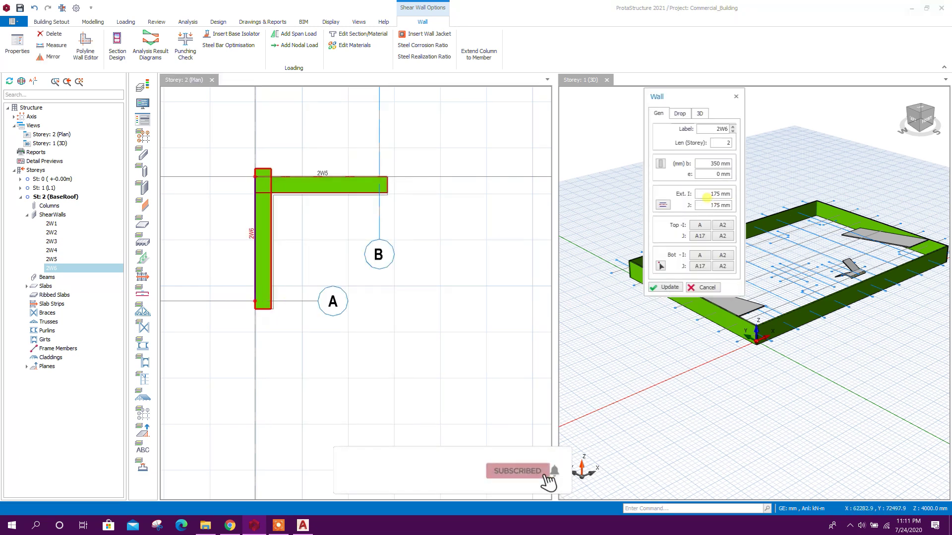
double_click(714, 193)
text(0)
click(666, 287)
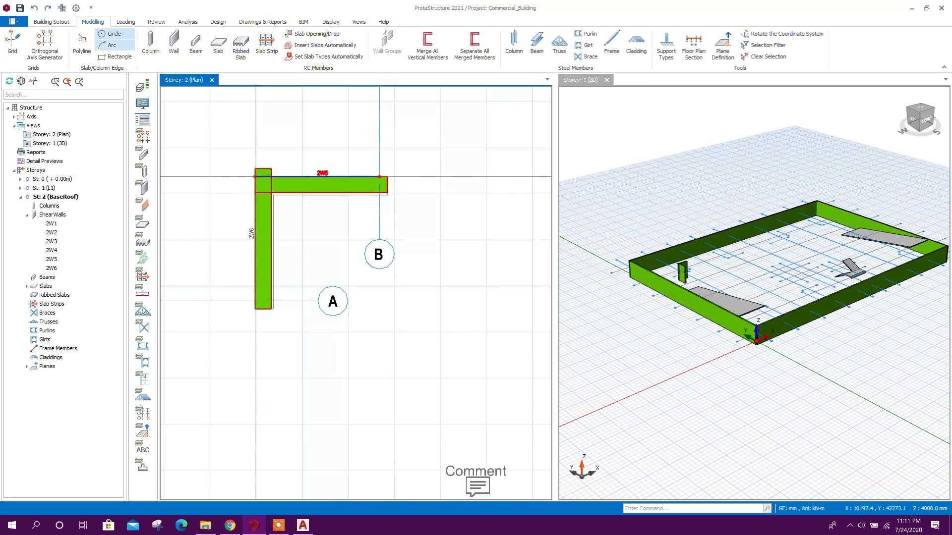
right_click(268, 173)
click(301, 137)
click(714, 193)
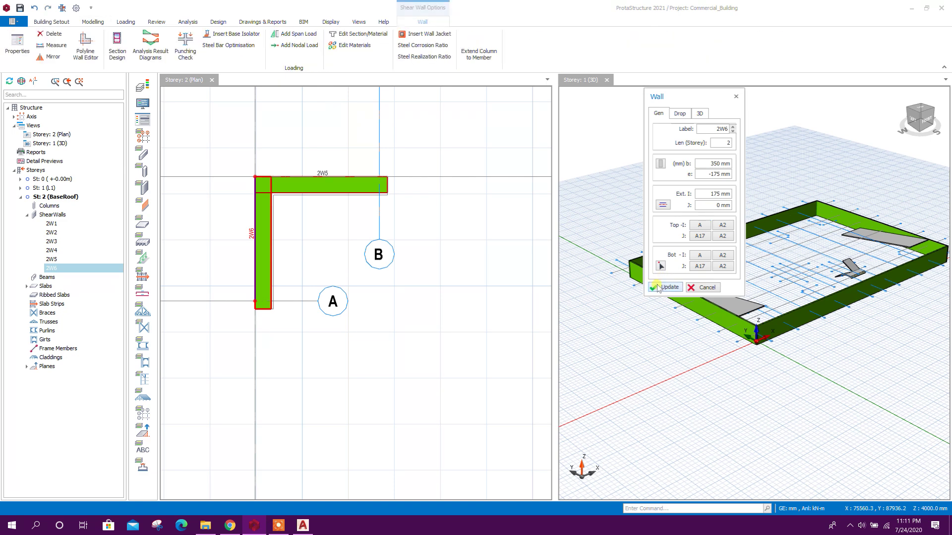
click(716, 287)
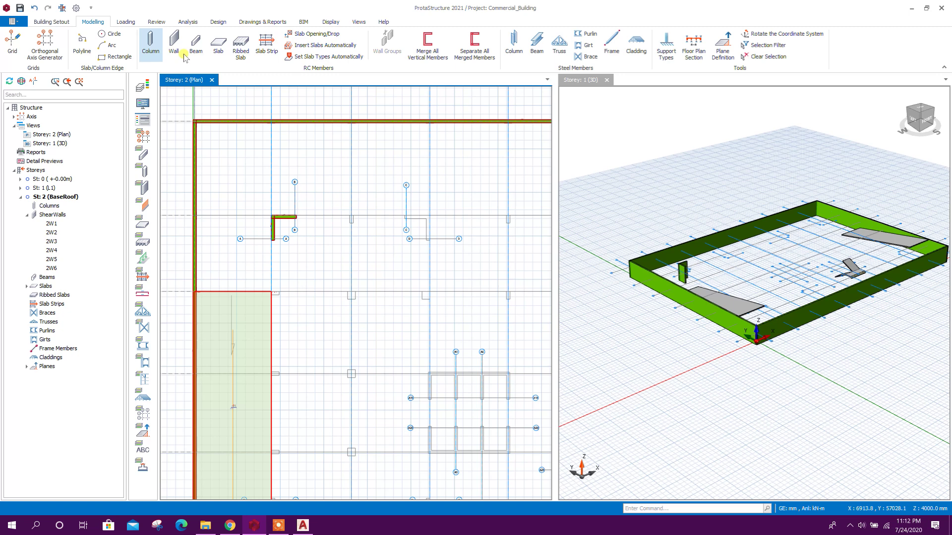
Place two 350 mm wide, two-storey walls forming the L-shaped core at axes C and D, meeting at the A17/A4 intersection.
click(174, 43)
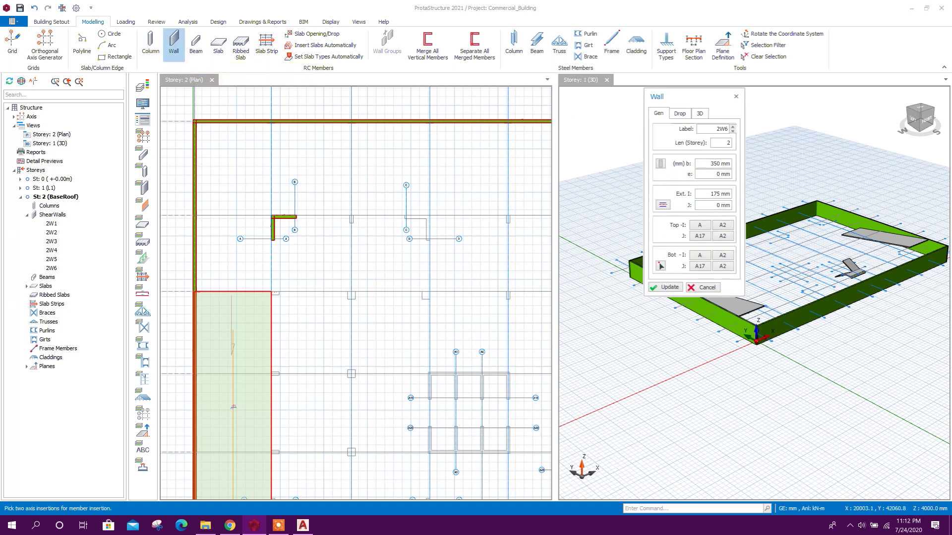
scroll(415, 220, up, 3)
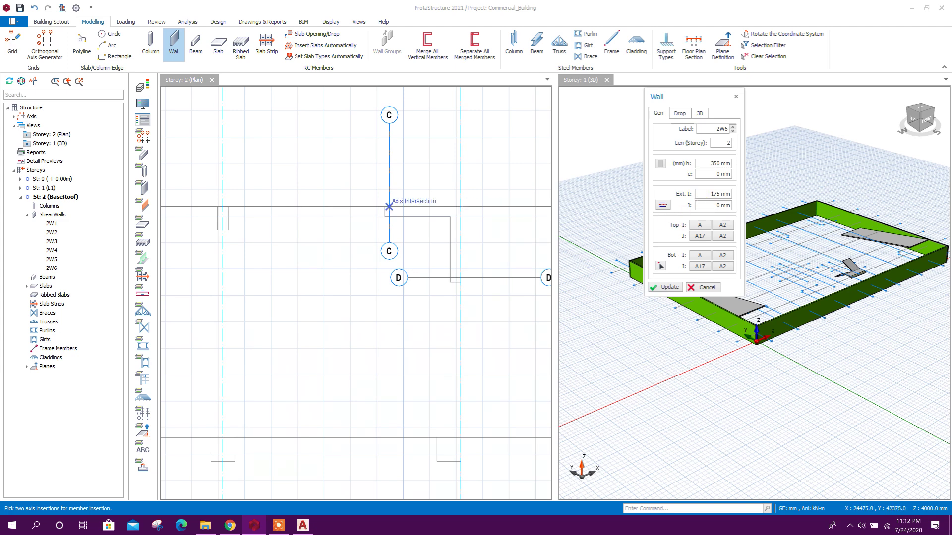
click(389, 206)
click(461, 207)
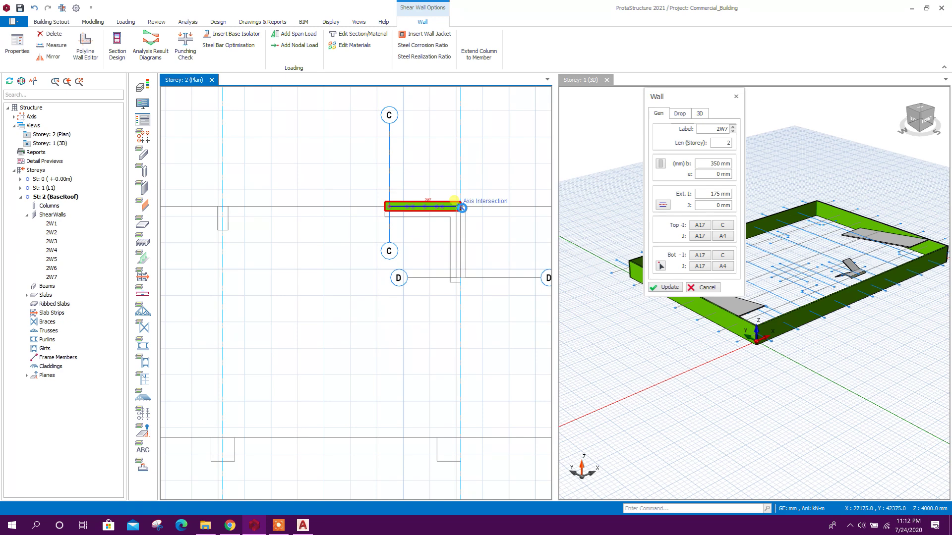
click(460, 278)
Place the two walls of the L-shaped core at axes H and I, meeting at the A13/A2 intersection.
scroll(365, 233, down, 7)
scroll(337, 282, up, 7)
click(299, 312)
click(298, 384)
click(370, 383)
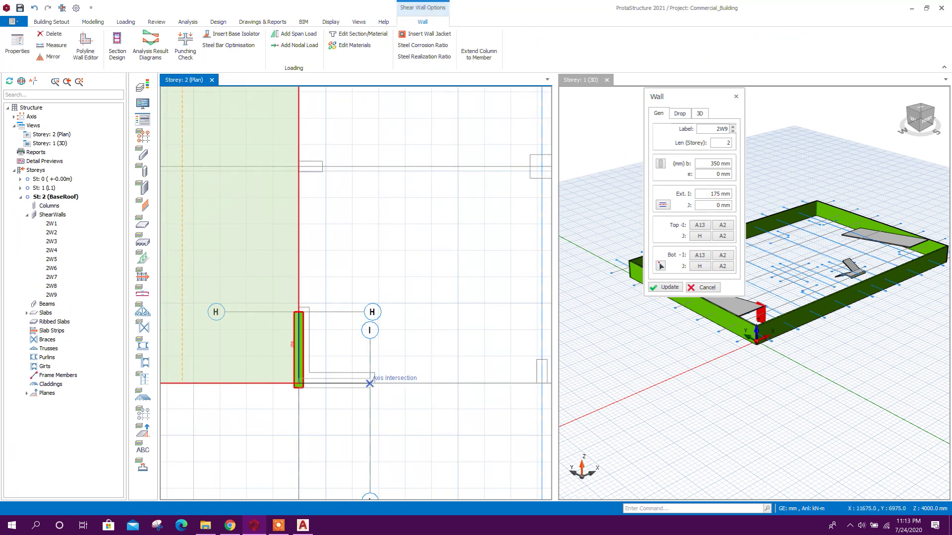
Place the two walls of the L-shaped core at axes J and K, meeting at the A13/A4 intersection.
scroll(337, 389, down, 4)
scroll(306, 399, up, 4)
click(293, 385)
click(347, 385)
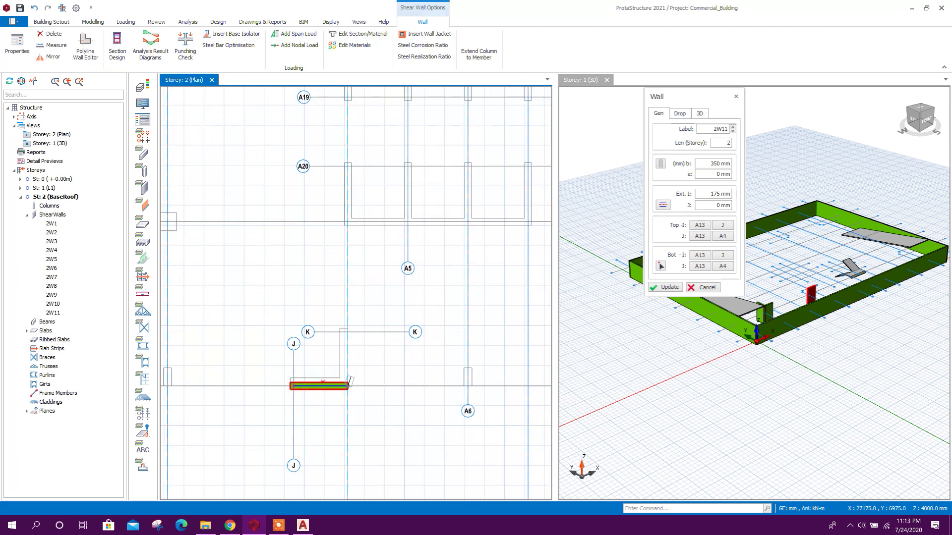
click(346, 332)
Place the two walls of the L-shaped core at axes E and A30, meeting at the A17/A8 intersection.
scroll(347, 389, down, 4)
middle_drag(347, 389, 162, 397)
scroll(263, 222, up, 6)
click(259, 283)
click(259, 212)
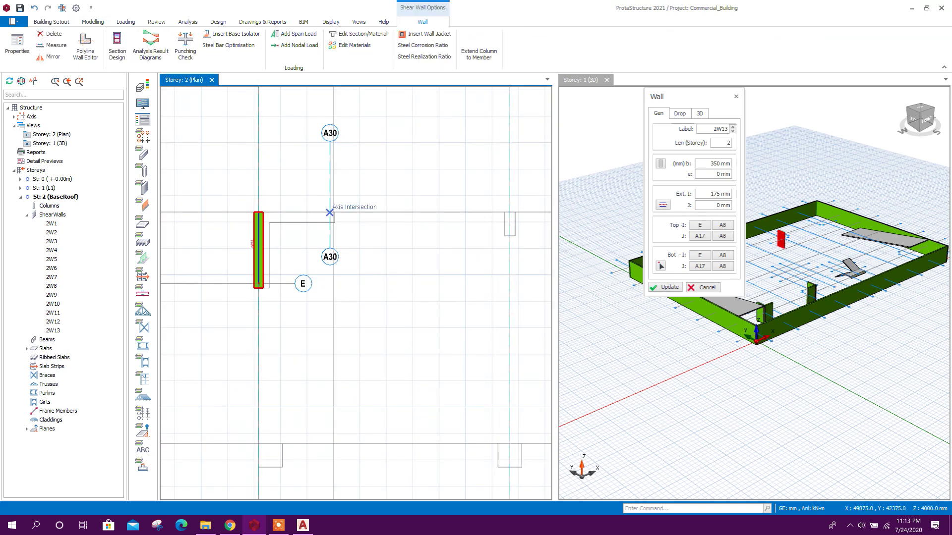
click(329, 213)
Place the two walls of the L-shaped core near axis G, meeting at the A17/A10 intersection.
scroll(230, 267, down, 3)
scroll(433, 244, up, 2)
middle_drag(434, 244, 351, 245)
click(350, 246)
click(405, 246)
click(405, 300)
Place the two walls of the remaining L-shaped core at the lower end of the eastern ramp and end wall placement.
scroll(372, 279, down, 4)
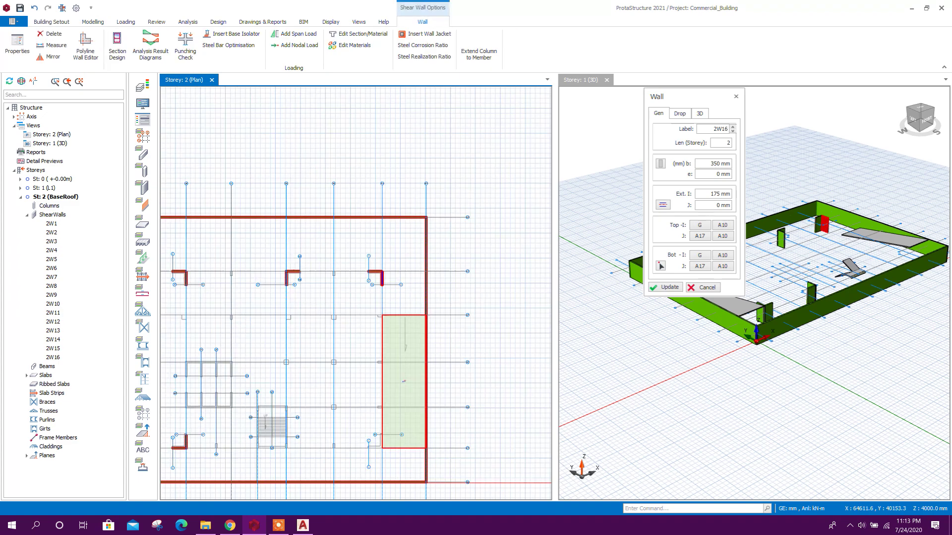
scroll(367, 445, up, 4)
click(366, 333)
click(420, 333)
click(420, 279)
key(Escape)
scroll(422, 341, down, 5)
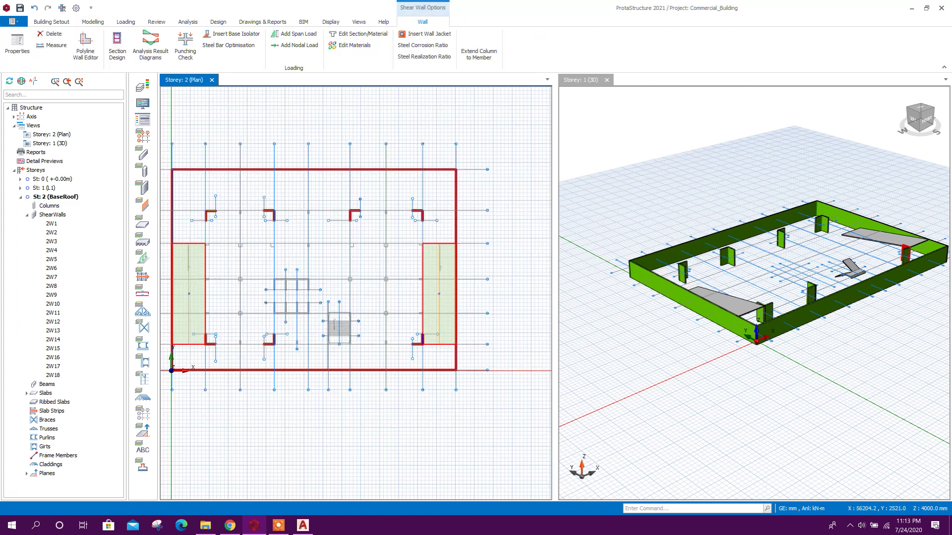
Shift an upper L-shaped core's horizontal wall down and vertical wall left so their outer faces lie on the axes.
scroll(209, 249, up, 8)
key(Escape)
drag(369, 149, 367, 180)
drag(473, 213, 463, 214)
key(Escape)
scroll(406, 194, down, 8)
Shift the H/I core's horizontal wall up and vertical wall right so their outer faces lie on the axes.
scroll(344, 336, up, 8)
click(367, 302)
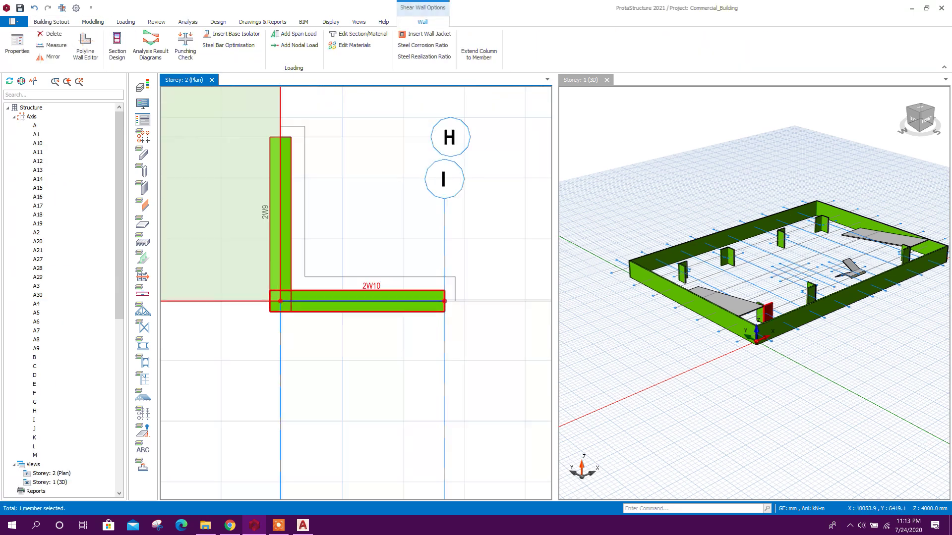
drag(367, 302, 367, 290)
click(285, 212)
drag(286, 212, 296, 212)
Set the H/I core's horizontal wall extensions to 0 mm at end I and 175 mm at end J.
right_click(420, 292)
click(452, 9)
drag(720, 194, 677, 187)
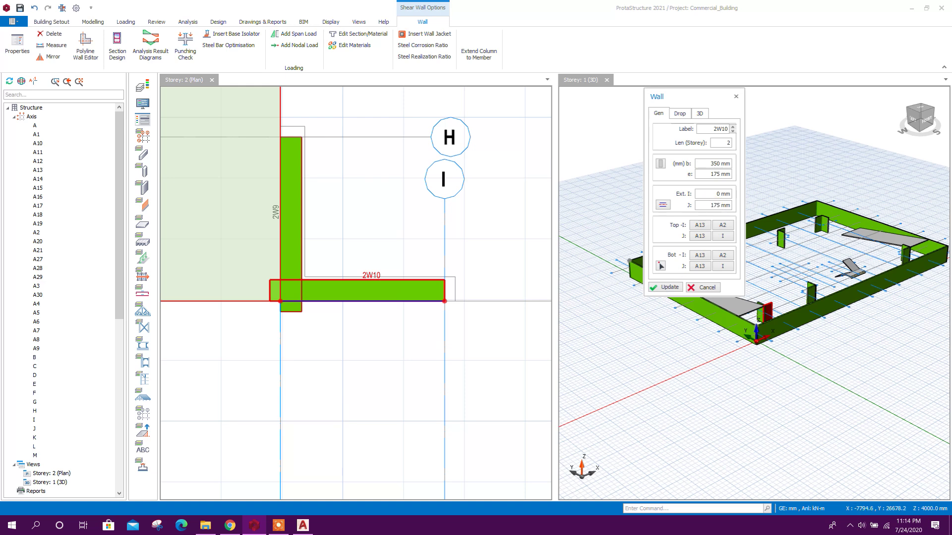
key(Return)
Swap the end I and end J extensions of the H/I core's vertical wall so it stops flush at the corner.
middle_drag(277, 211, 290, 230)
double_click(291, 230)
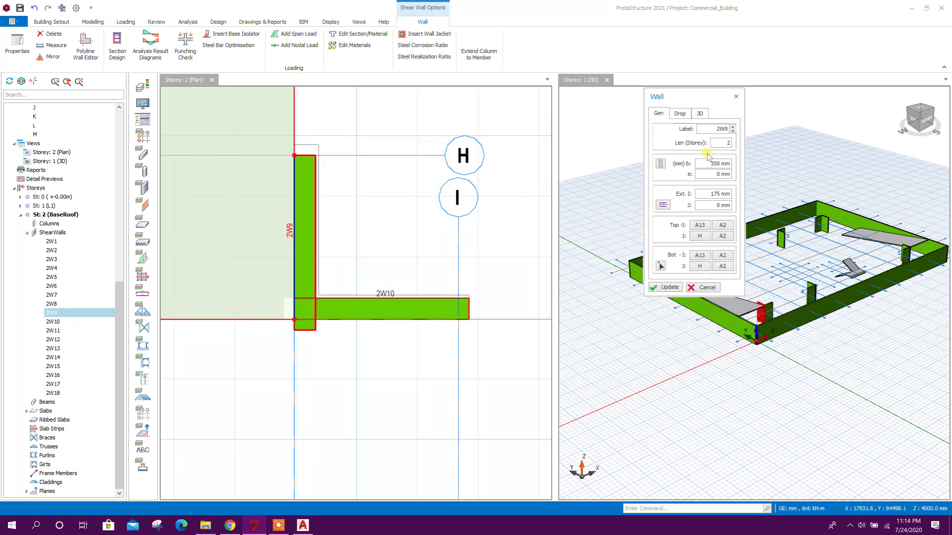
click(667, 287)
drag(309, 197, 334, 200)
key(Escape)
Trim the J/K core's corner, setting the vertical wall extensions to 0 mm at end I and 175 mm at end J with its outer face on the axis.
scroll(254, 321, down, 10)
middle_drag(316, 205, 222, 229)
scroll(222, 229, up, 1)
scroll(223, 229, up, 4)
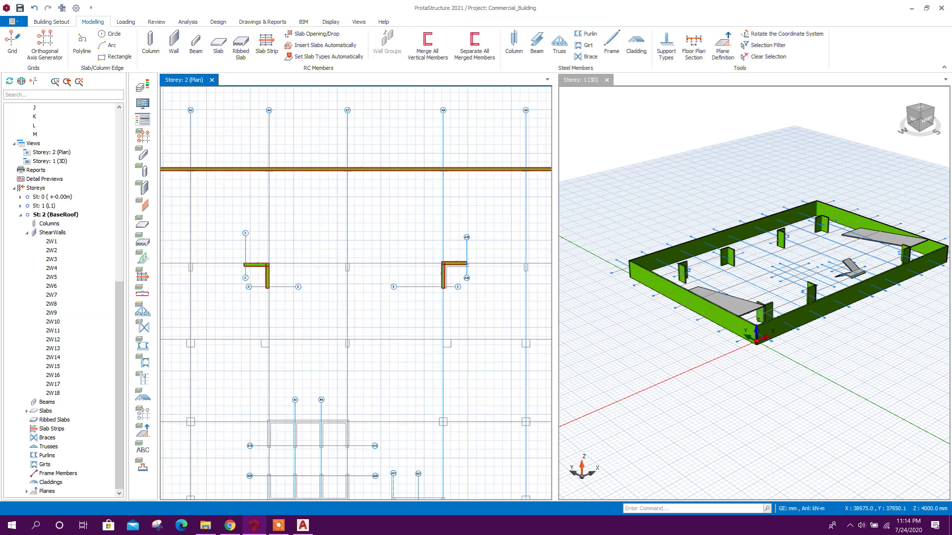
scroll(223, 229, down, 3)
scroll(220, 384, up, 10)
click(312, 401)
drag(373, 323, 355, 314)
right_click(355, 314)
key(Escape)
right_click(368, 330)
click(399, 7)
click(711, 202)
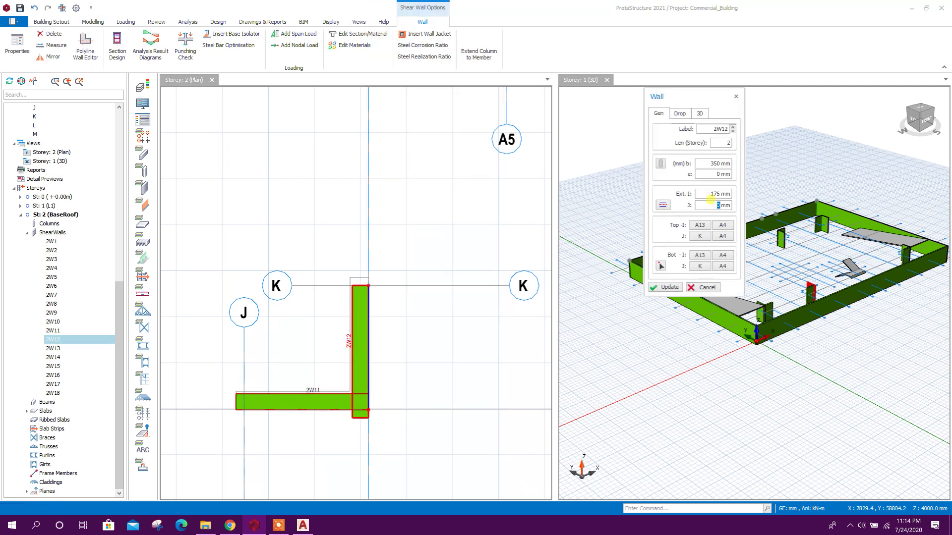
text(0)
click(669, 287)
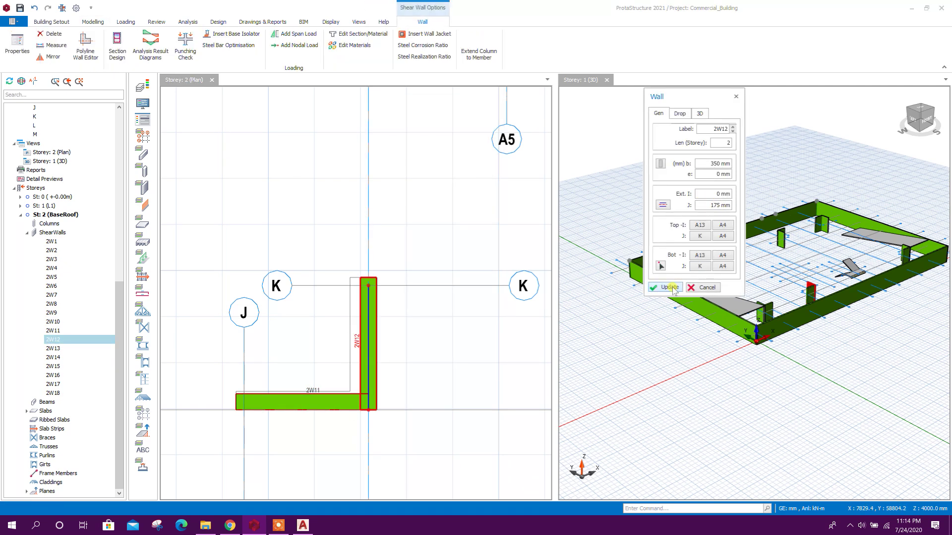
click(698, 288)
Shift the E/A30 core's vertical wall right and horizontal wall down so their outer faces lie on the axes.
drag(373, 331, 358, 326)
scroll(285, 324, down, 5)
scroll(283, 324, down, 6)
scroll(347, 216, up, 9)
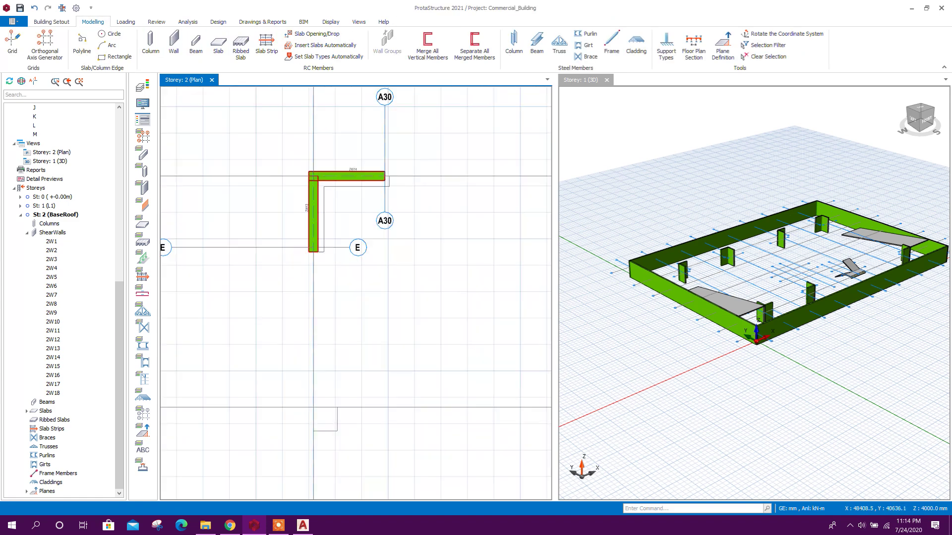
click(310, 213)
click(374, 164)
drag(374, 164, 390, 200)
Set the E/A30 core's horizontal wall extensions to 0 mm at end I and 175 mm at end J, keeping its outer face on the axis.
right_click(367, 168)
click(392, 136)
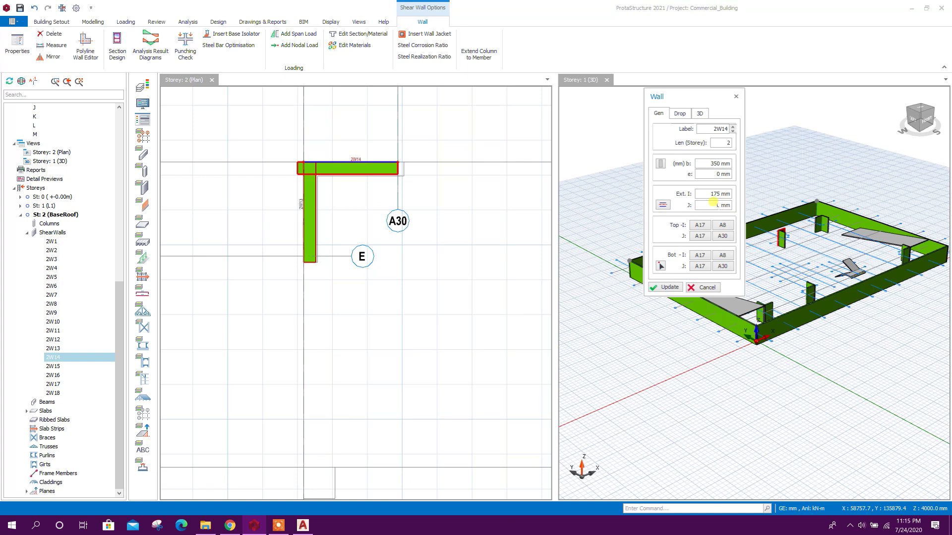
text(0)
key(Tab)
click(666, 289)
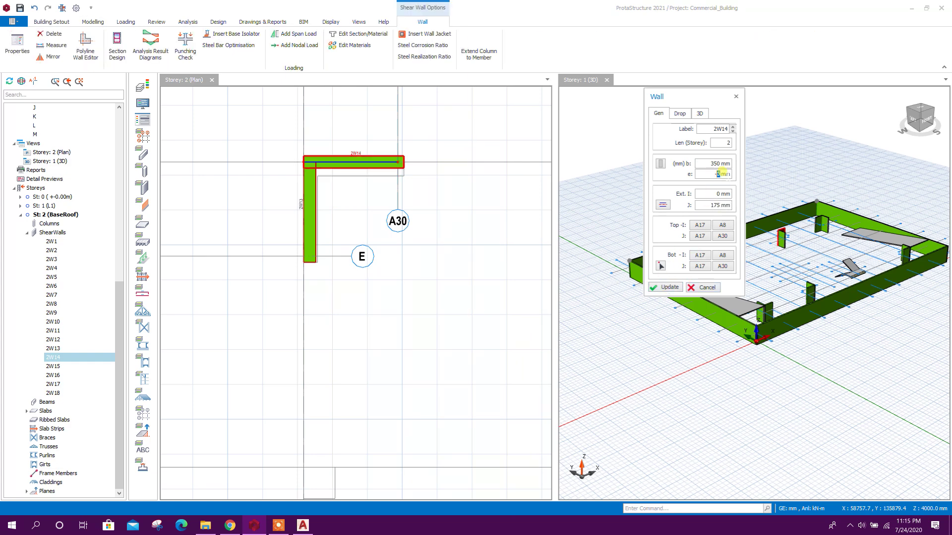
click(667, 288)
click(702, 287)
Shift the F/G core's horizontal wall down and vertical wall left onto the axes, and trim their corner extensions.
scroll(418, 250, down, 4)
click(414, 237)
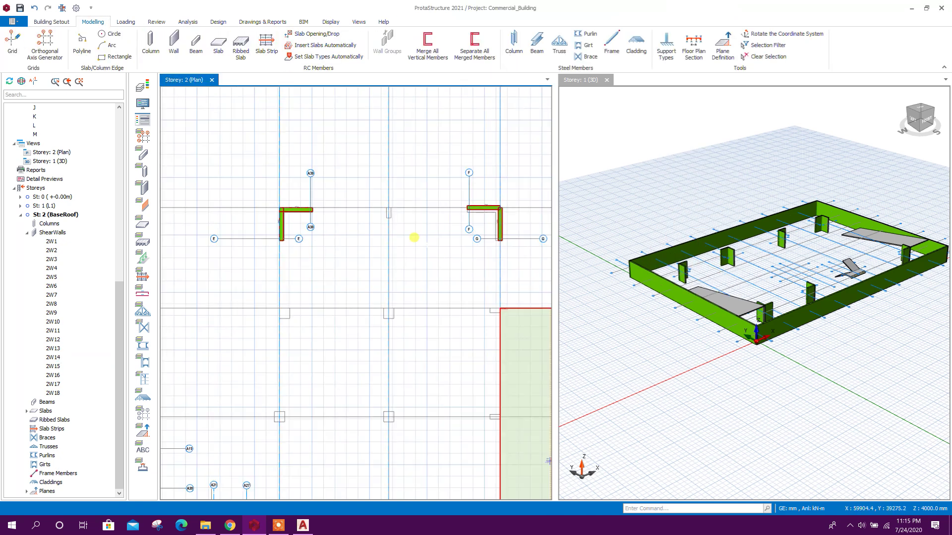
scroll(511, 208, up, 4)
click(446, 210)
key(Down)
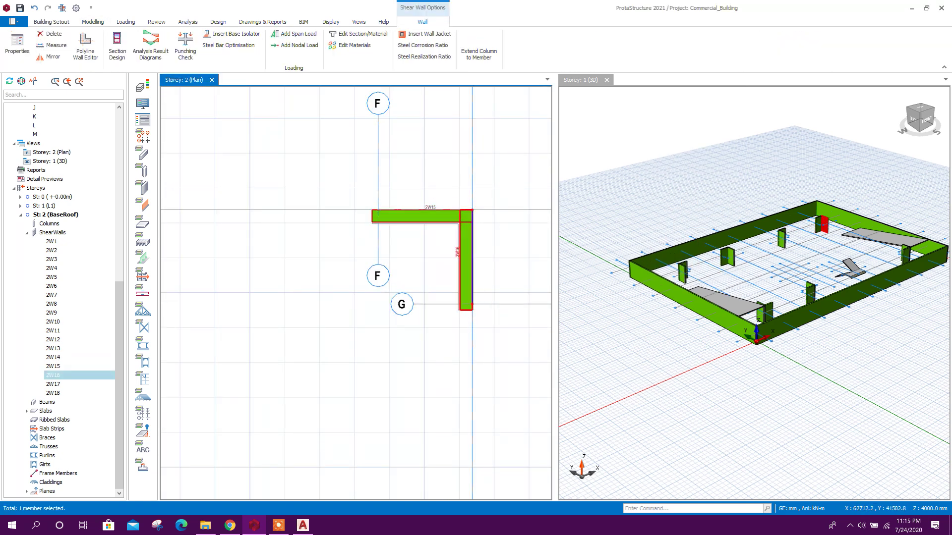
Shift the L/M core's vertical wall left so its outer face lies on axis A10.
key(Down)
key(Down)
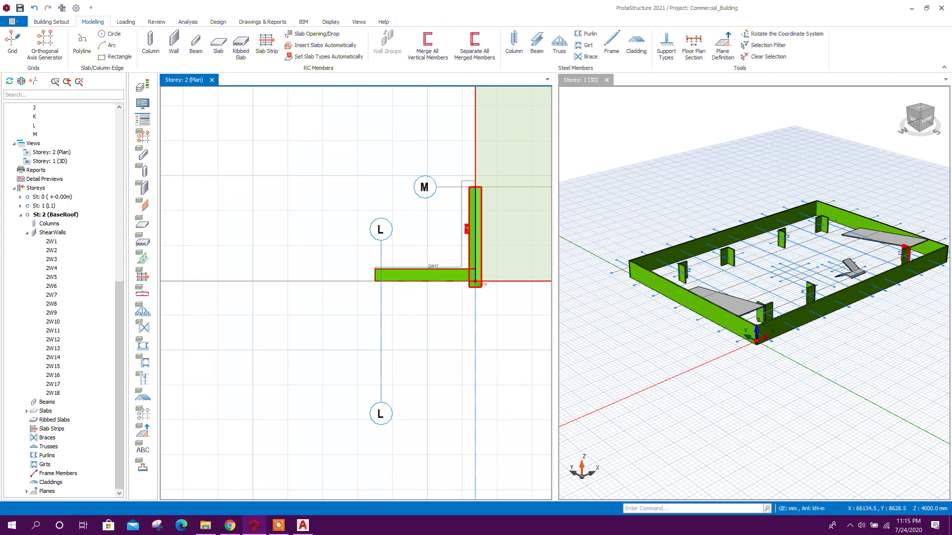
scroll(465, 291, up, 2)
right_click(468, 238)
click(506, 8)
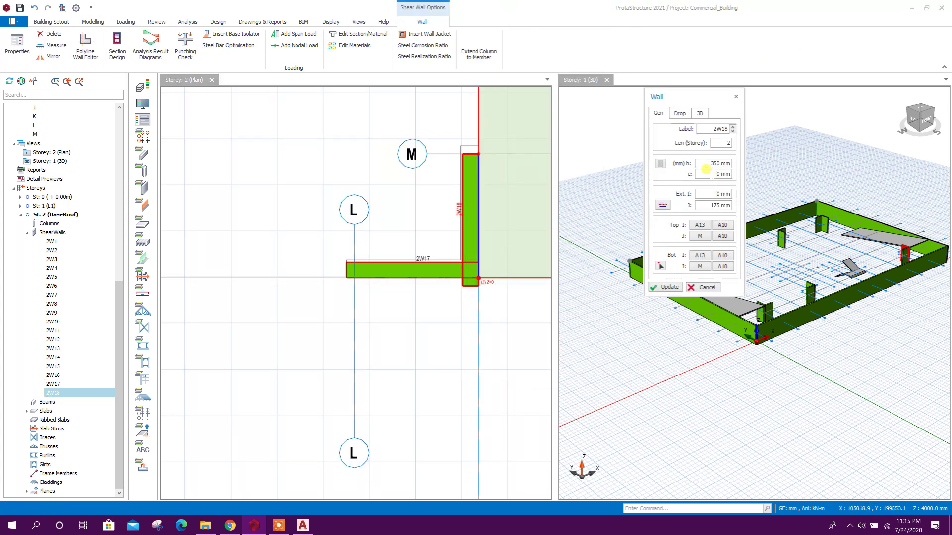
Set the L/M core's vertical wall extensions to 0 mm at end I and 175 mm at end J, keeping its outer face on the axis.
click(673, 289)
drag(704, 172, 723, 172)
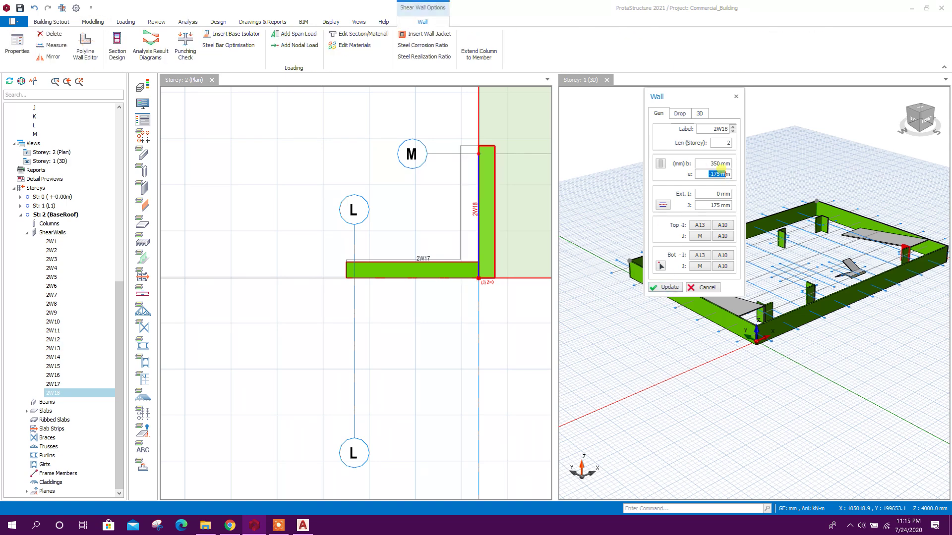
click(672, 288)
key(Escape)
key(Escape)
Place a two-storey, 350 mm wall on axis A7 from A19 to A15 with 0 mm eccentricity and 175 mm extensions at both ends.
scroll(387, 271, down, 7)
scroll(267, 209, up, 2)
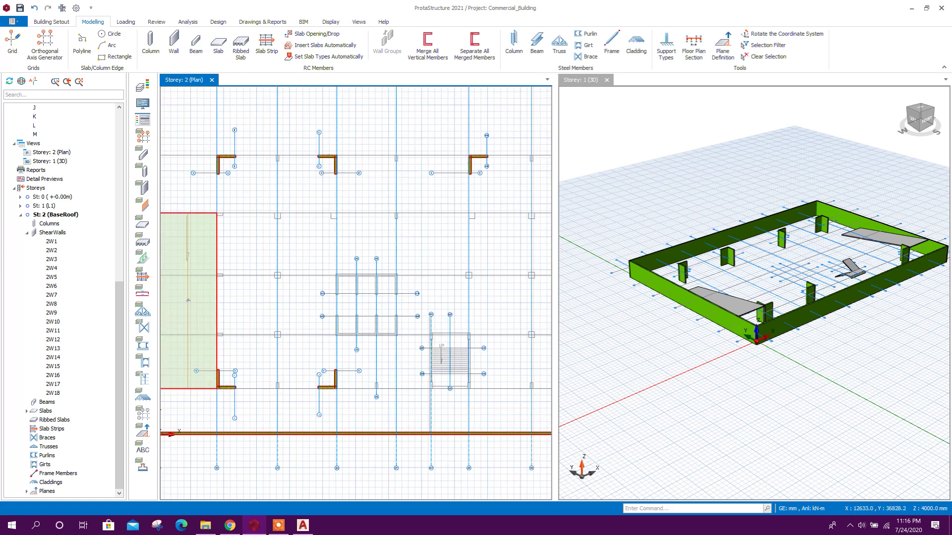
scroll(341, 191, down, 1)
middle_drag(365, 271, 334, 236)
scroll(333, 236, up, 3)
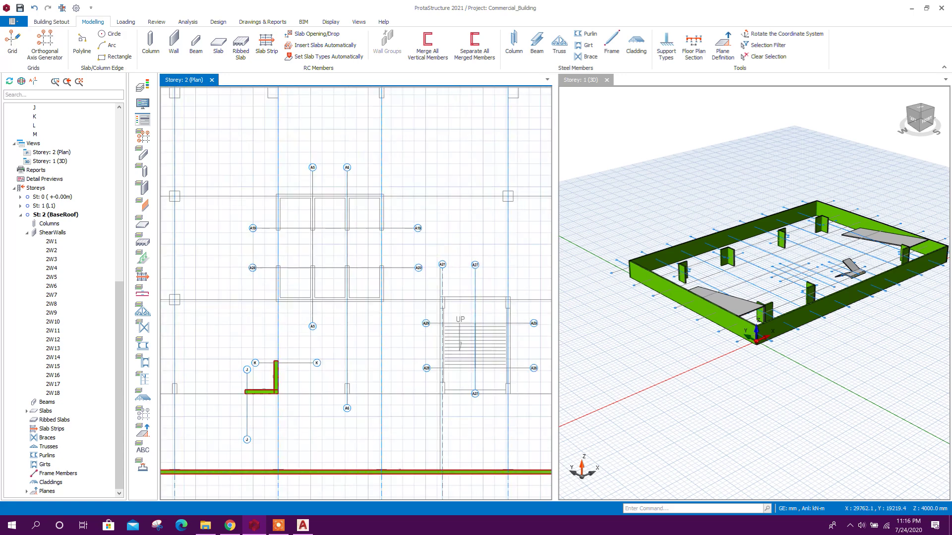
scroll(295, 152, up, 1)
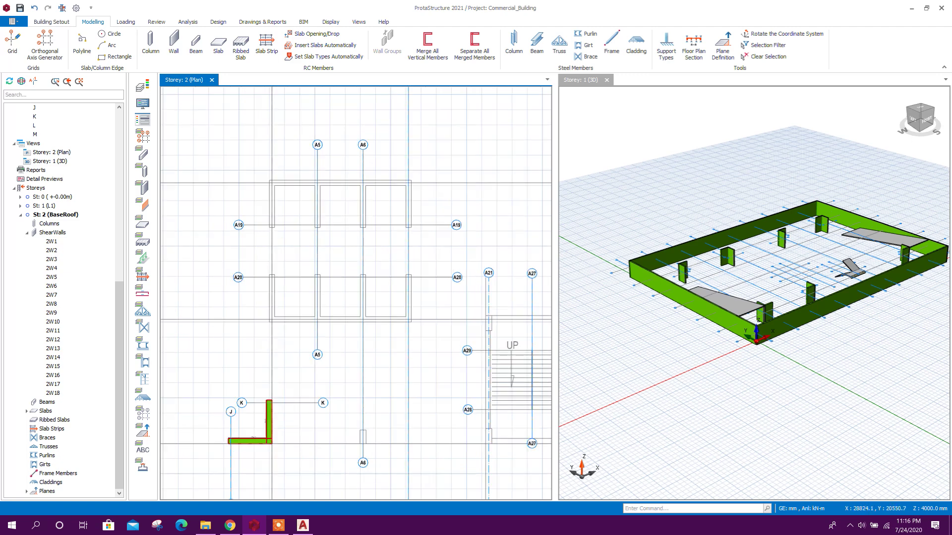
click(173, 47)
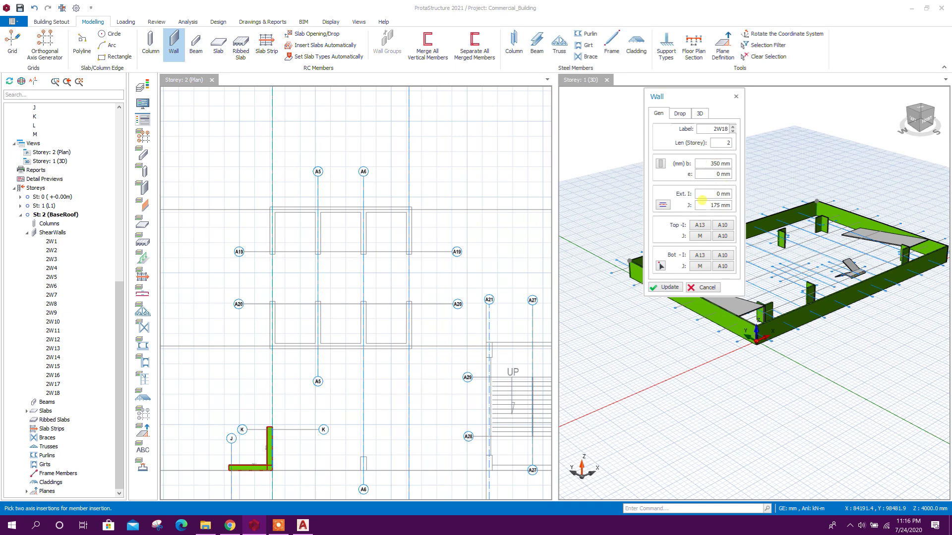
scroll(277, 252, up, 3)
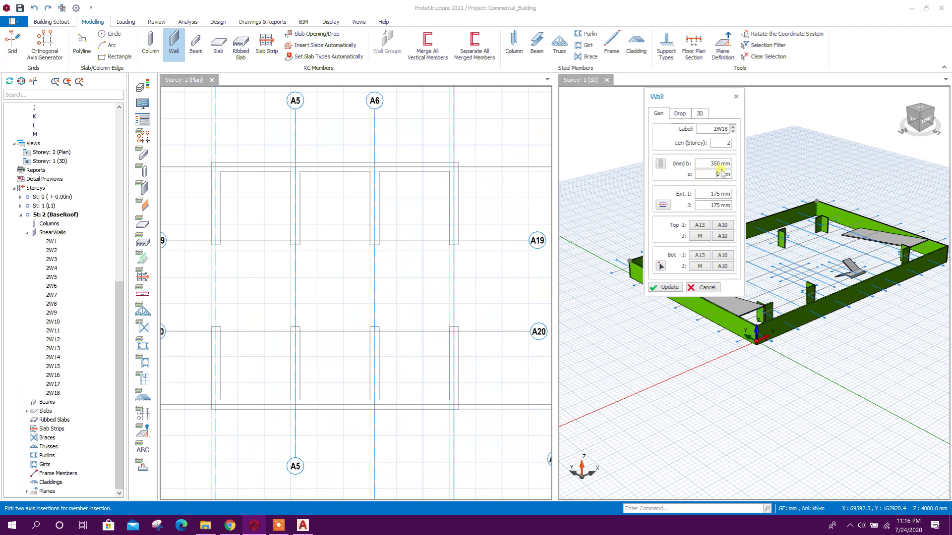
click(453, 241)
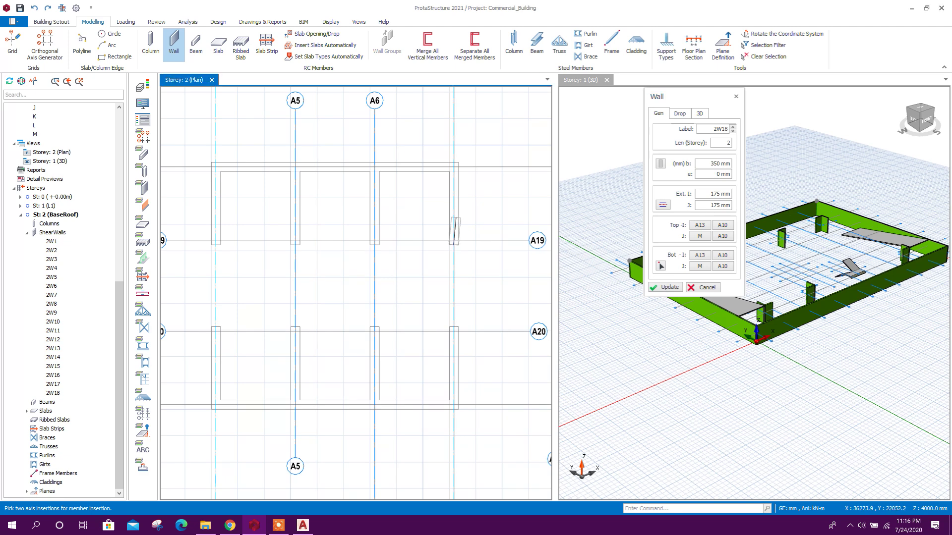
click(454, 166)
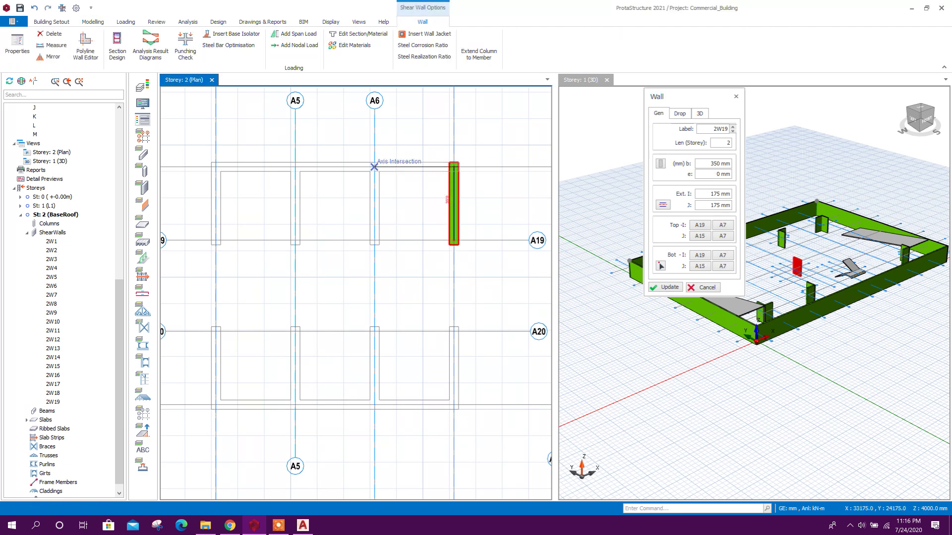
Place the central core's remaining upper walls along A15 from A7 to A4 and on A4, A5 and A6 down to A19.
click(374, 167)
click(295, 167)
drag(296, 167, 295, 241)
drag(375, 168, 396, 245)
click(396, 245)
Place the central core's lower walls on A4, A5, A6 and A7 from A20 to A14, joined by walls along A14.
middle_drag(396, 245, 438, 148)
click(495, 235)
click(494, 308)
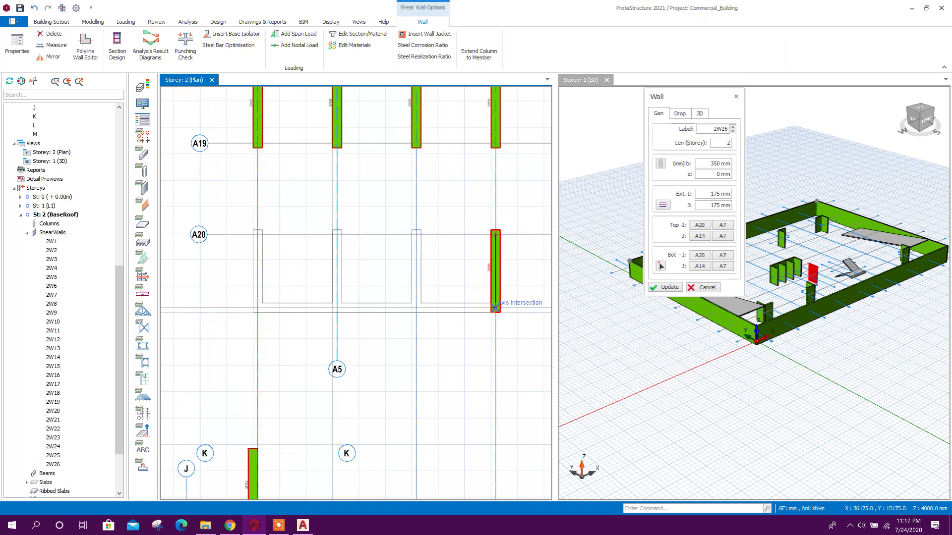
click(416, 308)
click(337, 308)
drag(269, 309, 257, 308)
drag(257, 308, 258, 235)
drag(337, 308, 337, 235)
drag(416, 307, 417, 235)
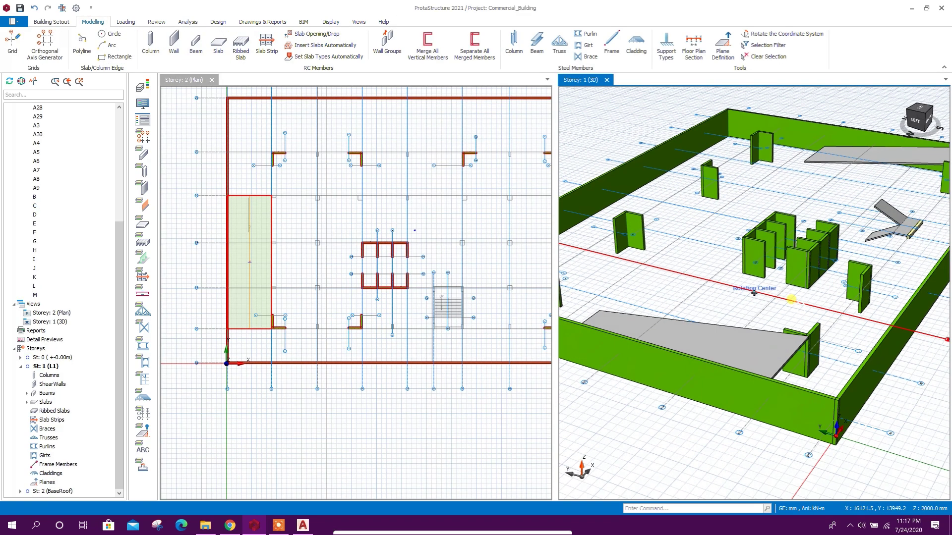
Examine the placed walls in 3D and inspect the upper perimeter wall's corner and column outlines in the Storey 2 plan.
scroll(792, 300, down, 2)
middle_drag(792, 300, 811, 327)
scroll(838, 283, up, 1)
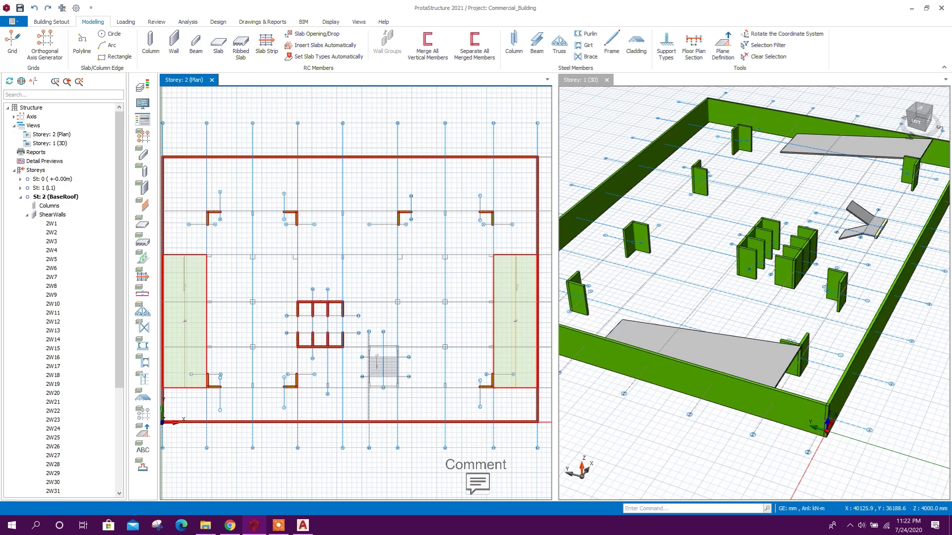
scroll(365, 249, up, 2)
middle_drag(366, 249, 362, 270)
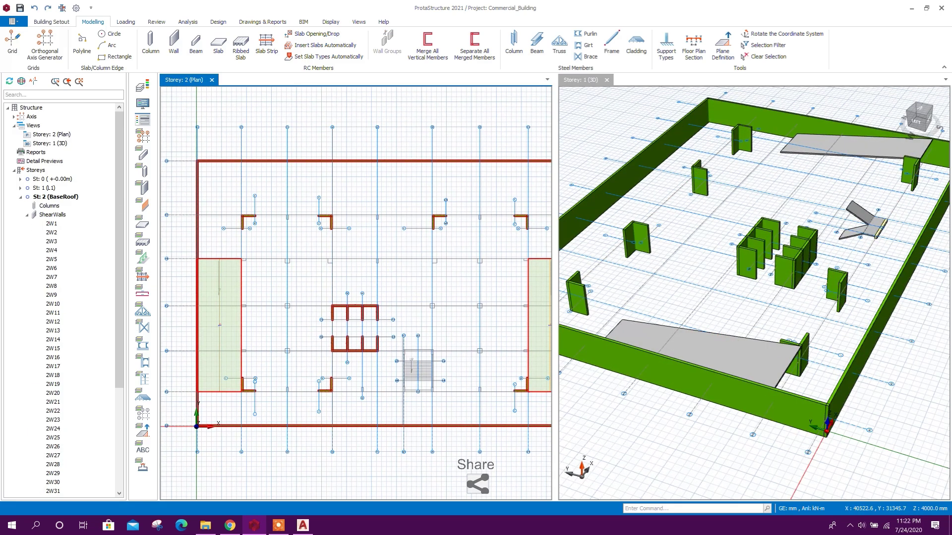
scroll(242, 162, up, 8)
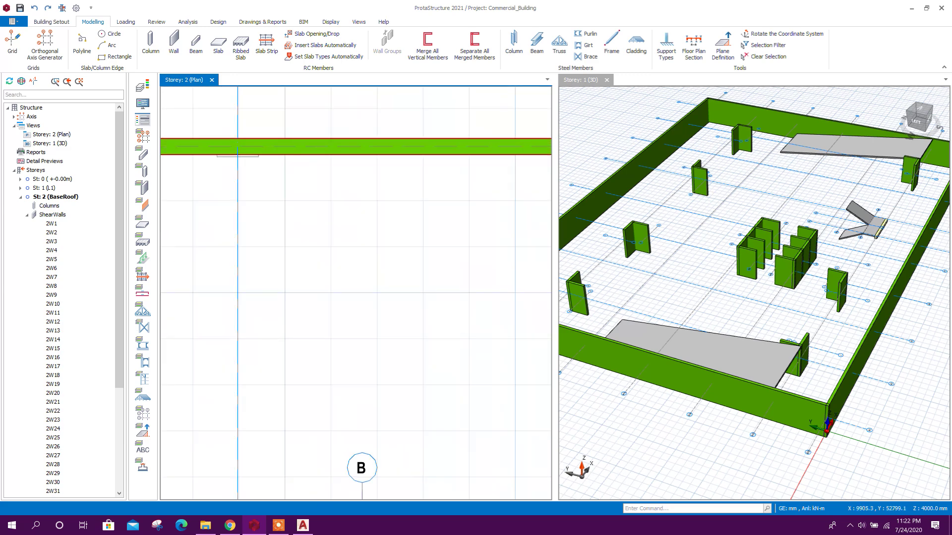
scroll(267, 167, down, 4)
middle_drag(267, 171, 366, 205)
scroll(269, 208, up, 2)
scroll(273, 201, down, 3)
scroll(201, 201, up, 3)
scroll(212, 175, up, 2)
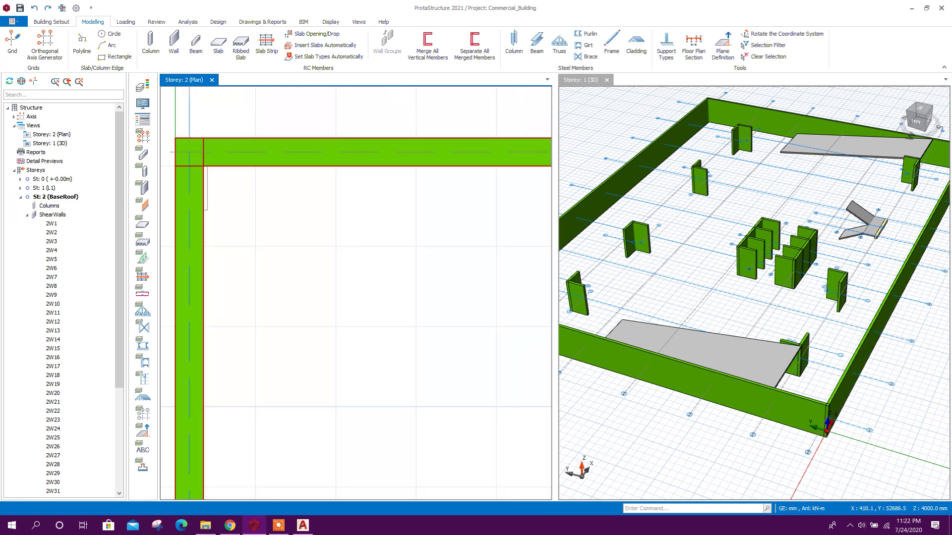
scroll(203, 219, down, 5)
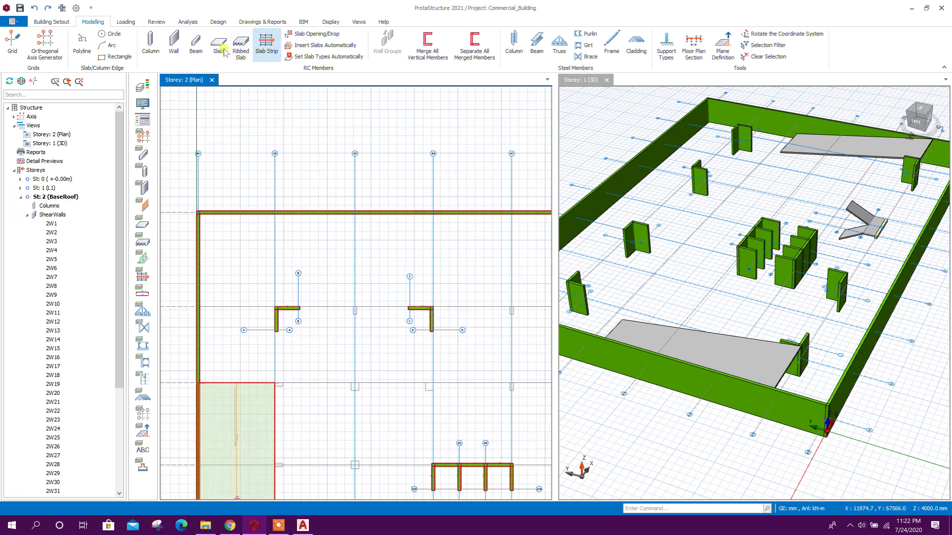
Place a two-storey 900 x 400 mm column with zero eccentricities and 0° angle at axis intersection A18/A2.
click(151, 47)
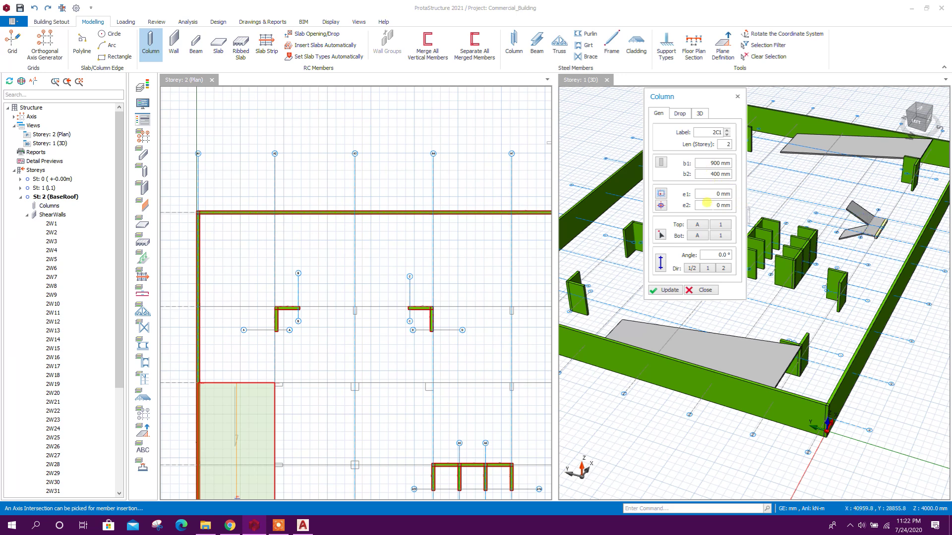
scroll(270, 179, up, 5)
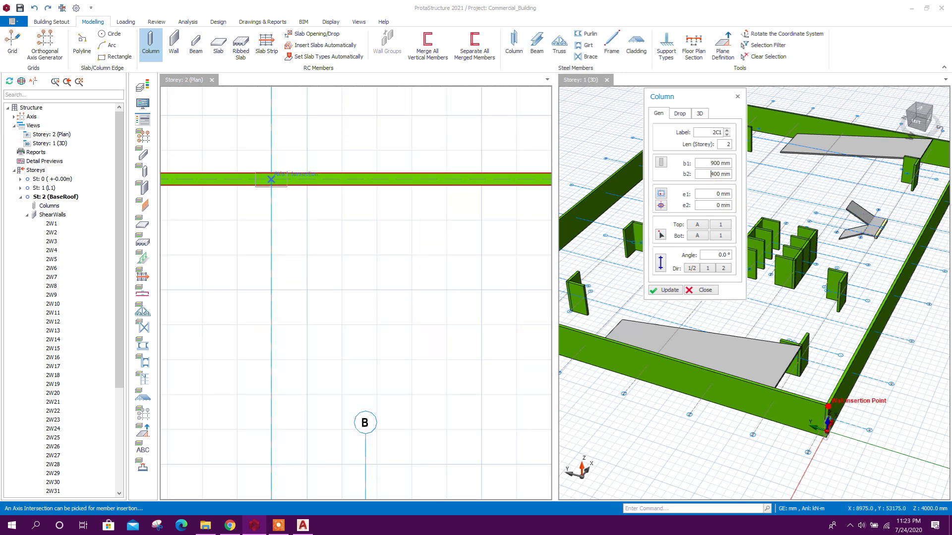
click(270, 179)
Place matching 900 x 400 mm columns on the upper perimeter wall along A18 at axes A3, A4 and A7.
scroll(254, 227, down, 3)
middle_drag(449, 232, 413, 241)
scroll(376, 236, up, 2)
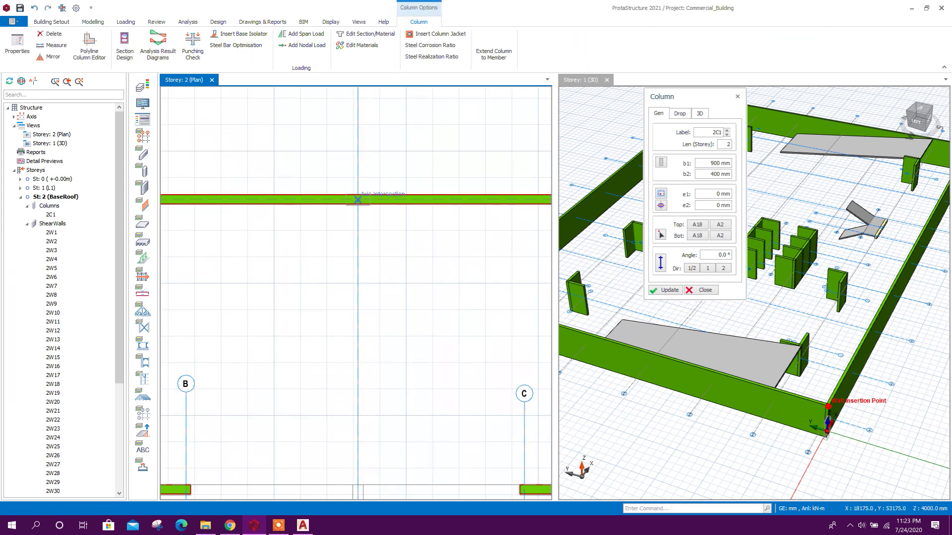
click(373, 228)
scroll(372, 229, down, 2)
scroll(390, 246, up, 1)
click(372, 224)
scroll(464, 263, down, 2)
scroll(370, 266, up, 1)
click(407, 243)
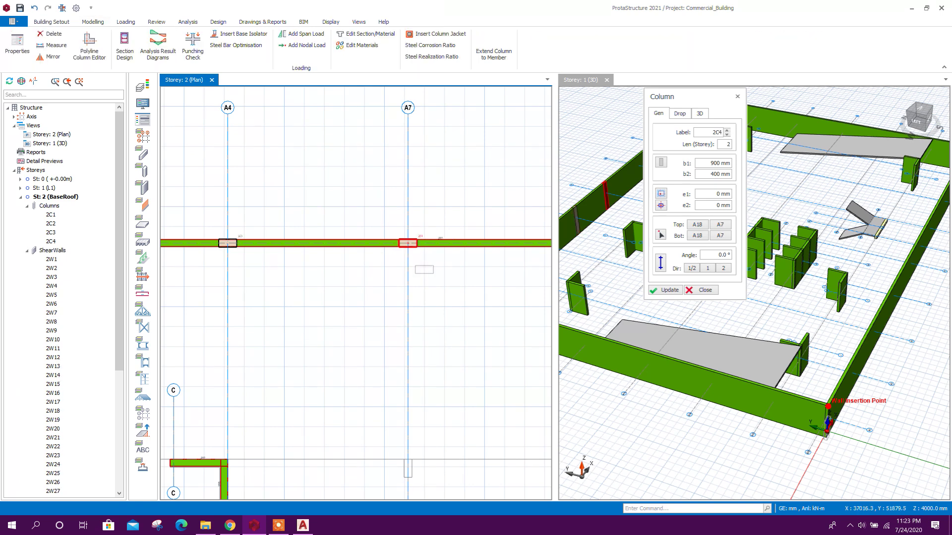
Place the remaining 900 x 400 mm columns on the upper perimeter wall along A18 at axes A8, A9 and A10.
scroll(408, 242, down, 2)
scroll(390, 247, up, 1)
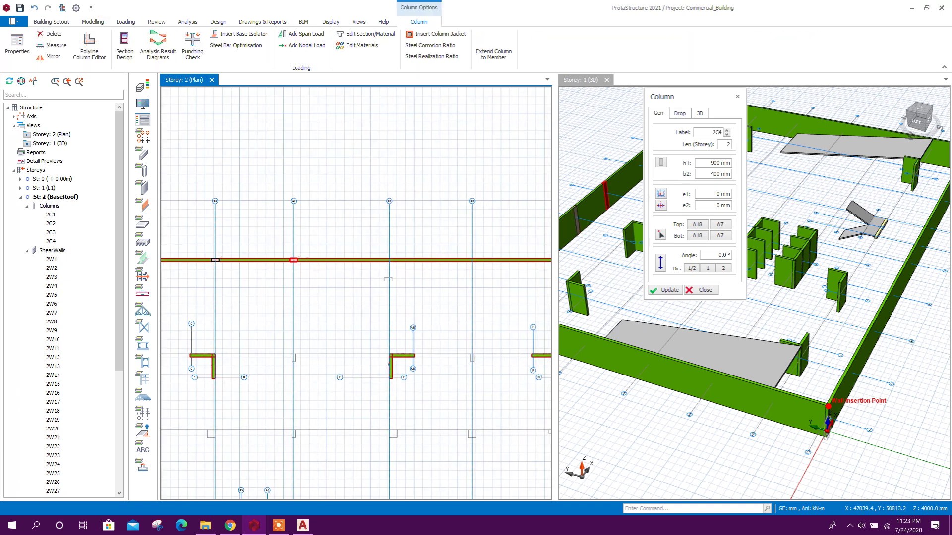
click(420, 270)
scroll(421, 269, down, 1)
click(351, 270)
scroll(351, 269, down, 2)
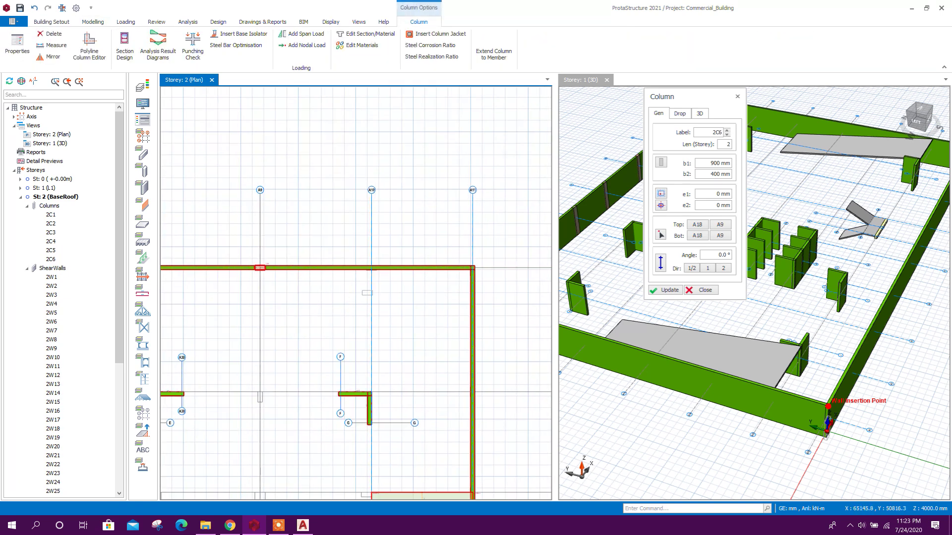
scroll(397, 278, up, 1)
click(435, 288)
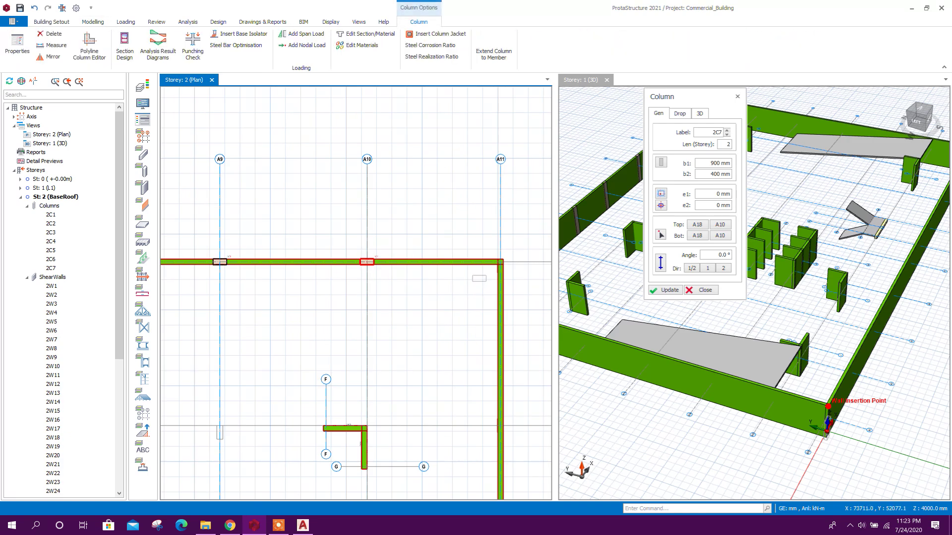
Place two-storey 900 x 400 mm columns with zero eccentricities on the lower perimeter wall along A12 at axes A2, A3, A4 and A7.
scroll(327, 292, down, 5)
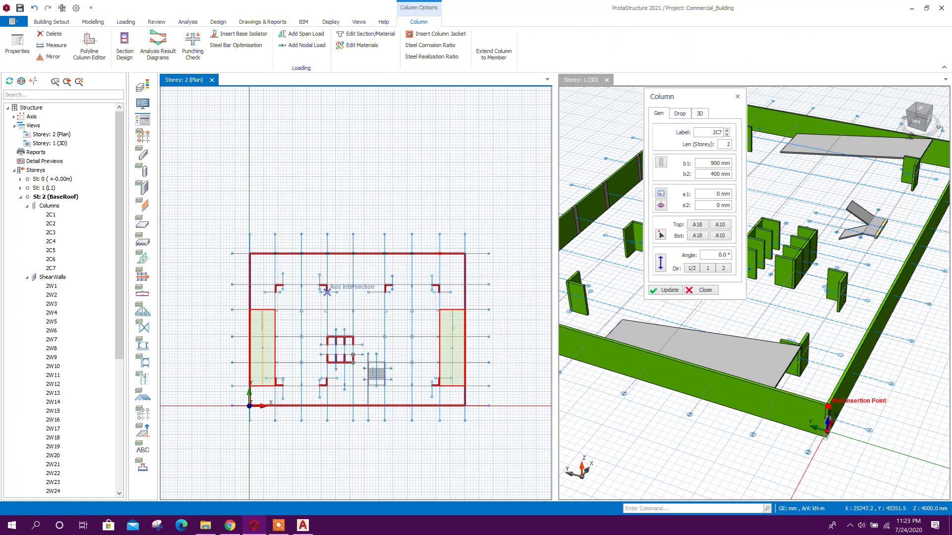
scroll(276, 407, up, 5)
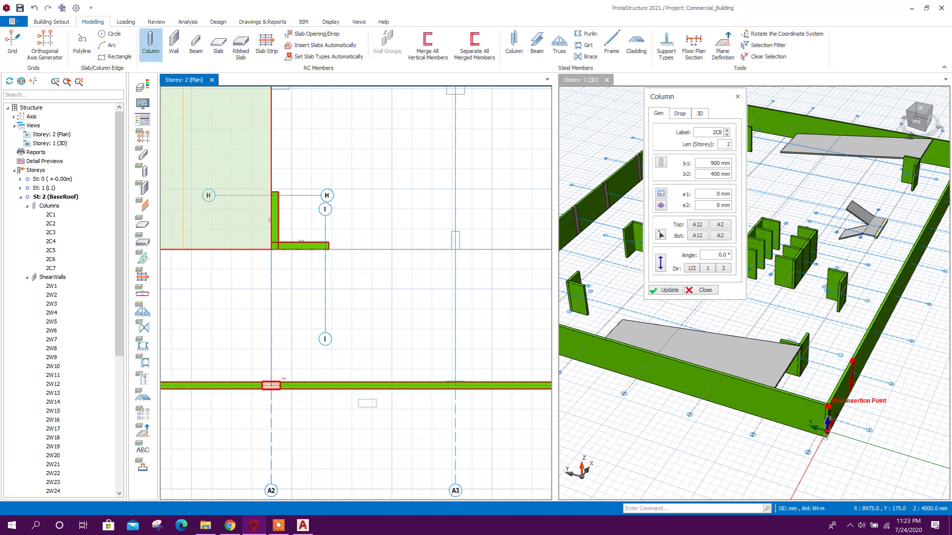
click(271, 385)
middle_drag(271, 385, 181, 338)
middle_drag(500, 369, 345, 364)
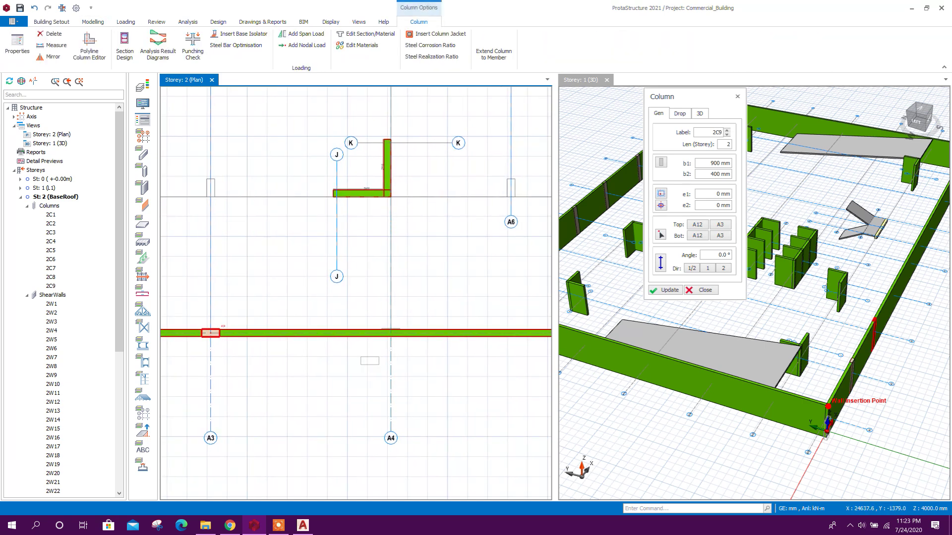
click(391, 333)
middle_drag(391, 334, 208, 338)
click(391, 341)
Place the remaining 900 x 400 mm columns on the lower perimeter wall along A12 at axes A8, A9 and A10.
middle_drag(391, 341, 252, 344)
click(418, 343)
middle_drag(429, 371, 352, 369)
scroll(350, 369, down, 3)
middle_drag(454, 374, 366, 366)
scroll(366, 365, up, 2)
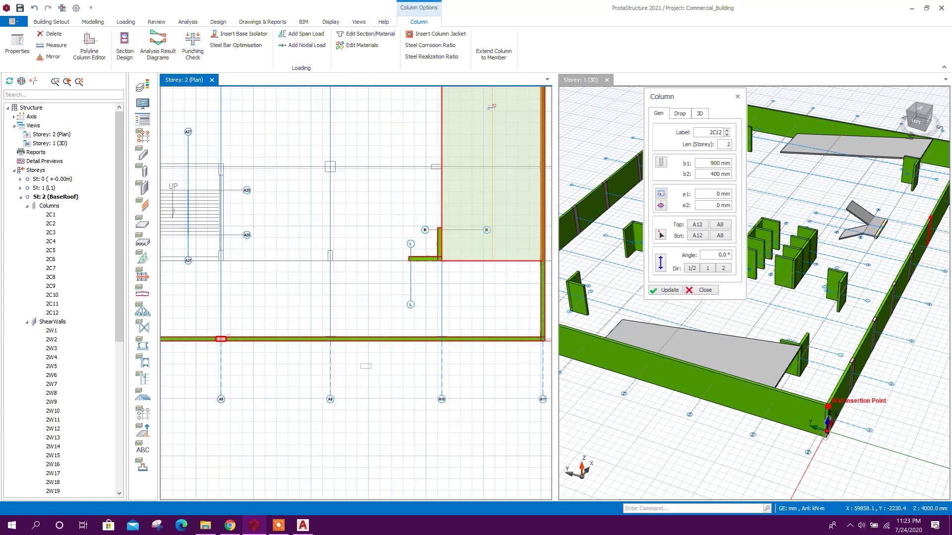
click(330, 340)
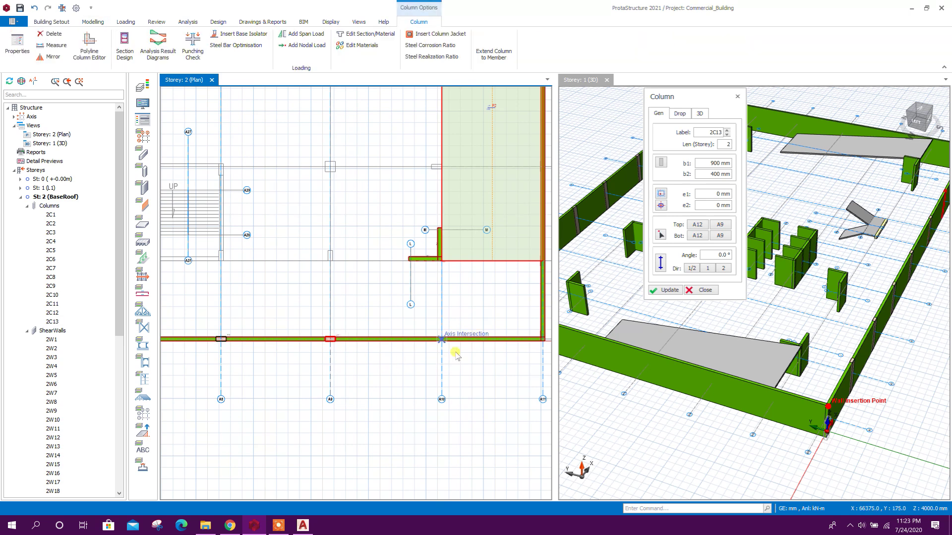
click(442, 341)
Place a 900 x 400 mm column at axis intersection A16/A2 with eccentricities e1 450 mm and e2 -200 mm.
middle_drag(480, 353, 363, 370)
scroll(364, 369, down, 5)
scroll(298, 230, up, 4)
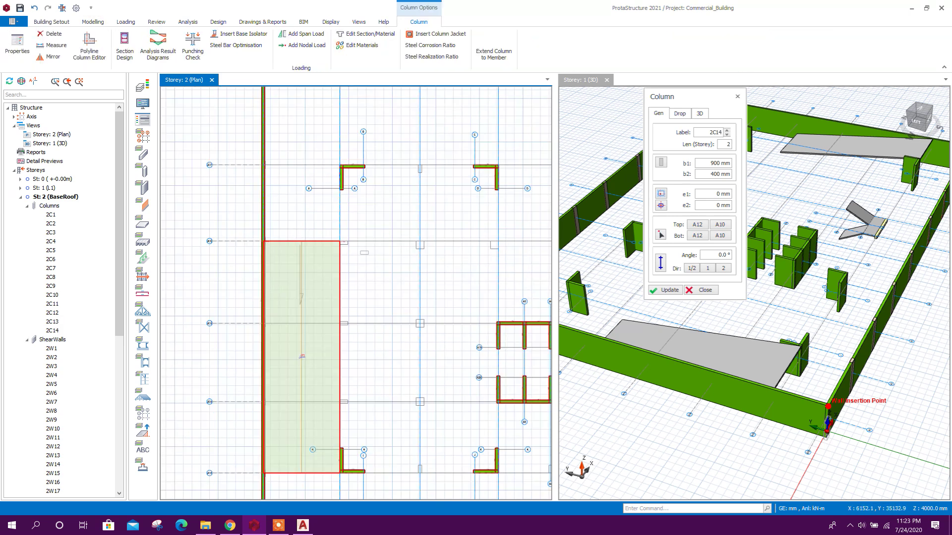
scroll(360, 251, up, 6)
click(667, 171)
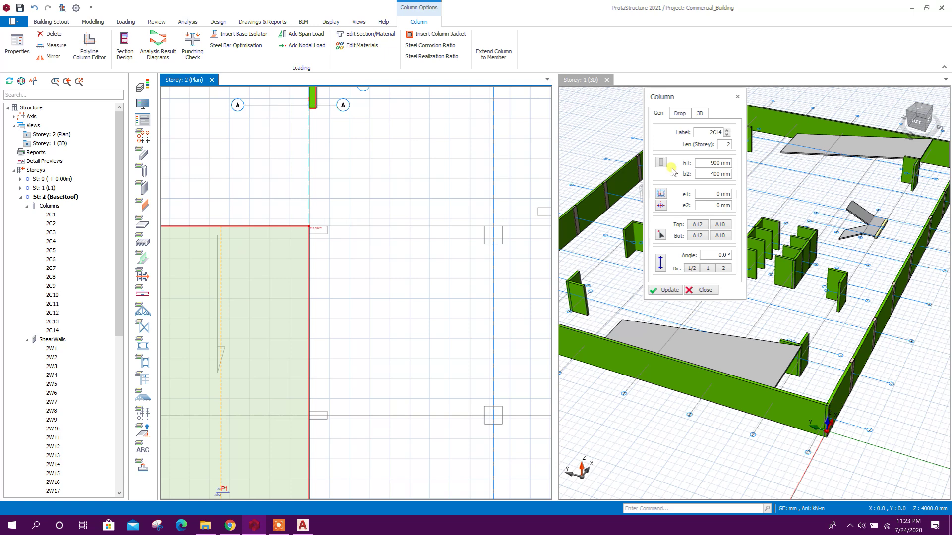
click(667, 204)
click(676, 218)
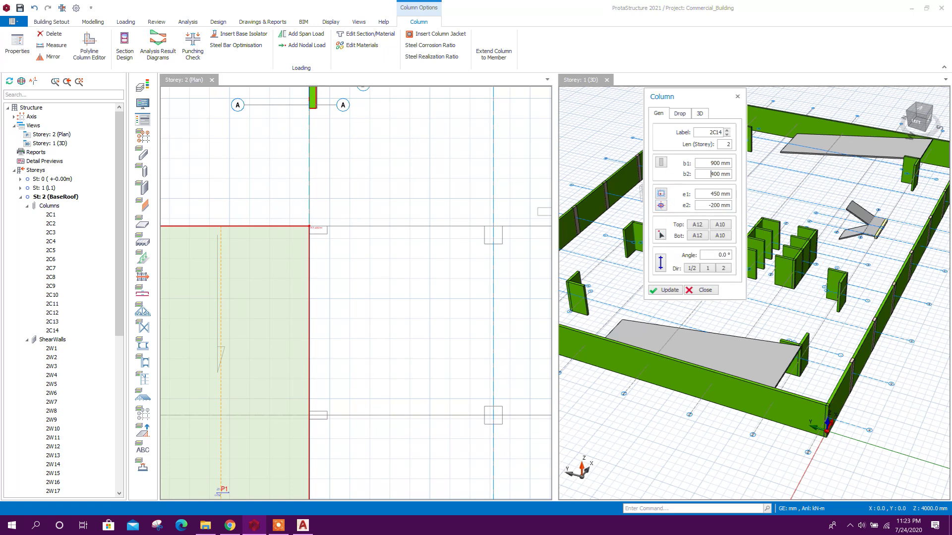
click(309, 226)
scroll(338, 248, down, 2)
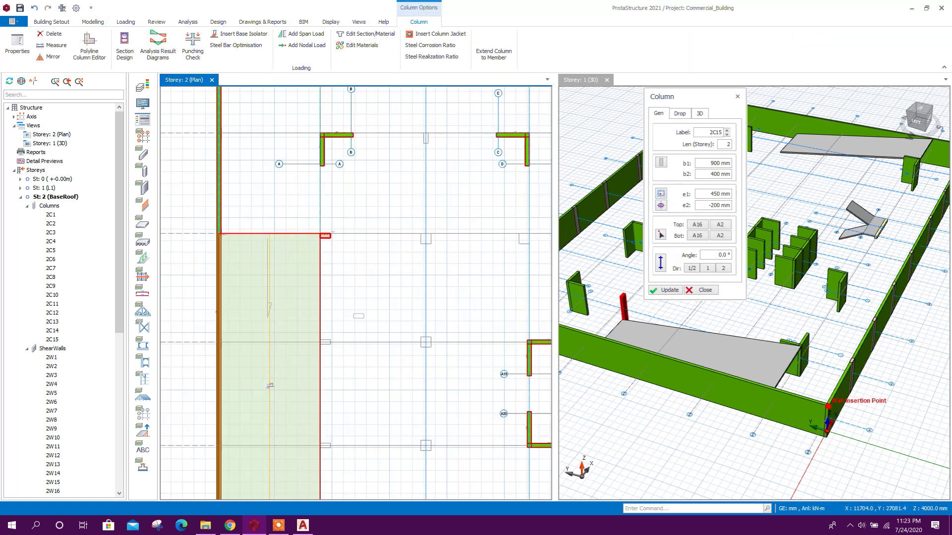
Place 900 x 400 mm columns at A15/A2 and A14/A2 with eccentricities e1 450 mm and e2 0 mm.
scroll(353, 262, down, 1)
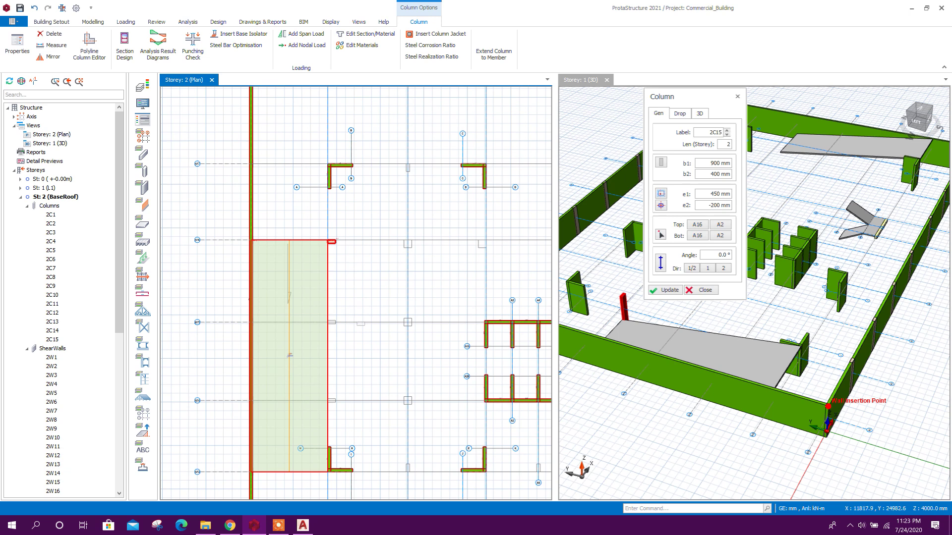
click(662, 207)
click(674, 233)
scroll(334, 348, up, 3)
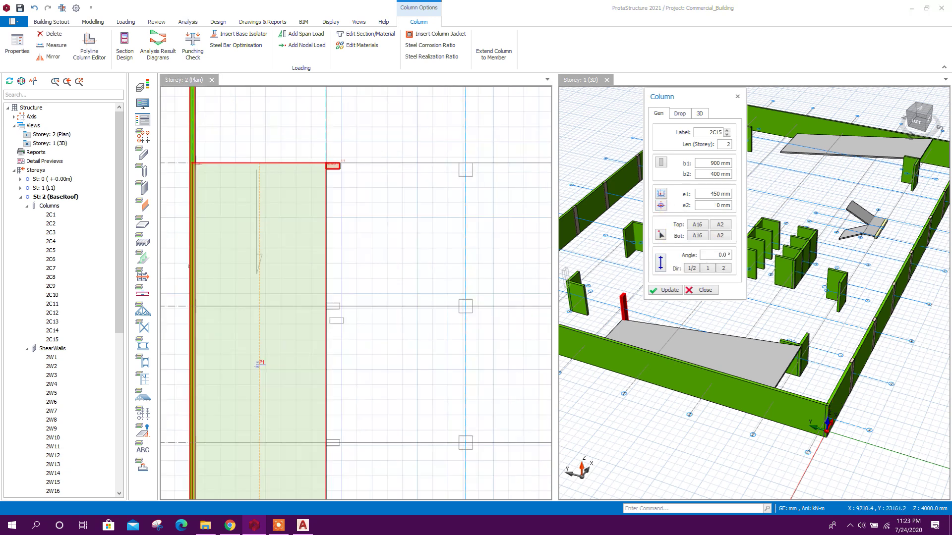
click(337, 313)
middle_drag(349, 375, 356, 317)
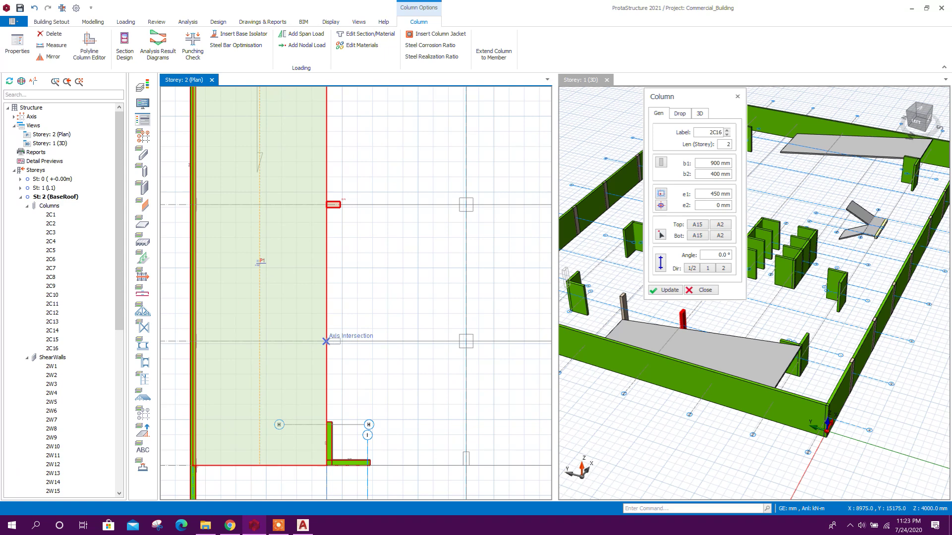
click(325, 341)
Place a 900 x 400 mm column at axis intersection A16/A10 with eccentricities e1 -450 mm and e2 -200 mm.
scroll(347, 312, down, 5)
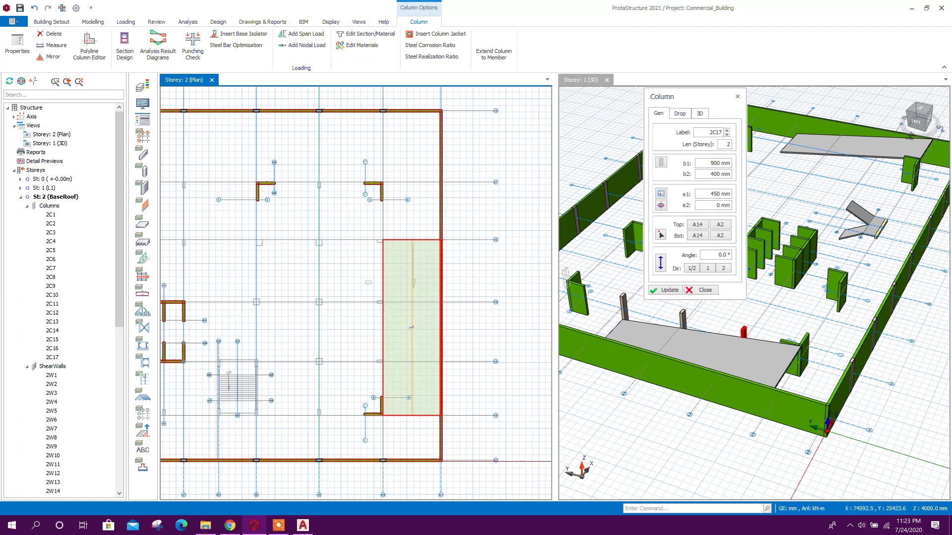
scroll(376, 247, up, 3)
click(661, 206)
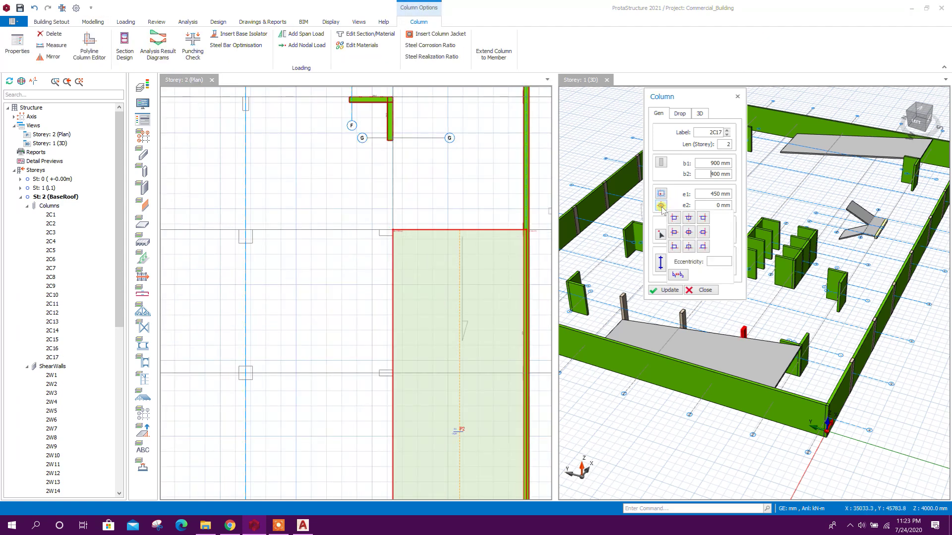
click(703, 218)
scroll(380, 252, up, 2)
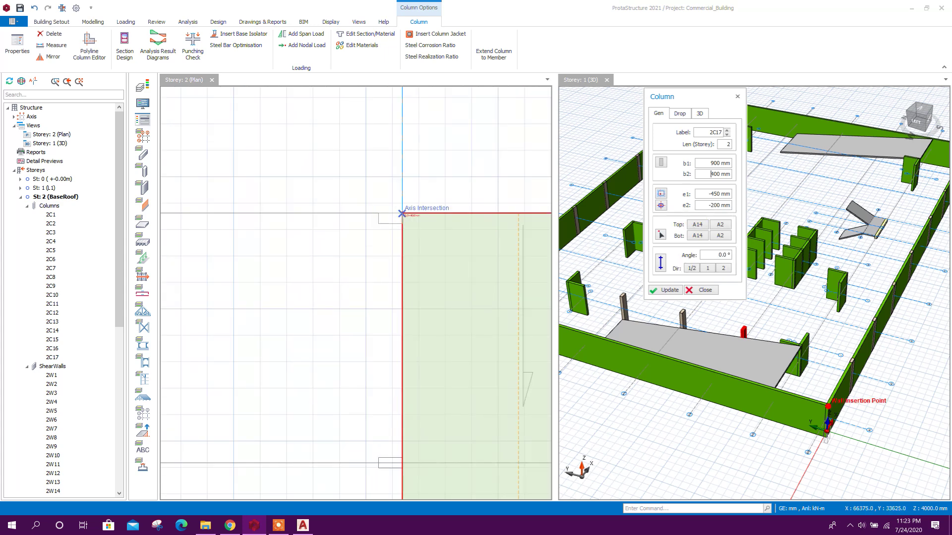
click(402, 213)
Place 900 x 400 mm columns at A15/A10 and A14/A10 with eccentricities e1 -450 mm and e2 0 mm.
scroll(378, 264, down, 1)
scroll(382, 249, down, 2)
middle_drag(401, 334, 395, 237)
click(662, 207)
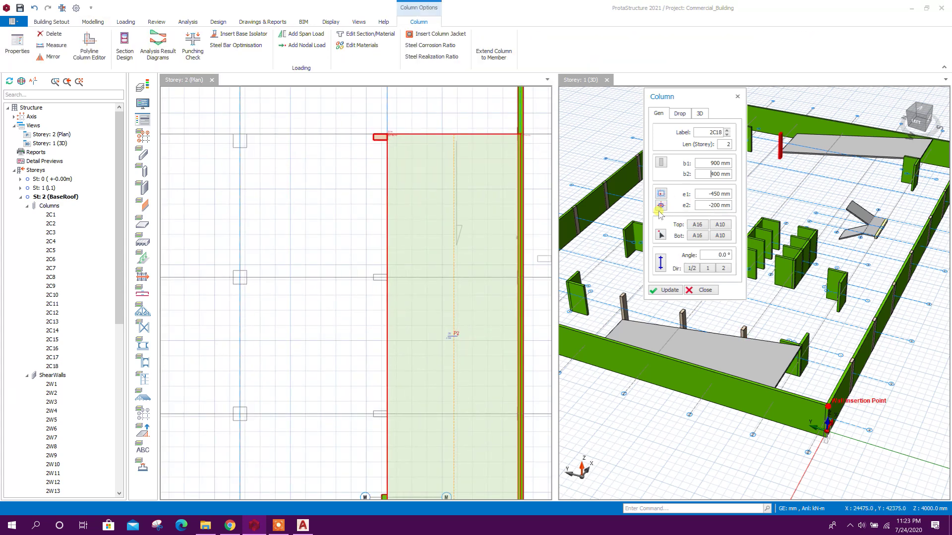
click(703, 232)
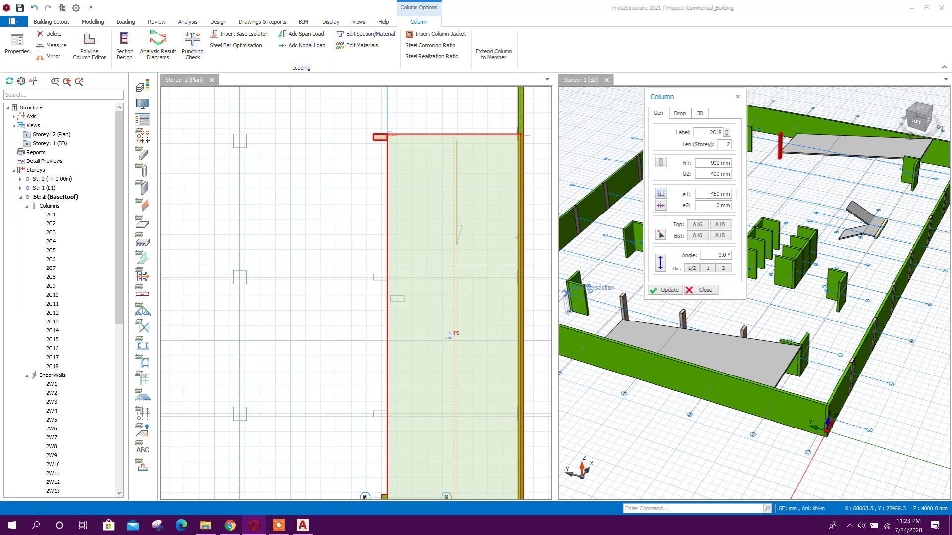
click(387, 277)
middle_drag(385, 357, 397, 402)
click(395, 318)
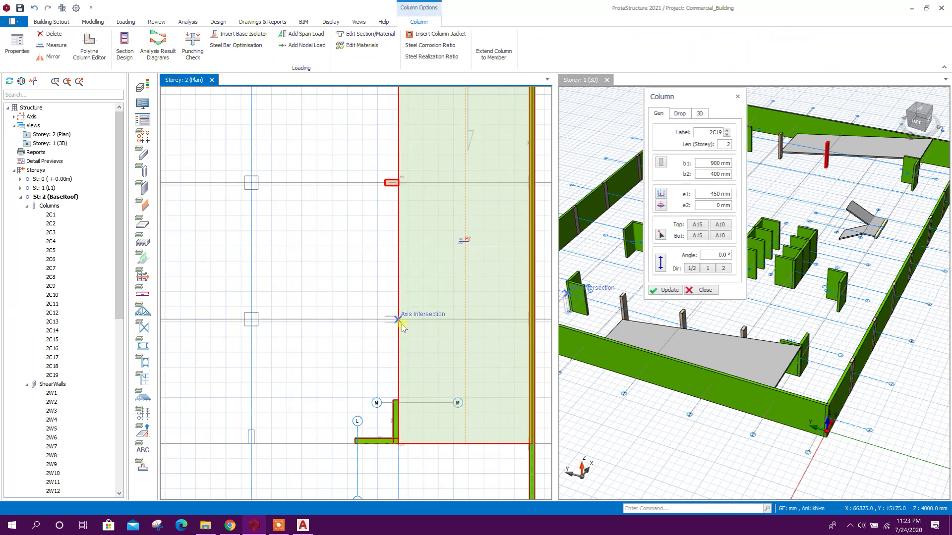
Place a two-storey 400 x 900 mm column at axis intersection A13/A3 with eccentricities e1 0 mm and e2 450 mm.
scroll(395, 322, down, 3)
scroll(356, 293, down, 3)
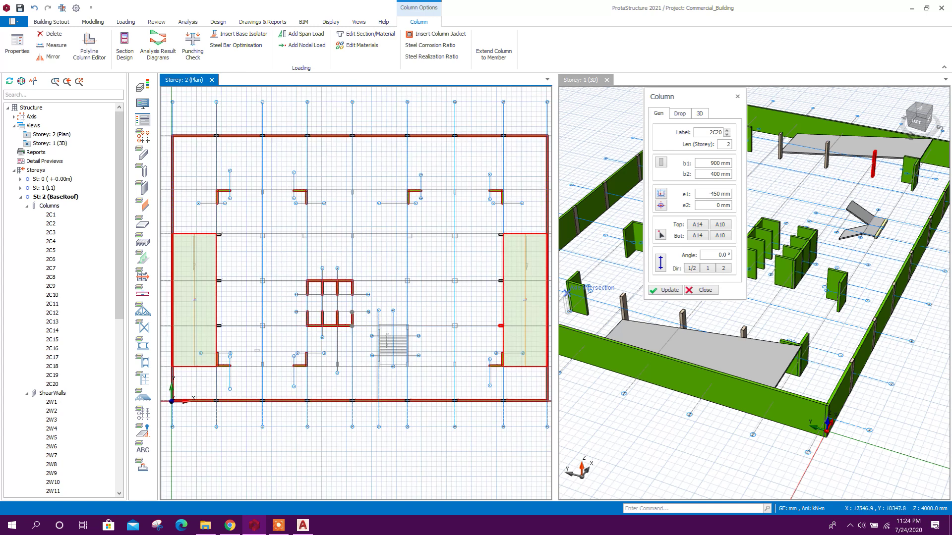
scroll(226, 382, up, 4)
key(Escape)
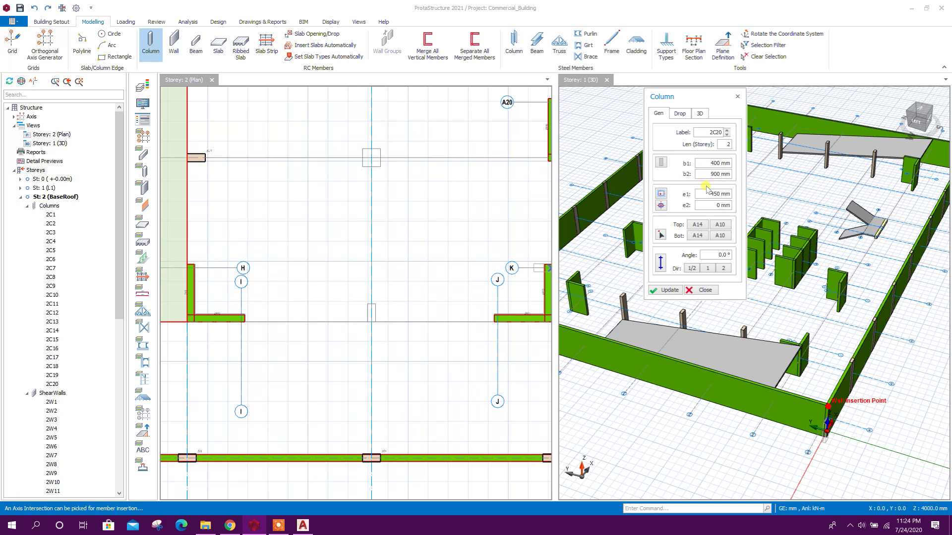
click(662, 209)
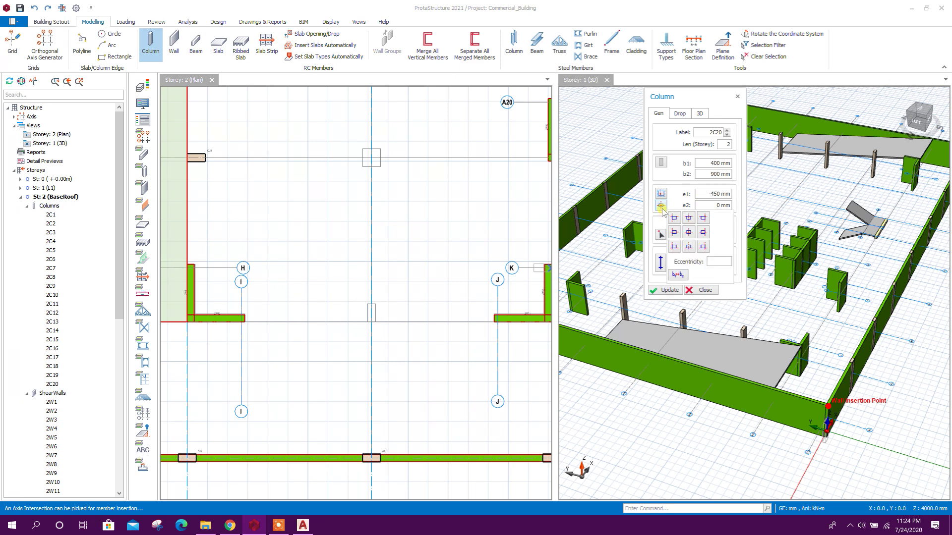
click(689, 247)
click(371, 322)
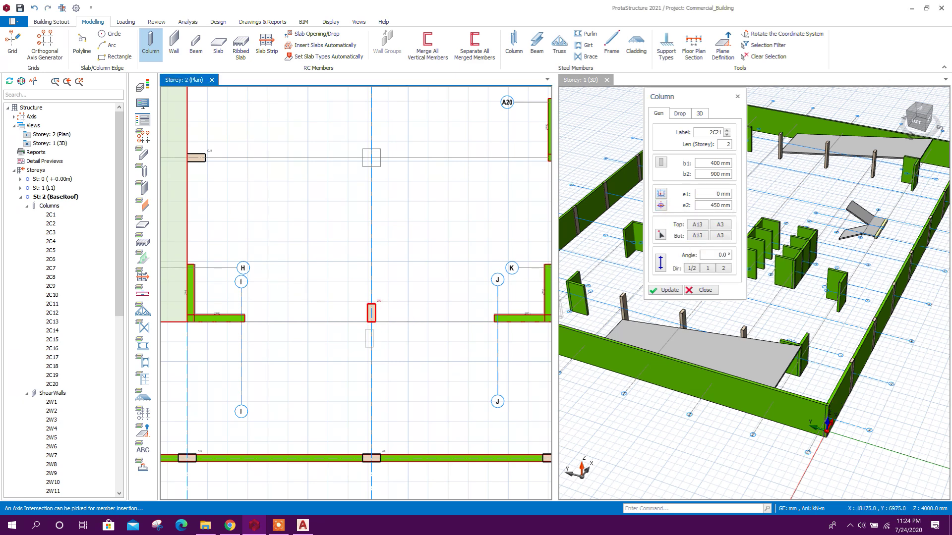
Place matching 400 x 900 mm columns along axis A13 at axes A21, A8, A9 and A6.
scroll(347, 328, down, 4)
scroll(427, 337, up, 2)
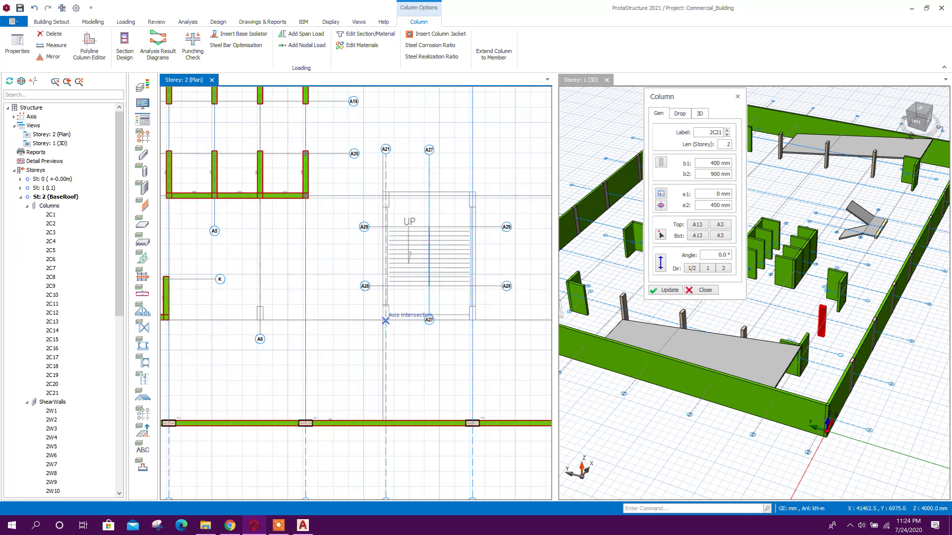
click(386, 321)
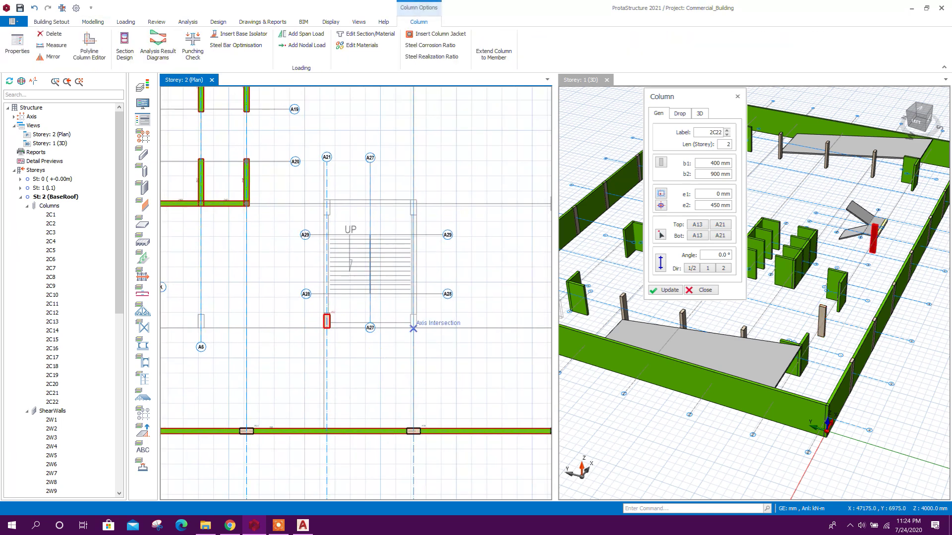
click(413, 328)
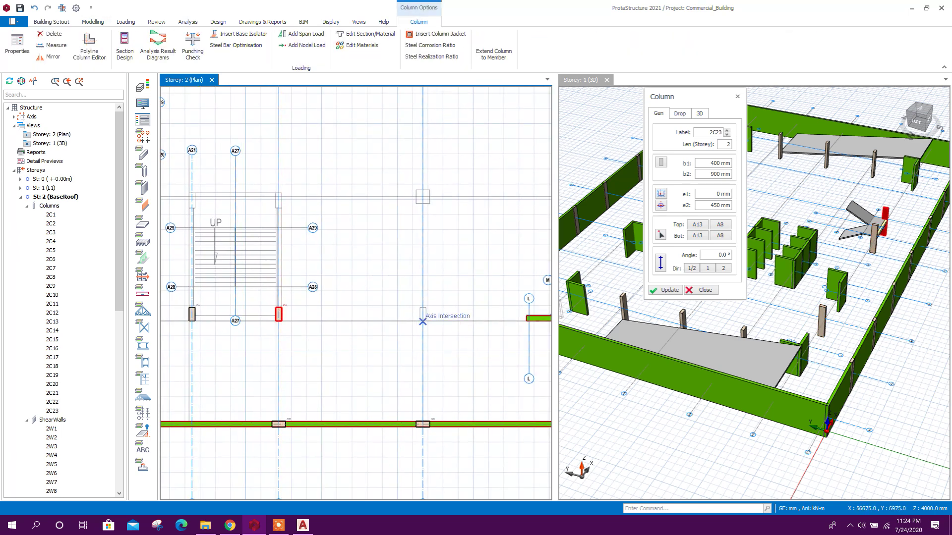
click(422, 322)
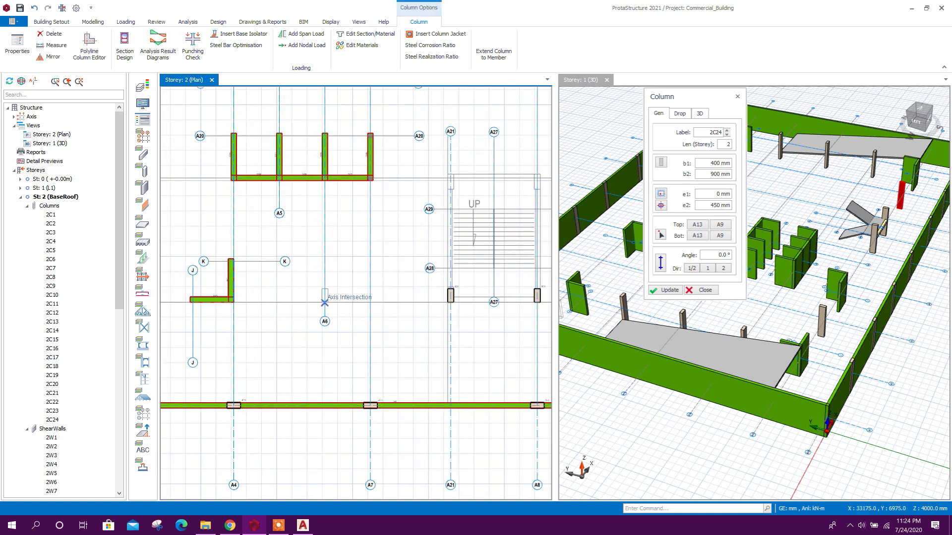
click(325, 303)
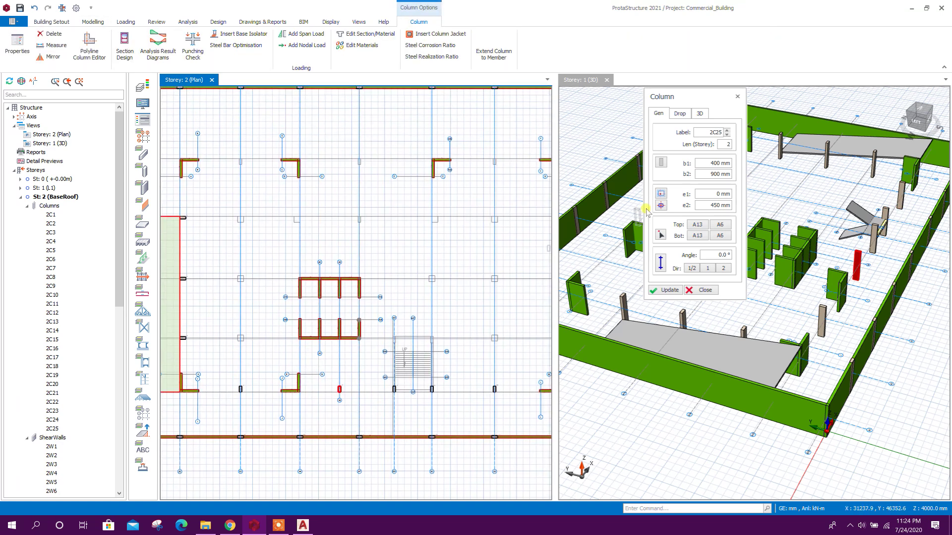
Place a 400 x 900 mm column at axis intersection A16/A7 with eccentricities e1 0 mm and e2 -450 mm.
click(662, 206)
click(689, 219)
scroll(358, 217, up, 3)
click(364, 213)
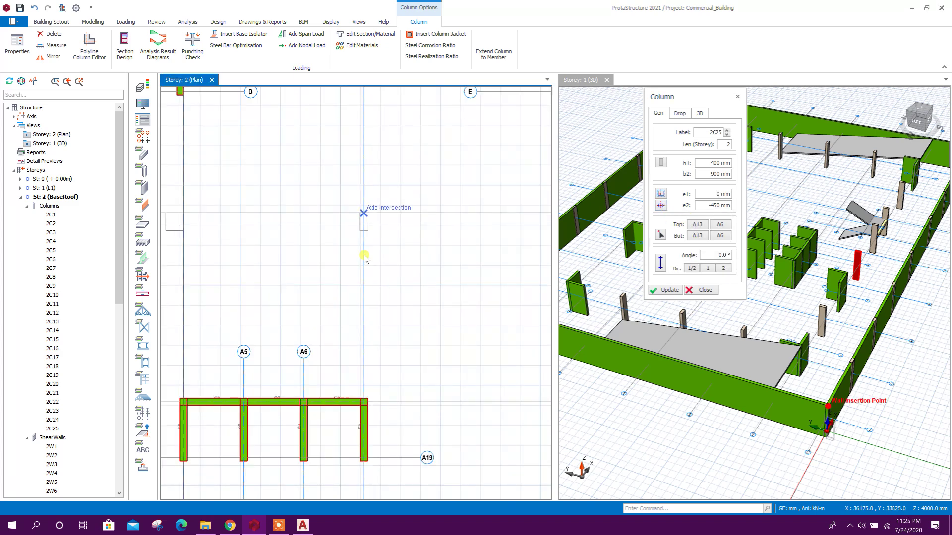
Place matching 400 x 900 mm columns along axis A17 at axes A7, A9 and A3.
scroll(362, 268, down, 3)
scroll(364, 148, up, 2)
click(357, 200)
scroll(357, 200, down, 4)
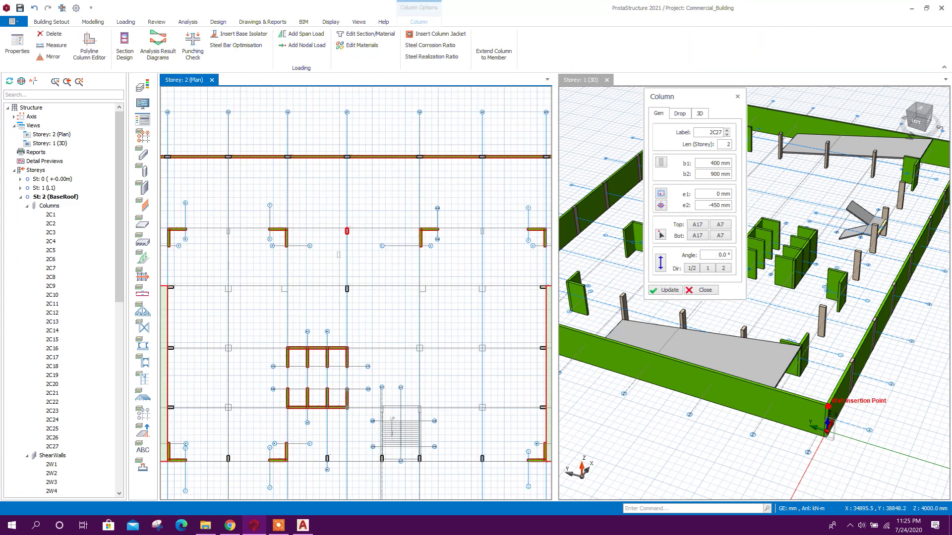
scroll(447, 225, up, 2)
click(447, 221)
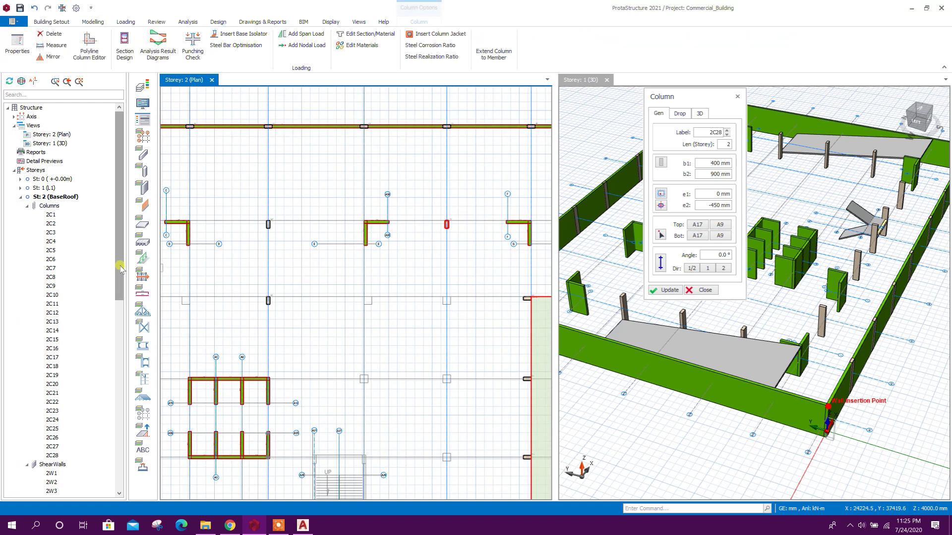
scroll(256, 258, down, 3)
scroll(293, 250, up, 3)
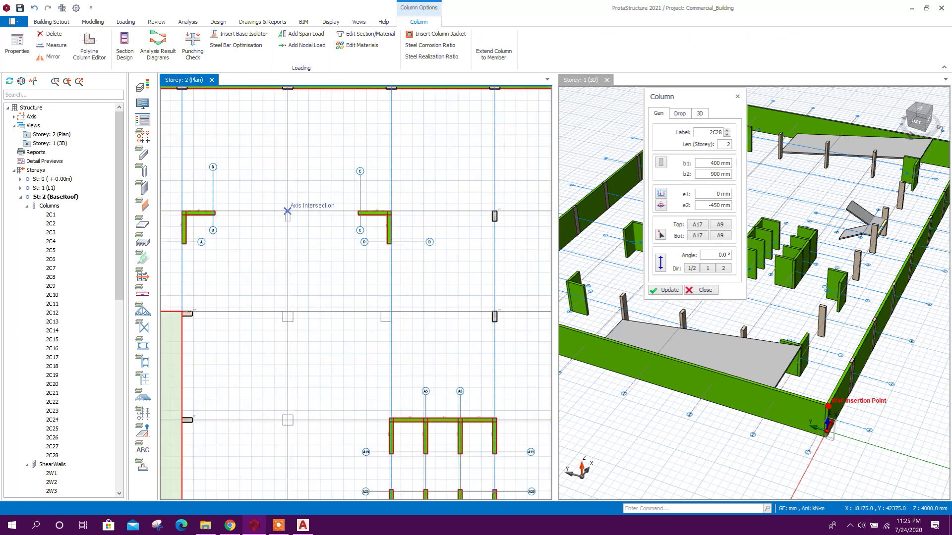
click(288, 212)
scroll(312, 255, down, 3)
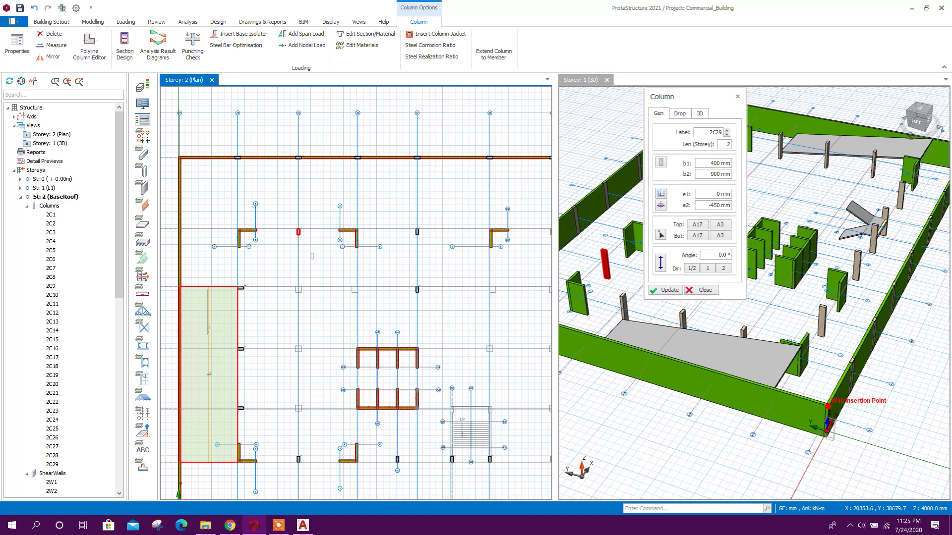
scroll(271, 246, down, 2)
scroll(447, 428, up, 2)
middle_drag(448, 427, 388, 392)
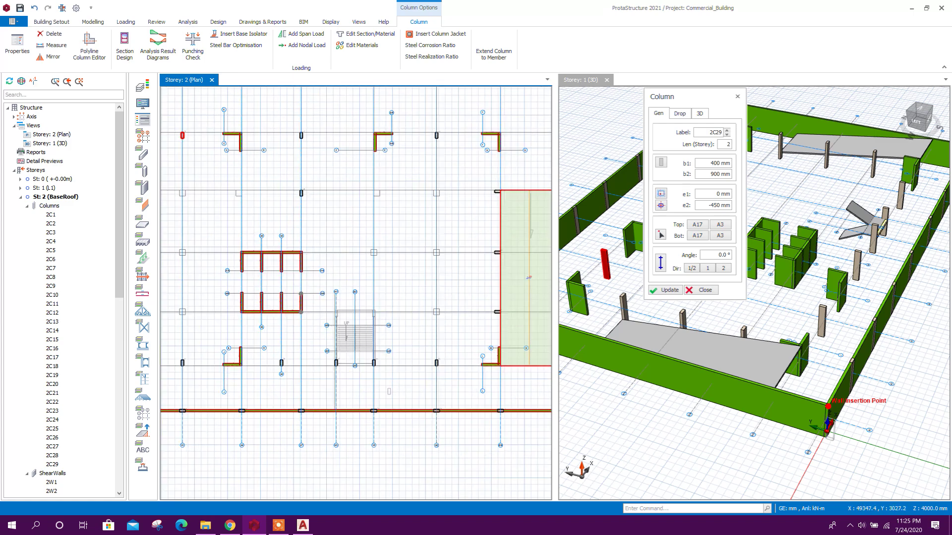
scroll(421, 307, up, 2)
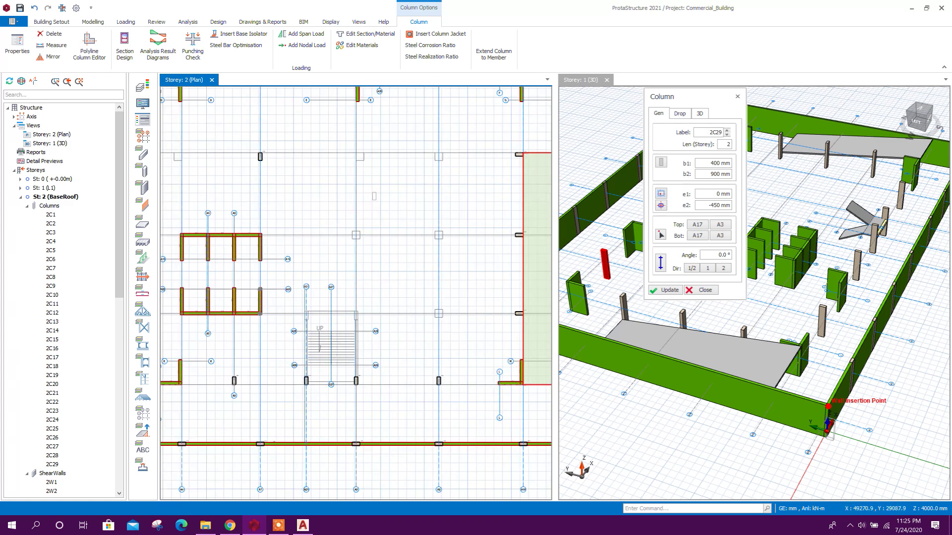
middle_drag(374, 196, 474, 232)
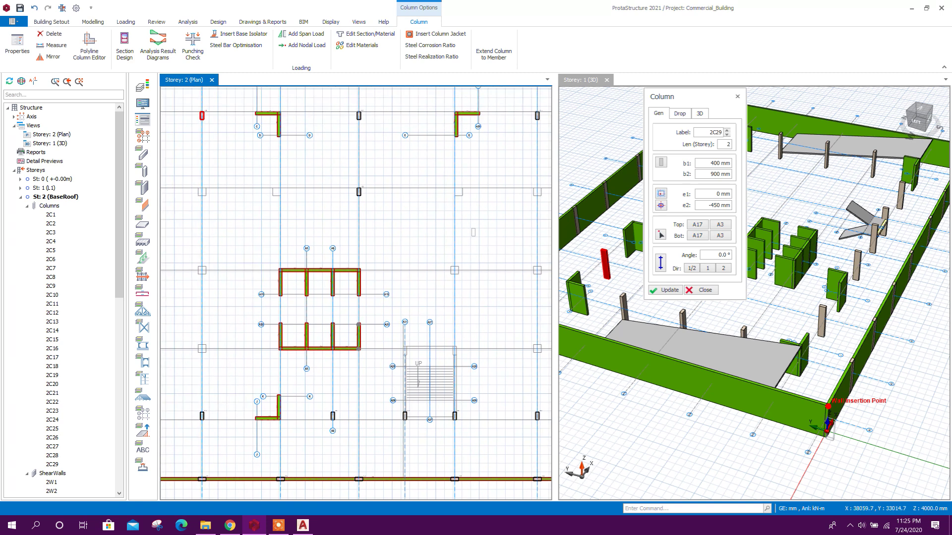
Place two-storey 900 x 900 mm columns with e1 0 mm and e2 -450 mm at axis intersections A16/A9 and A16/A3.
click(712, 164)
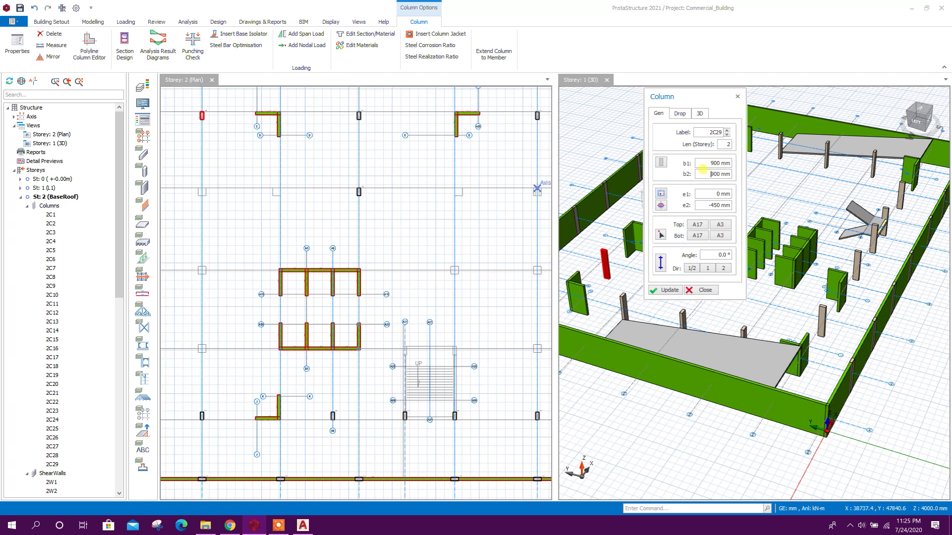
middle_drag(501, 231, 470, 234)
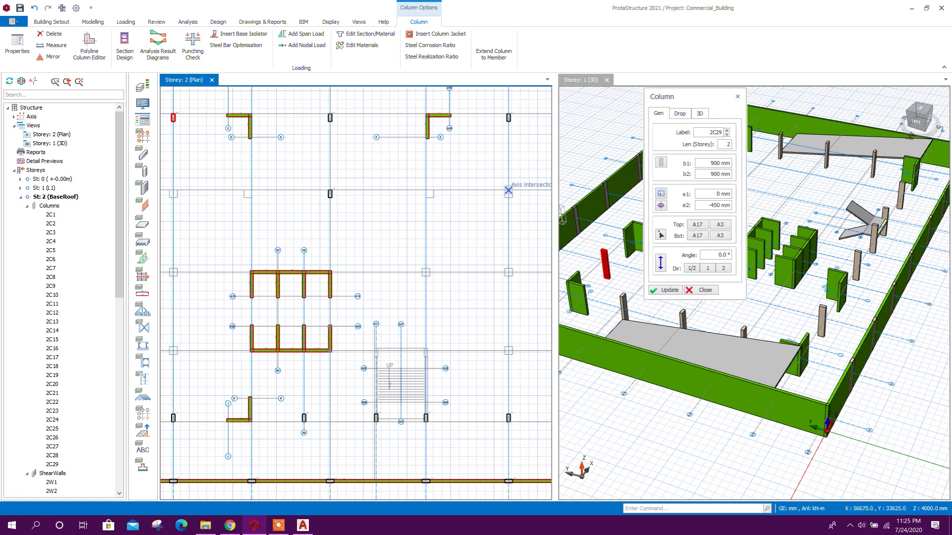
click(490, 213)
middle_drag(181, 198, 263, 207)
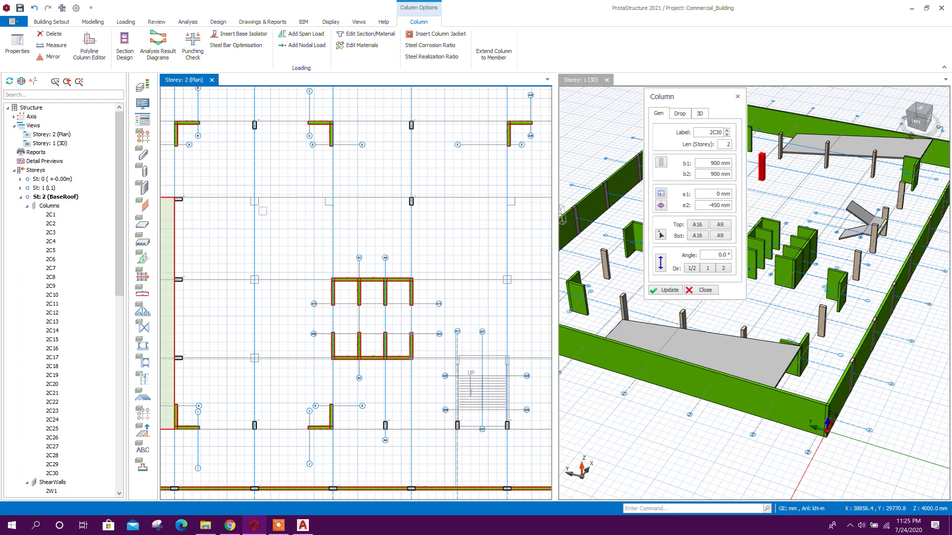
scroll(264, 208, up, 3)
click(252, 194)
scroll(266, 208, down, 3)
middle_drag(266, 284, 288, 222)
scroll(270, 287, down, 1)
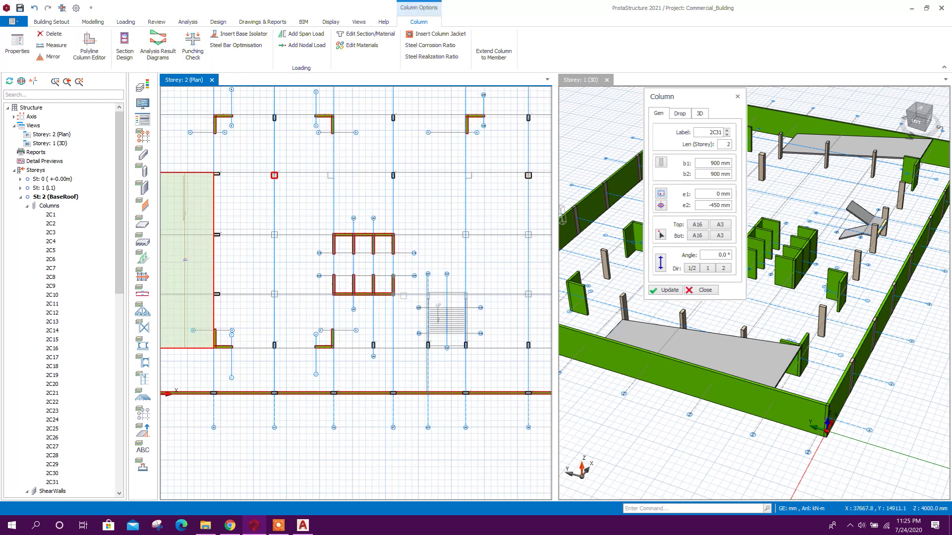
Set eccentricity e2 to 0 mm and place a 900 x 900 mm column at axis intersection A15/A3.
middle_drag(270, 286, 230, 298)
click(663, 205)
click(688, 233)
scroll(242, 214, up, 1)
click(241, 214)
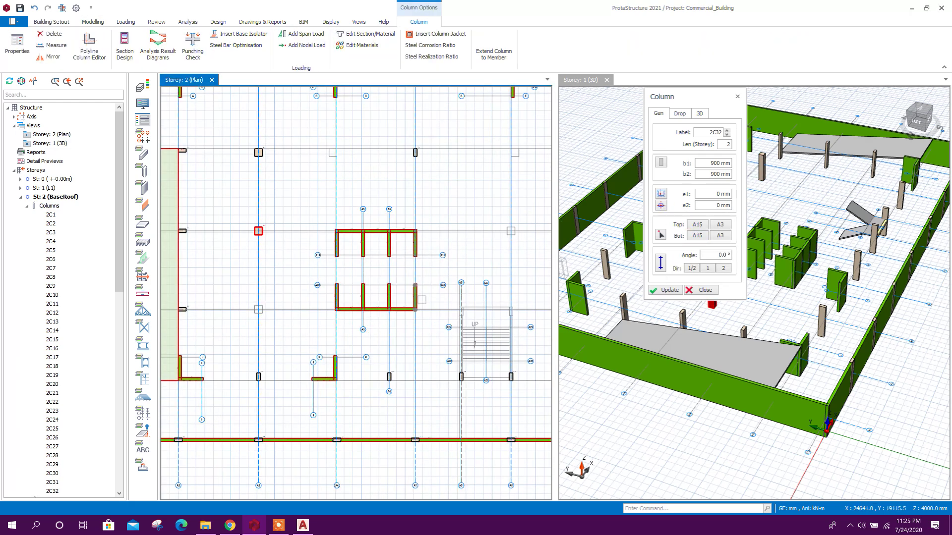
Place matching centred 900 x 900 mm columns at axis intersections A15/A8, A15/A9 and A14/A9.
scroll(405, 293, down, 1)
middle_drag(406, 293, 275, 286)
click(349, 221)
click(419, 240)
middle_drag(400, 274, 450, 263)
click(433, 259)
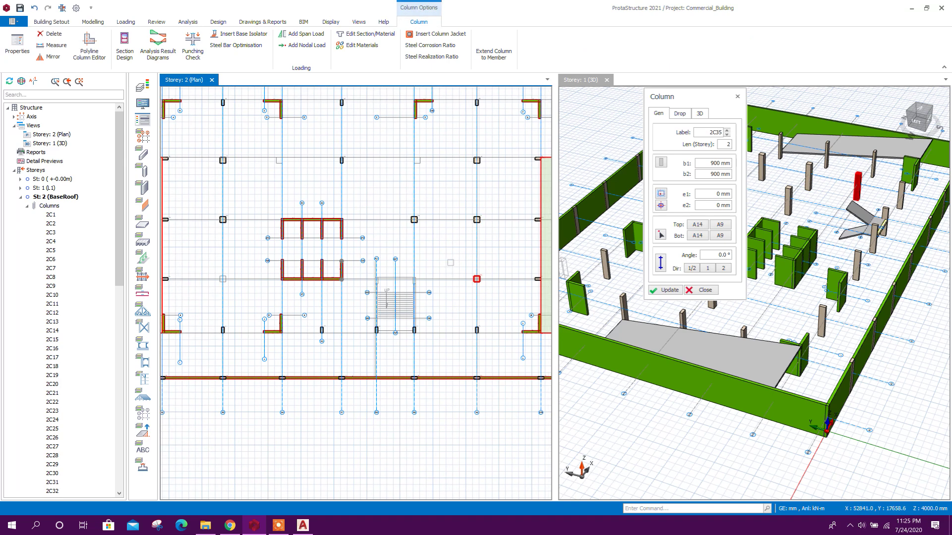
Adjust the eccentricities and place a 900 x 900 mm column at A16/A8, offset to the right of and below the axes.
click(663, 205)
click(709, 253)
middle_drag(414, 157, 420, 168)
click(420, 168)
Place a 900 x 900 mm column on axis A16 above the core's left edge, offset to the left of and below the axes.
middle_drag(293, 199, 357, 208)
click(662, 205)
click(677, 253)
scroll(426, 191, up, 1)
middle_drag(425, 187, 404, 187)
click(308, 174)
middle_drag(334, 188, 358, 149)
Place a 900 x 900 mm column at A14/A3 with e1 and e2 at 0 mm, and finish column insertion.
click(662, 205)
click(691, 233)
drag(247, 283, 278, 319)
click(704, 290)
Examine the column layout in 3D and how column 2C1 sits within the upper perimeter wall in plan.
scroll(305, 245, down, 3)
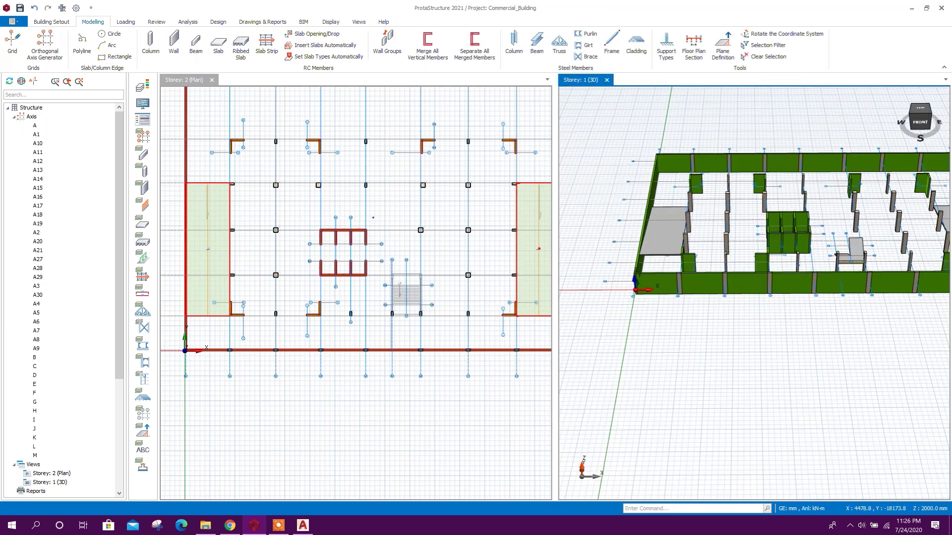
middle_drag(687, 283, 753, 331)
scroll(753, 331, up, 5)
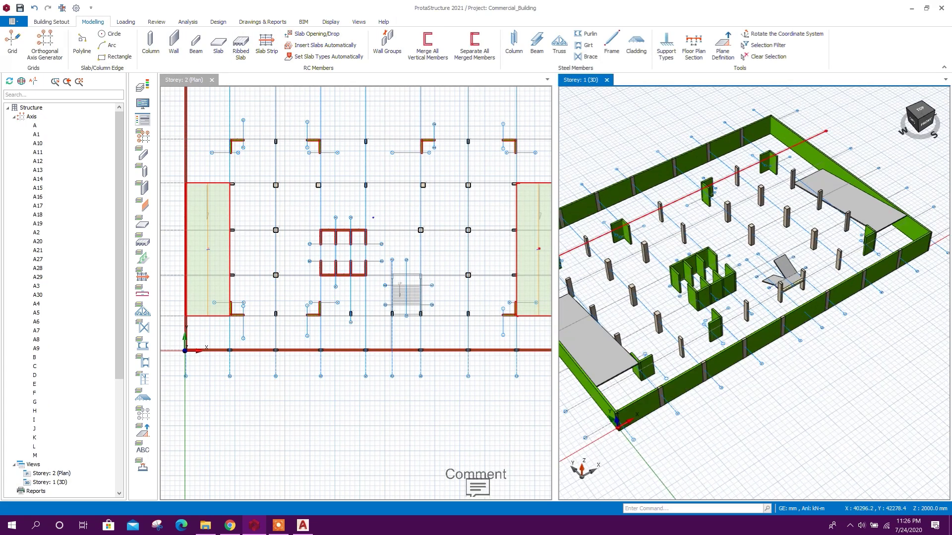
scroll(760, 202, down, 1)
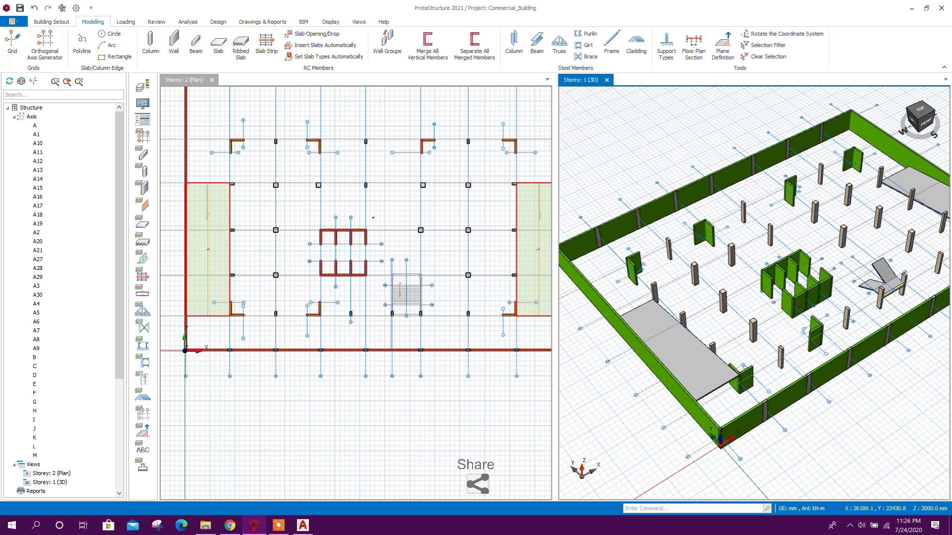
scroll(331, 233, down, 1)
middle_drag(331, 233, 325, 266)
scroll(244, 158, up, 6)
scroll(250, 157, up, 5)
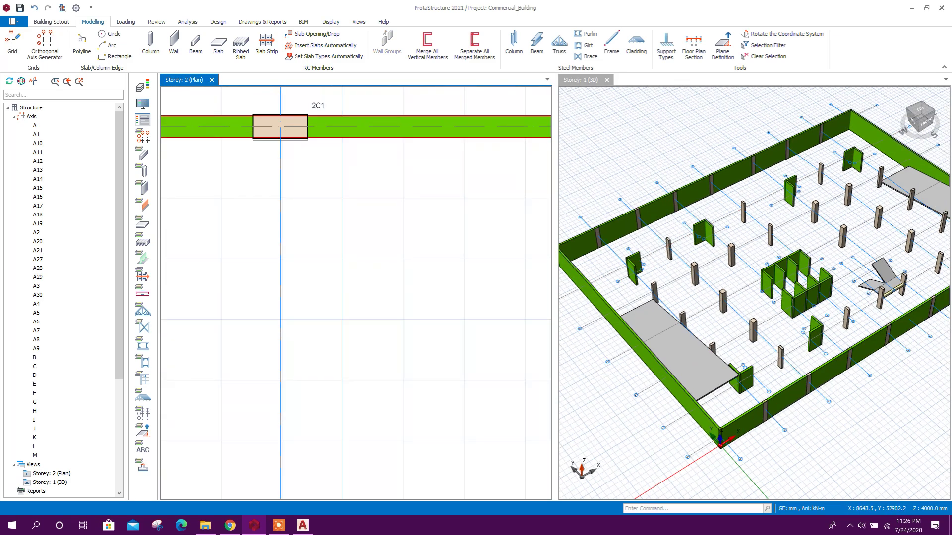
scroll(261, 152, up, 3)
scroll(251, 183, down, 4)
scroll(213, 139, up, 3)
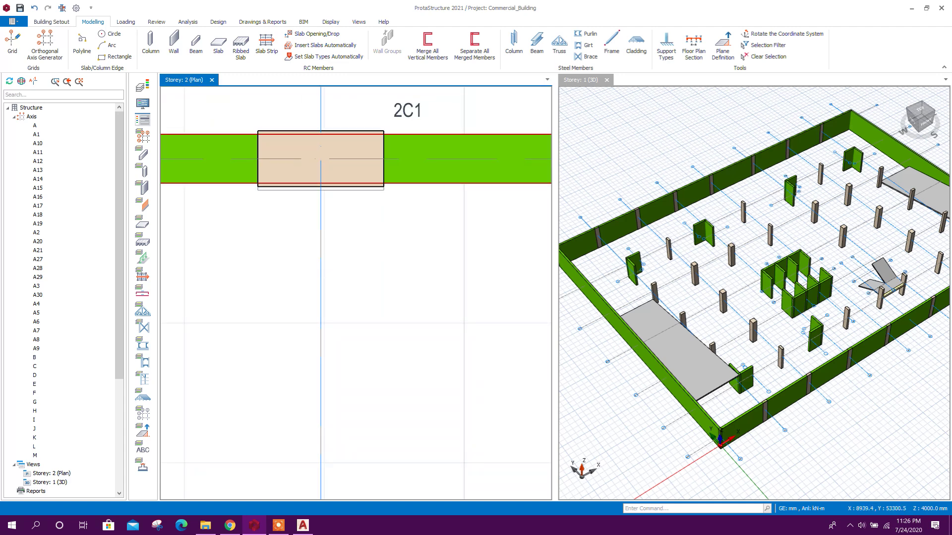
scroll(245, 161, down, 10)
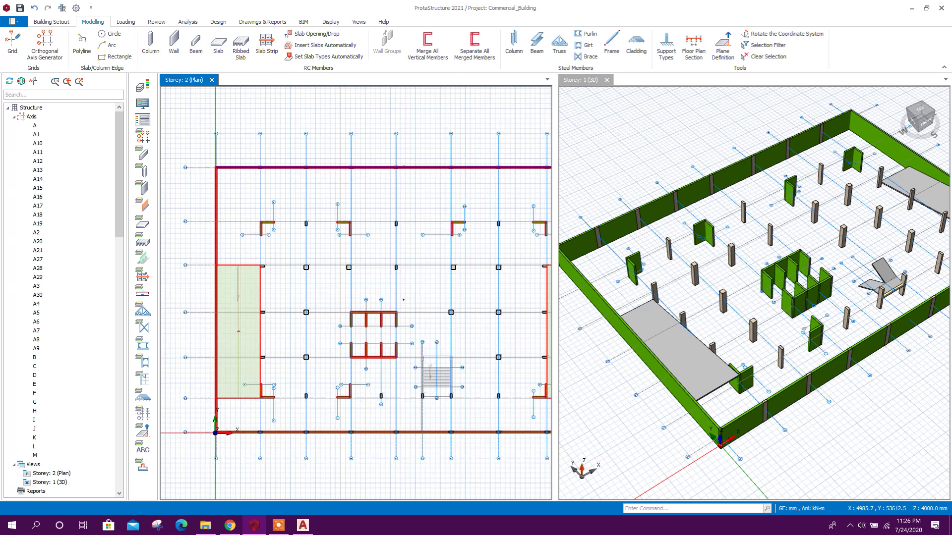
Select the columns along the upper perimeter wall on axis A18 and nudge them slightly down to align with the wall's outer face.
drag(256, 165, 491, 180)
scroll(282, 179, up, 4)
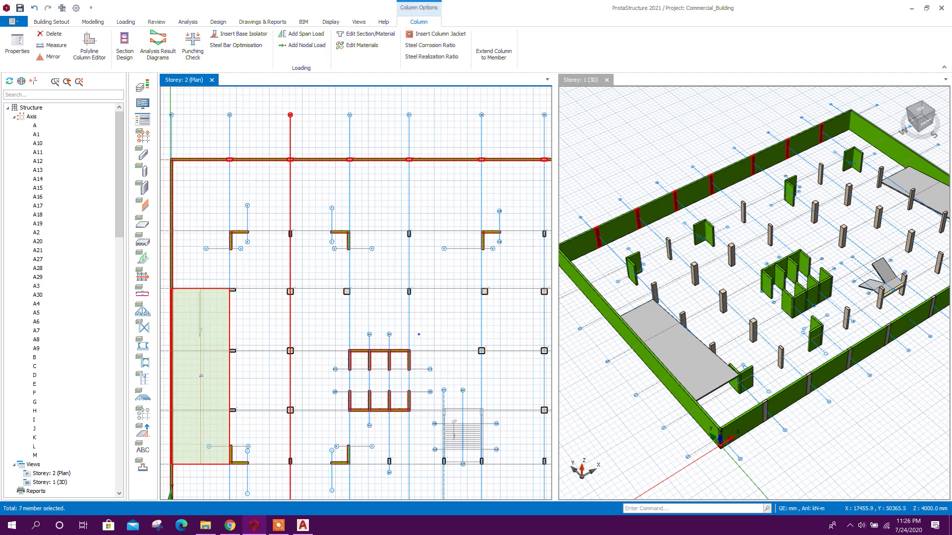
scroll(214, 152, up, 8)
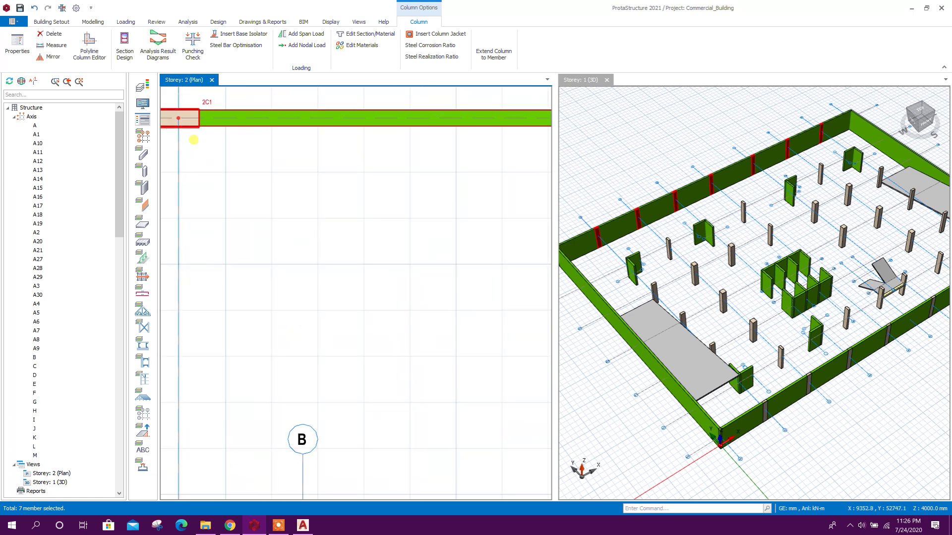
key(Down)
key(Down)
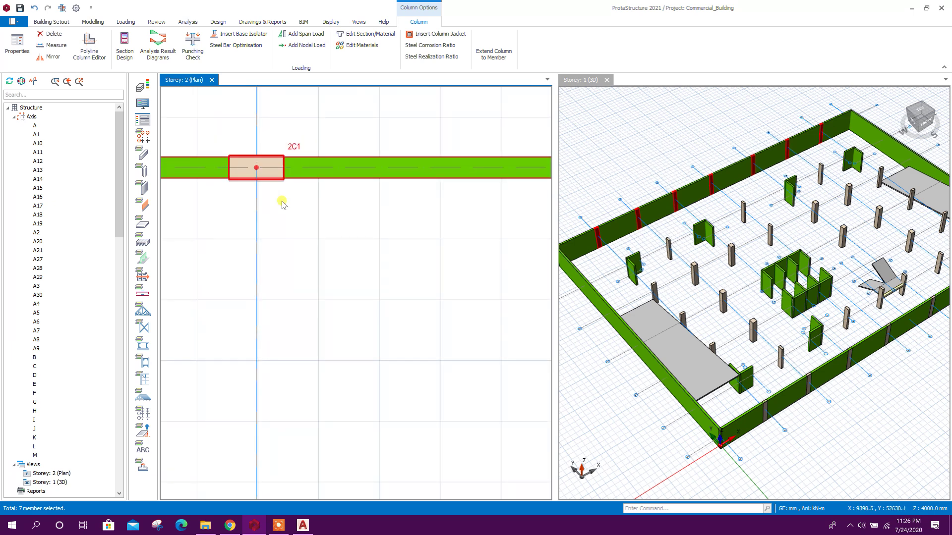
scroll(282, 238, down, 8)
middle_drag(471, 237, 303, 237)
scroll(409, 234, up, 5)
key(Escape)
scroll(356, 293, down, 4)
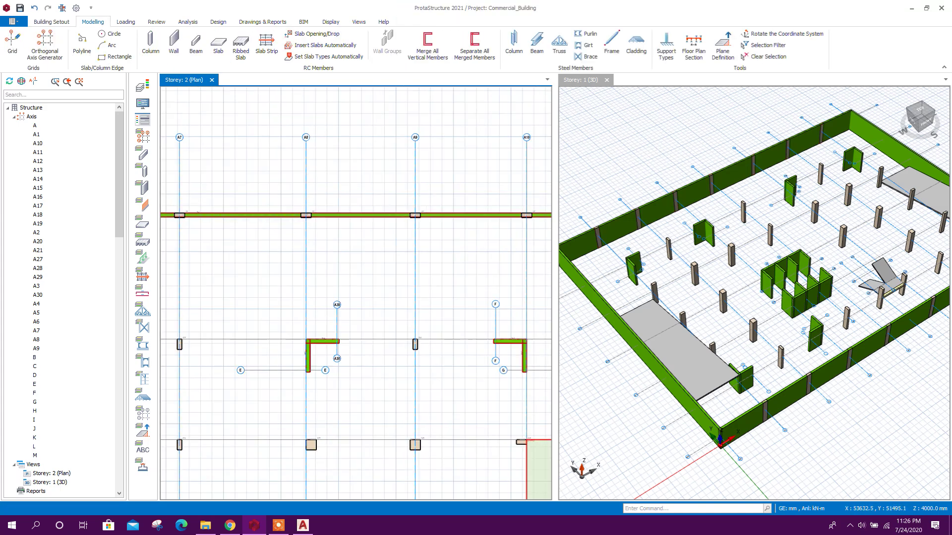
scroll(310, 221, down, 2)
Place a two-storey 400 x 900 mm column with e1 and e2 at 0 mm at corner intersection A18/A1.
middle_drag(190, 213, 300, 206)
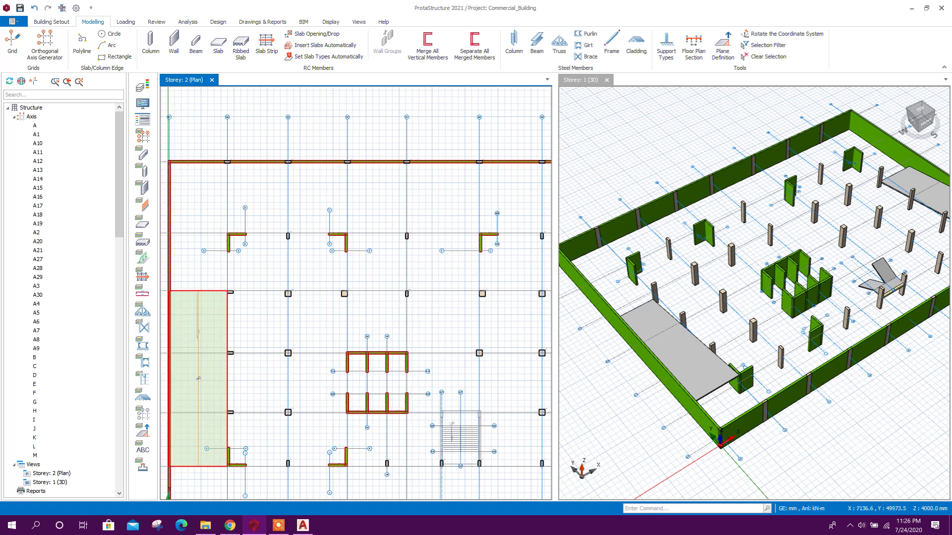
middle_drag(169, 245, 232, 199)
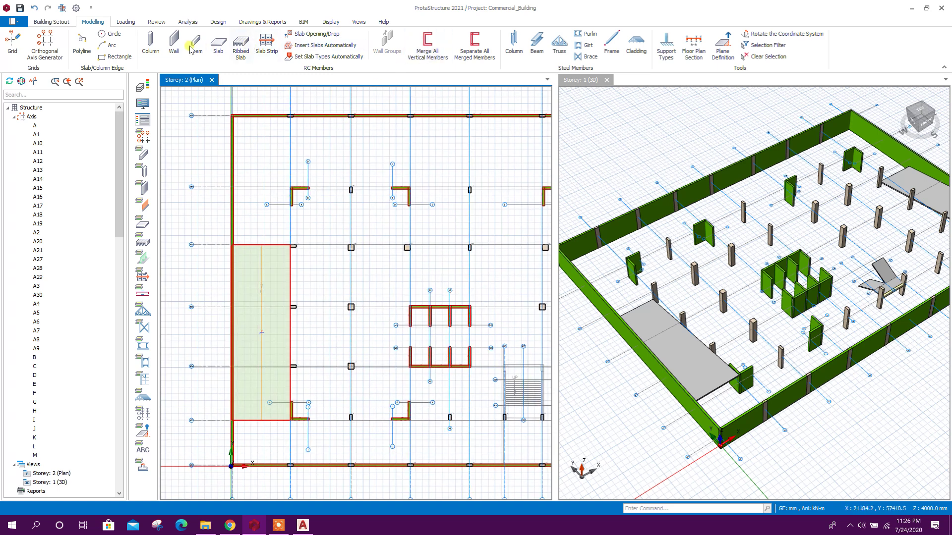
click(150, 44)
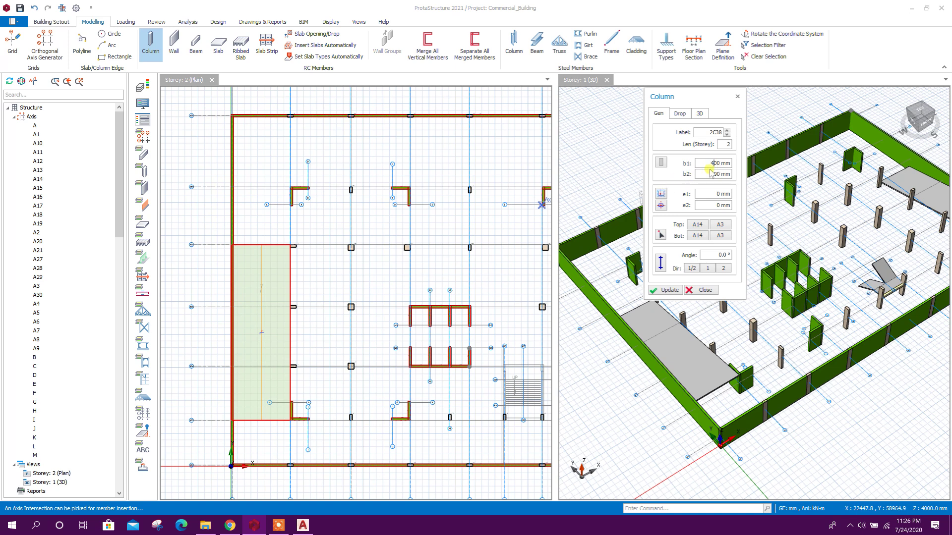
scroll(246, 205, up, 2)
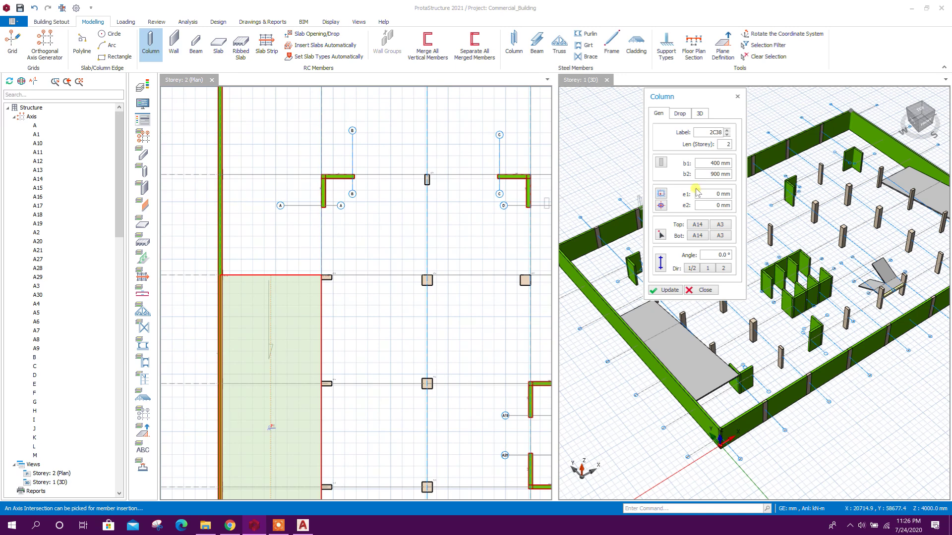
scroll(276, 188, up, 1)
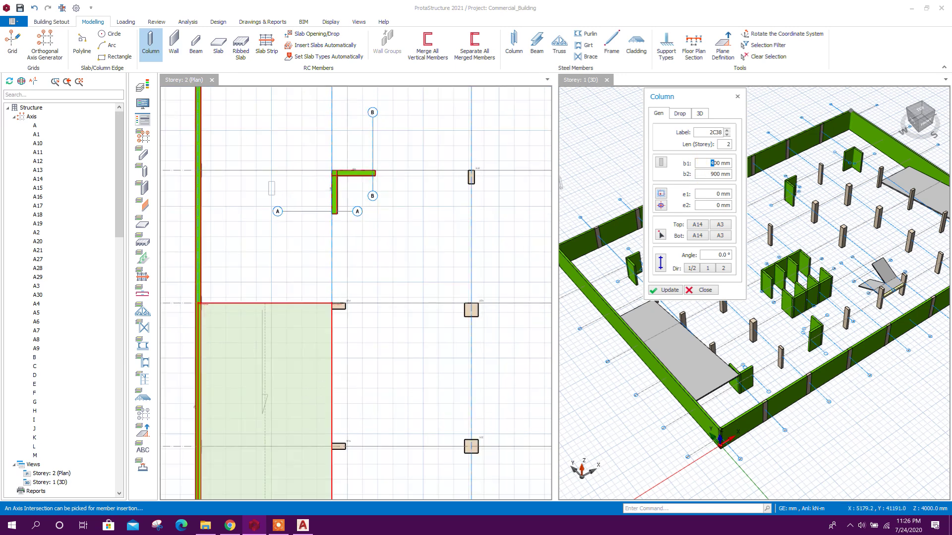
scroll(251, 181, down, 1)
middle_drag(241, 173, 299, 317)
scroll(296, 253, up, 3)
scroll(290, 149, up, 3)
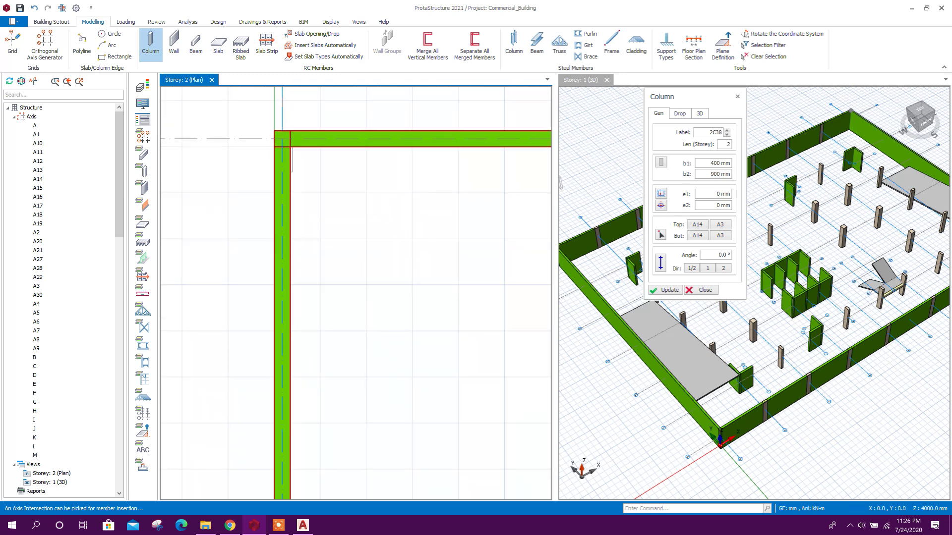
click(282, 139)
scroll(290, 170, down, 3)
middle_drag(301, 324, 311, 201)
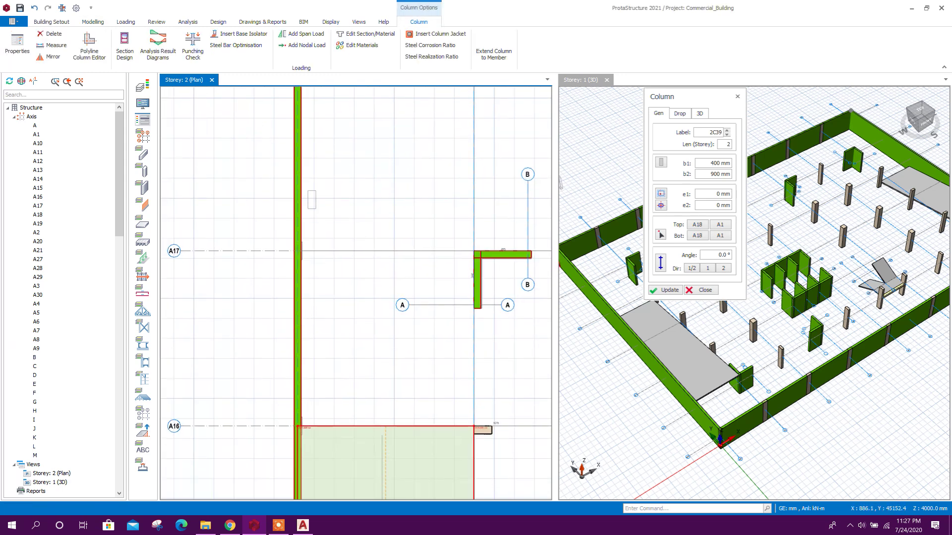
Place matching 400 x 900 mm columns along axis A1 at A17, A16, A15, A14, A13 and the lower corner.
click(297, 252)
scroll(298, 251, down, 2)
scroll(322, 209, up, 2)
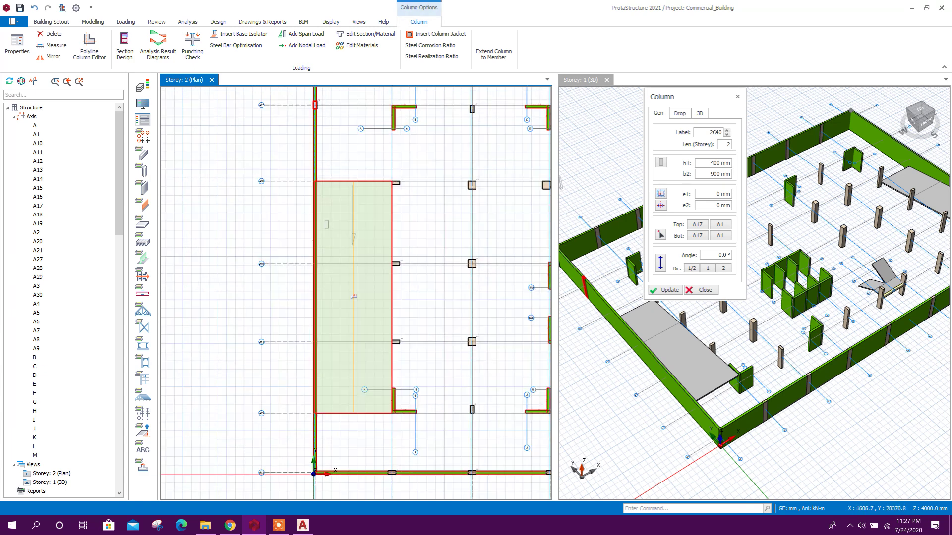
click(313, 170)
middle_drag(328, 304, 341, 242)
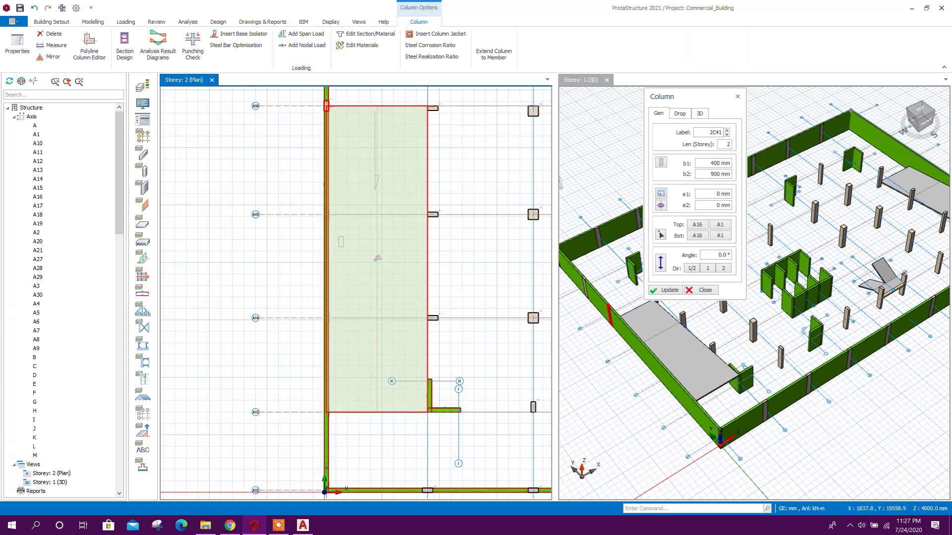
click(326, 215)
middle_drag(330, 489, 330, 440)
click(330, 269)
click(330, 363)
click(330, 442)
Place matching 400 x 900 mm columns along axis A11 from the lower corner through A13, A14, A15, A16 and A17 to A18.
scroll(337, 347, down, 5)
scroll(468, 367, up, 3)
click(469, 371)
click(468, 326)
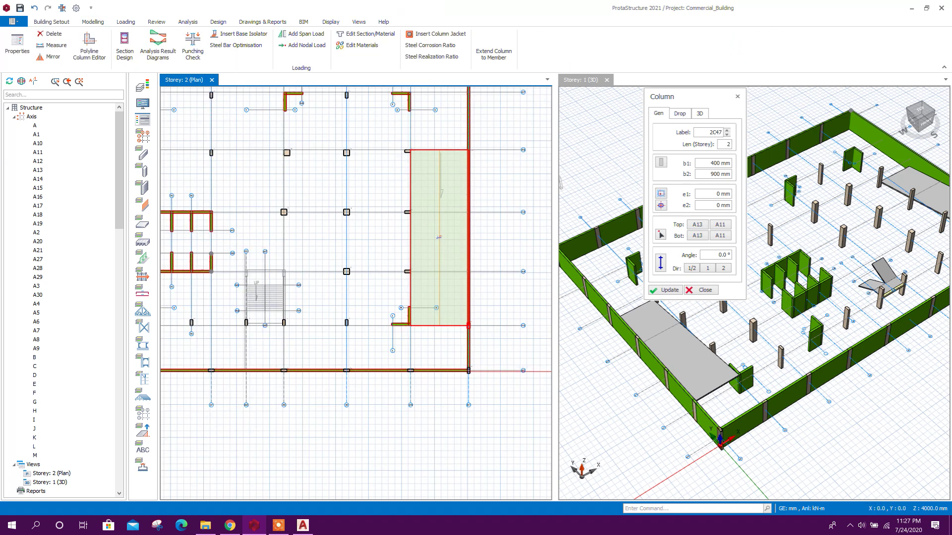
click(468, 272)
click(469, 213)
click(469, 150)
middle_drag(469, 150, 460, 224)
click(459, 166)
middle_drag(460, 97, 464, 172)
click(463, 172)
key(Escape)
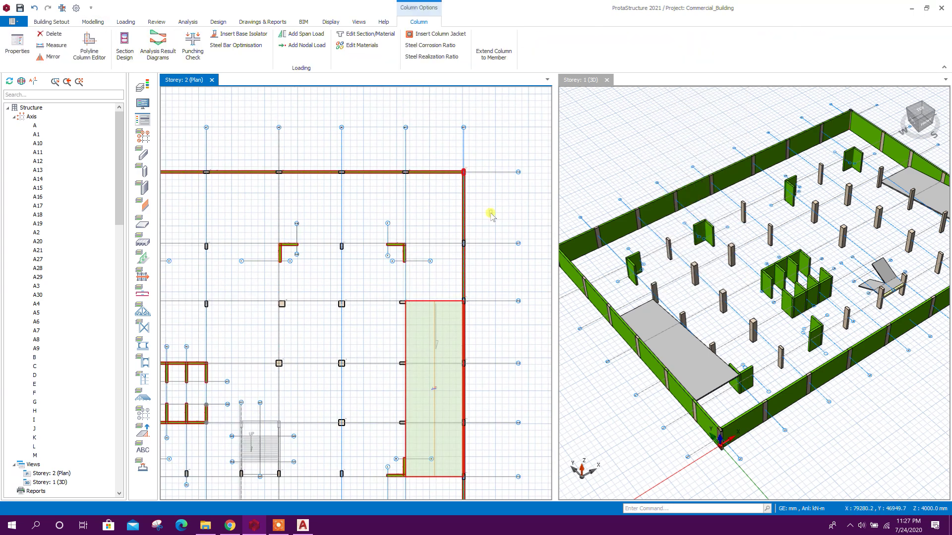
Nudge the upper corner columns on axis A18 down until their ends are flush with the perimeter wall's outer face.
scroll(490, 193, down, 3)
scroll(273, 182, up, 4)
drag(246, 157, 299, 199)
scroll(254, 197, down, 3)
middle_drag(418, 204, 245, 226)
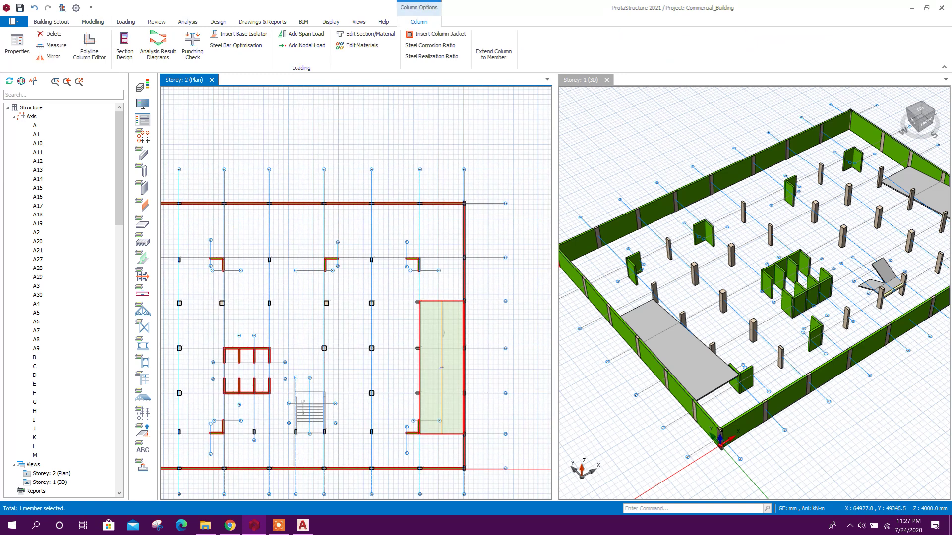
scroll(456, 198, up, 3)
scroll(449, 229, up, 3)
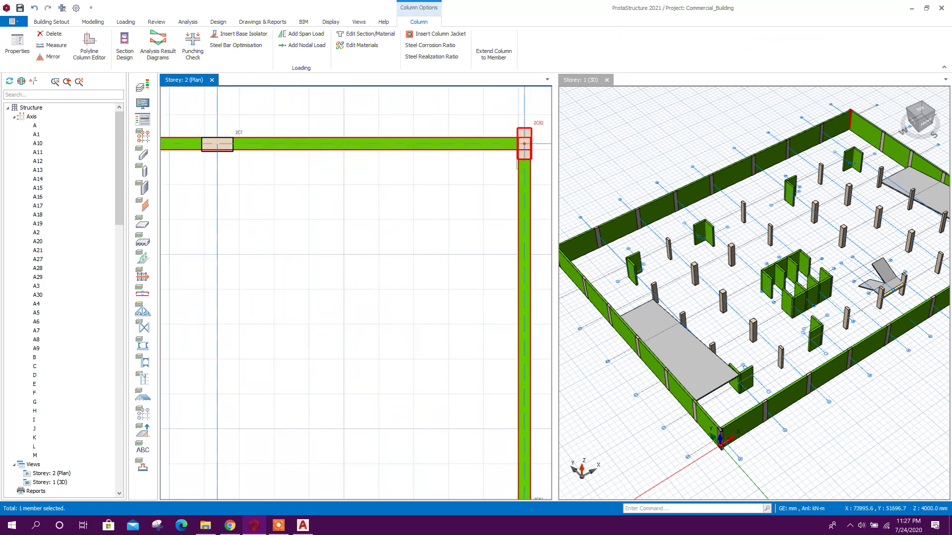
key(Down)
key(Down)
key(Down)
key(Down)
key(Down)
key(Down)
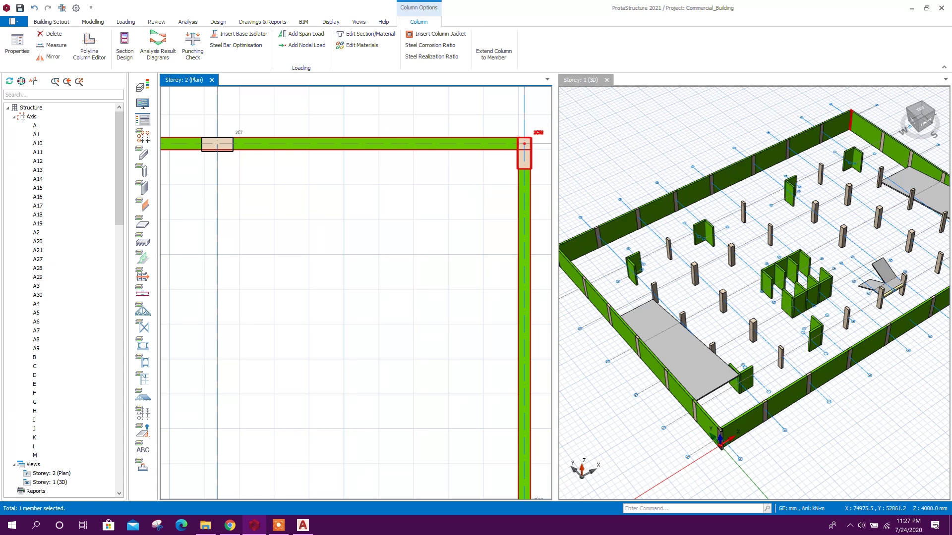
scroll(356, 293, up, 2)
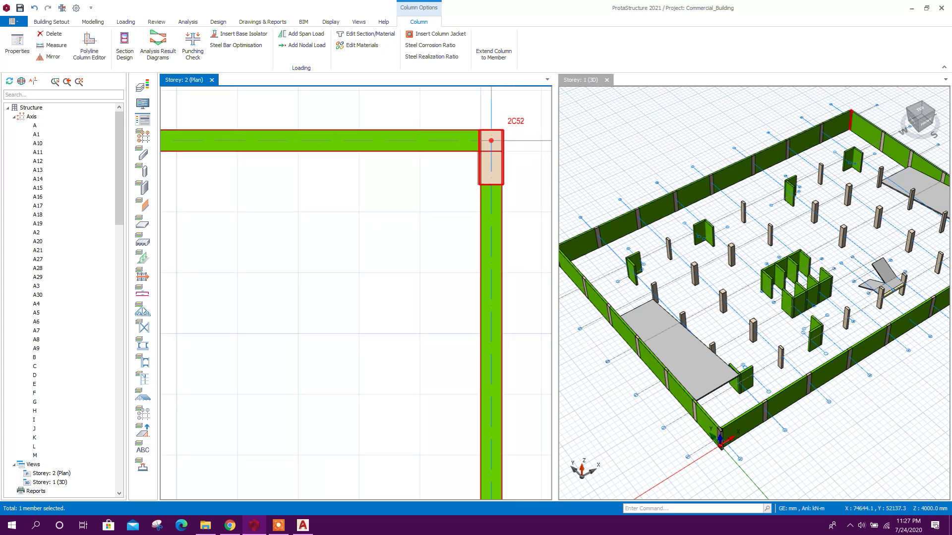
key(Escape)
Nudge the lower corner columns up until their ends are flush with the lower perimeter wall's outer face.
scroll(453, 201, down, 8)
middle_drag(271, 365, 365, 336)
scroll(364, 336, up, 2)
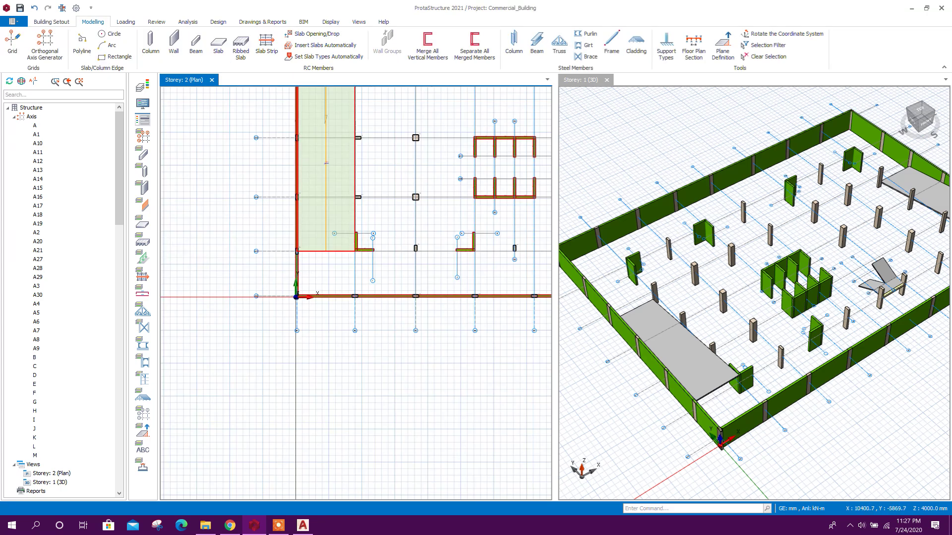
scroll(362, 335, up, 2)
drag(228, 257, 279, 286)
scroll(241, 285, down, 3)
middle_drag(407, 316, 227, 319)
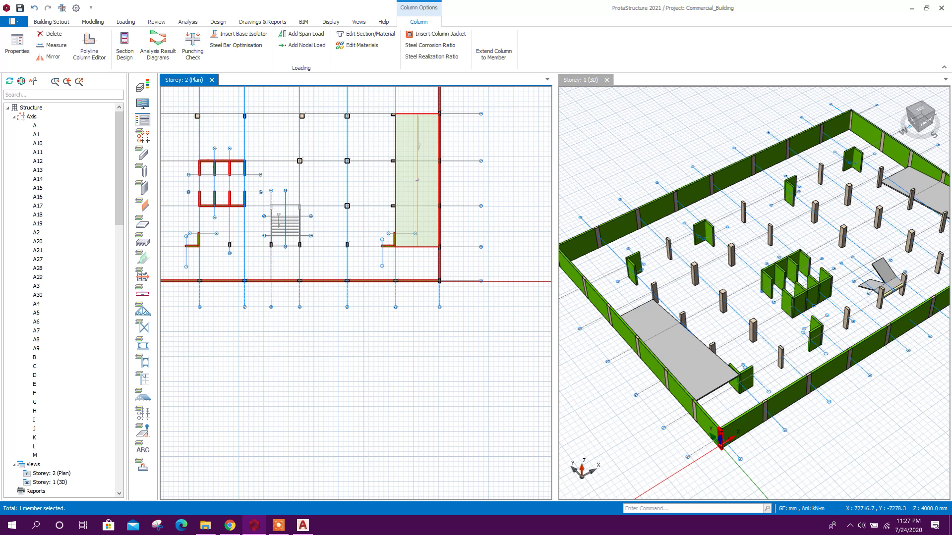
scroll(438, 296, up, 2)
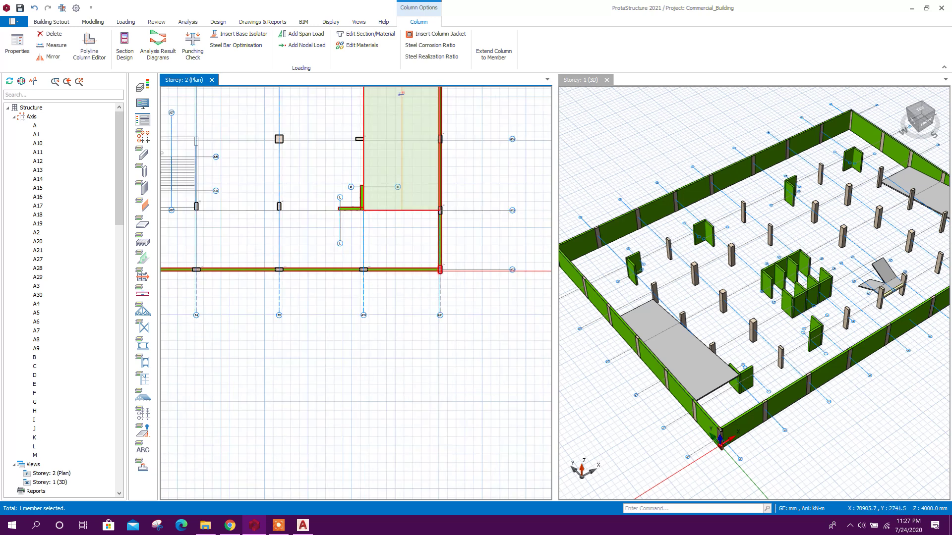
scroll(440, 269, up, 5)
key(Up)
key(Up)
key(Up)
key(Up)
key(Up)
key(Up)
key(Up)
key(Up)
key(Up)
key(Up)
key(Up)
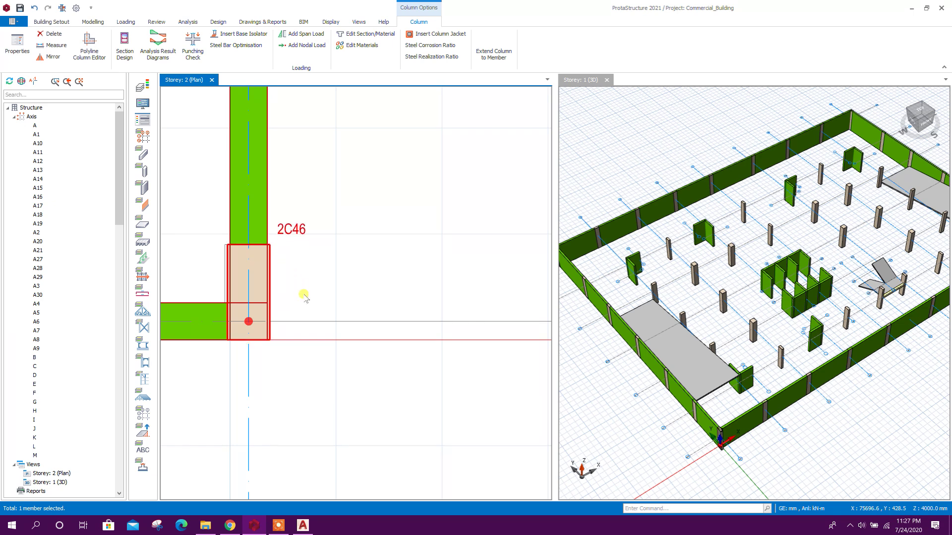
Nudge all columns on axis A11 inward, leaving the wall unselected, until their outer faces are flush with the perimeter wall's outer face.
scroll(304, 297, down, 8)
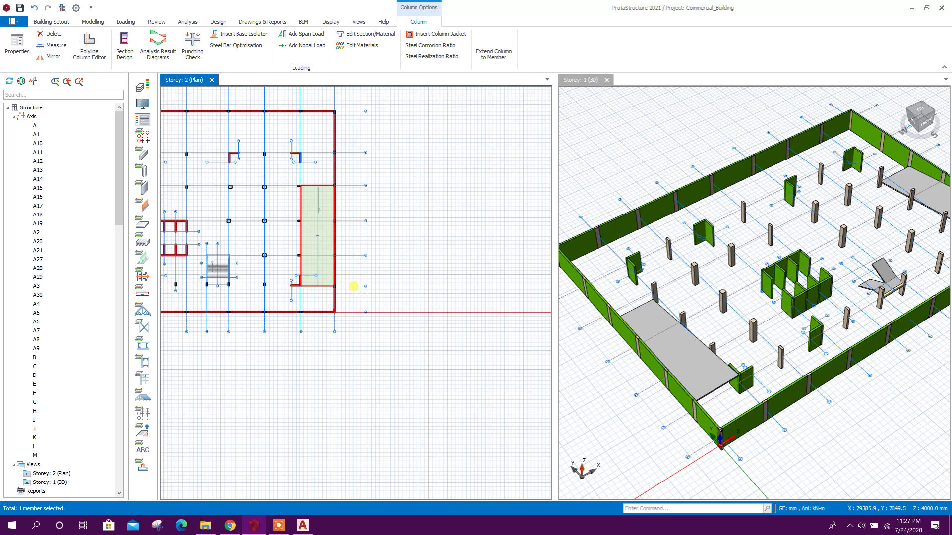
key(Escape)
scroll(380, 168, up, 4)
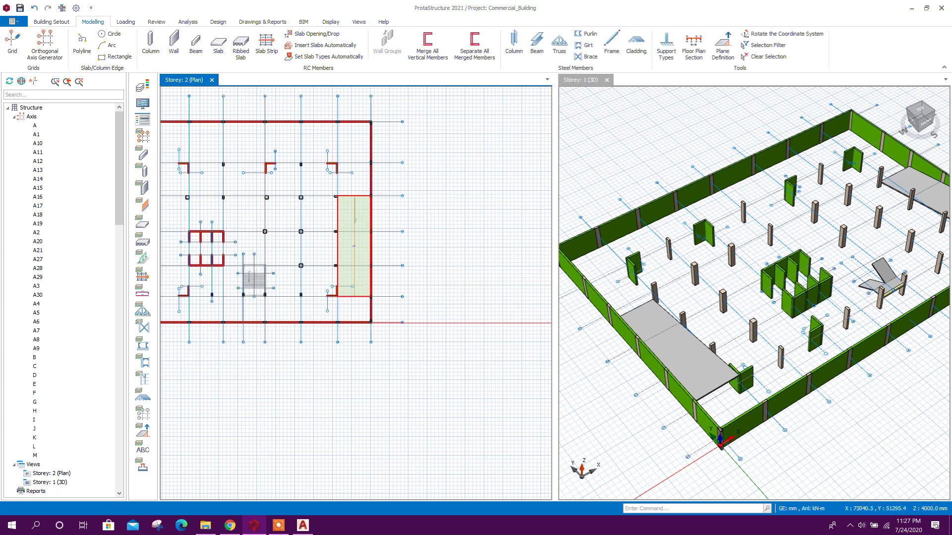
click(398, 164)
scroll(398, 165, down, 3)
drag(371, 116, 400, 413)
scroll(384, 140, up, 3)
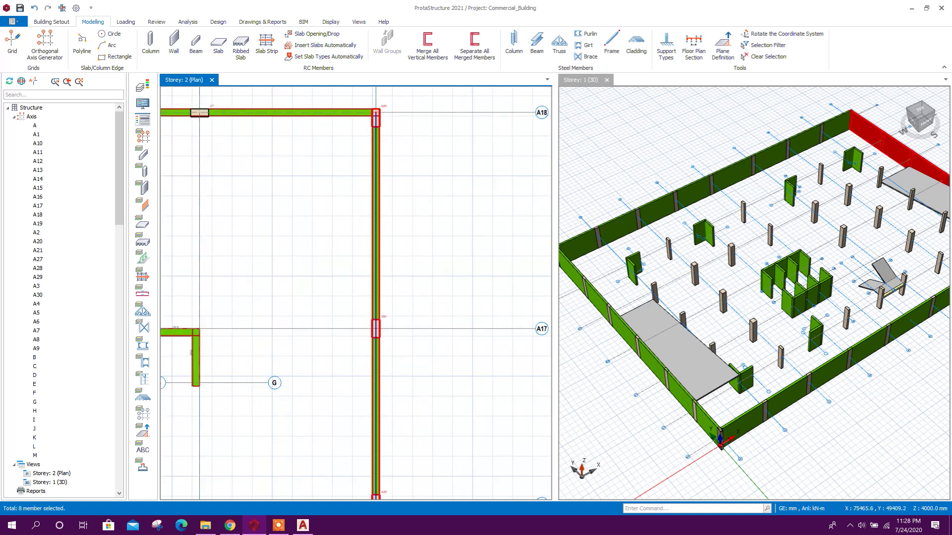
ctrl+click(378, 188)
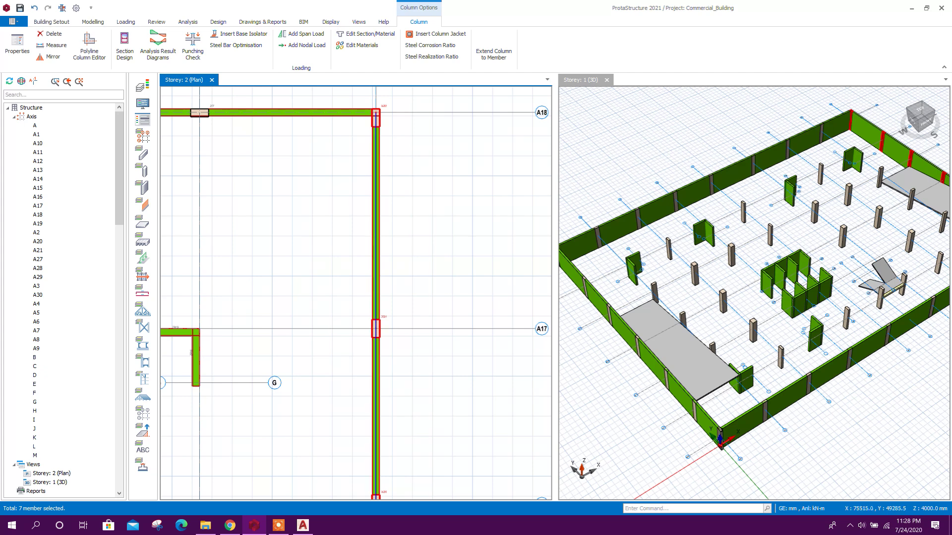
scroll(375, 139, down, 5)
scroll(382, 214, up, 6)
scroll(401, 281, up, 3)
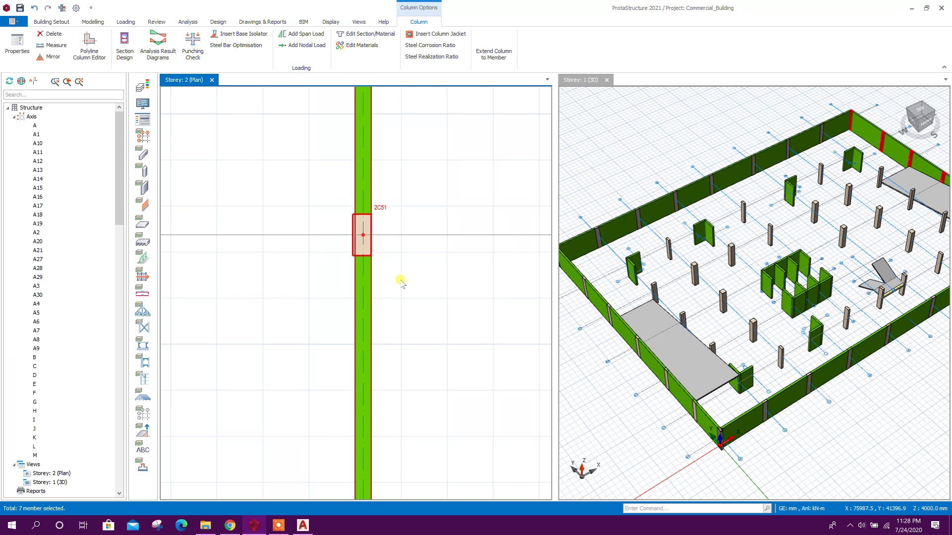
scroll(453, 333, down, 6)
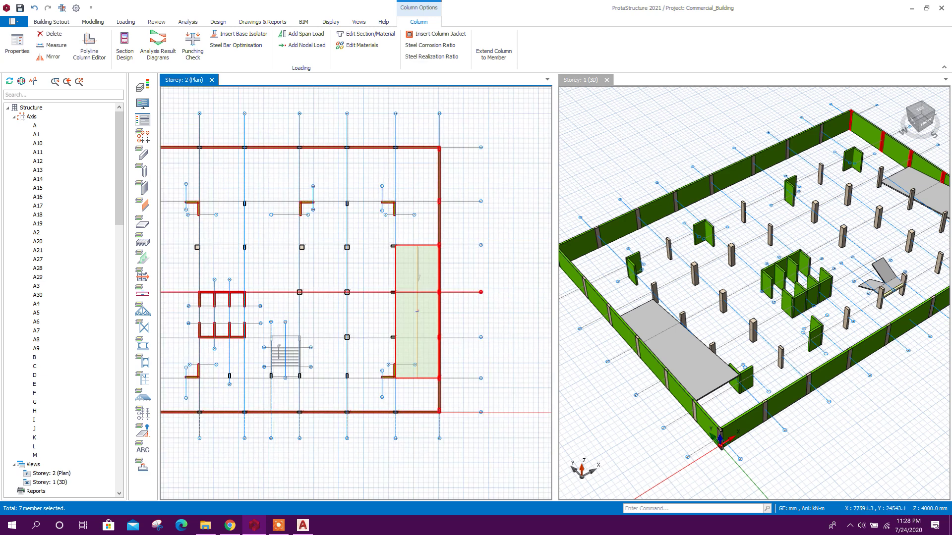
Nudge all columns on axis A1 inward, leaving the wall unselected, until their outer faces are flush with the perimeter wall's outer face.
middle_drag(453, 333, 458, 327)
middle_drag(353, 290, 432, 288)
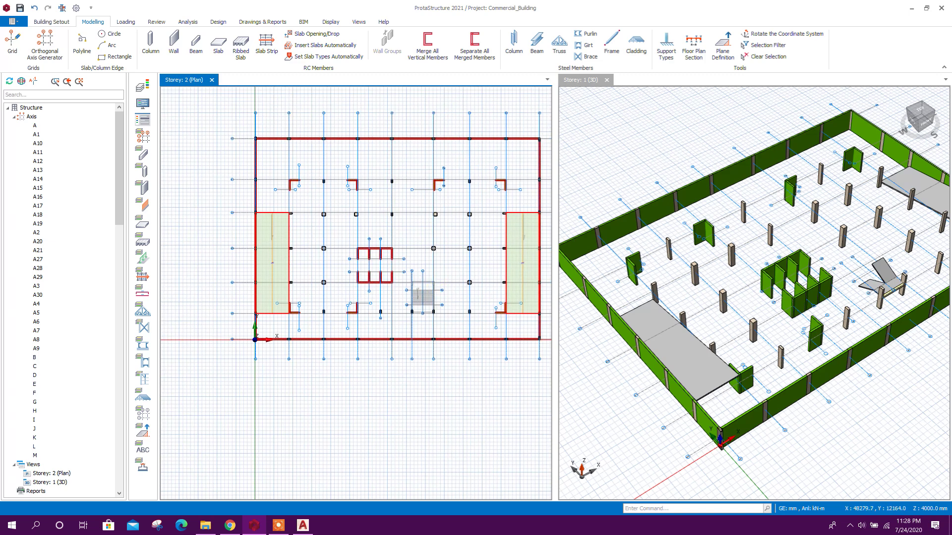
drag(242, 128, 271, 363)
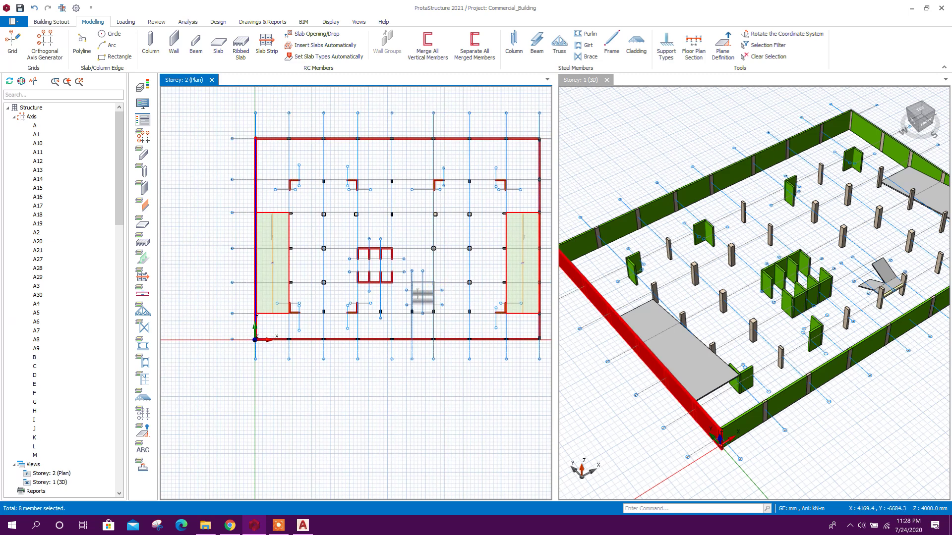
scroll(263, 209, up, 5)
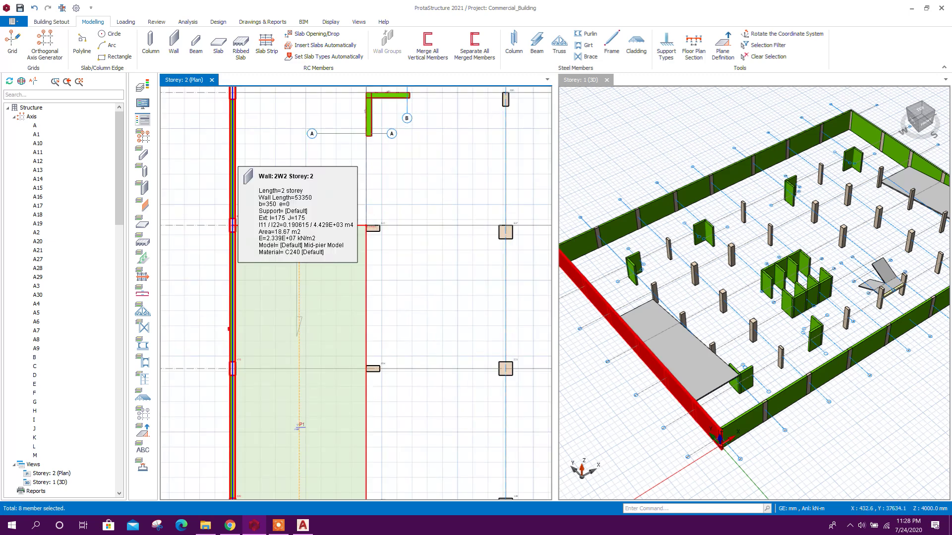
ctrl+click(234, 164)
scroll(264, 182, down, 3)
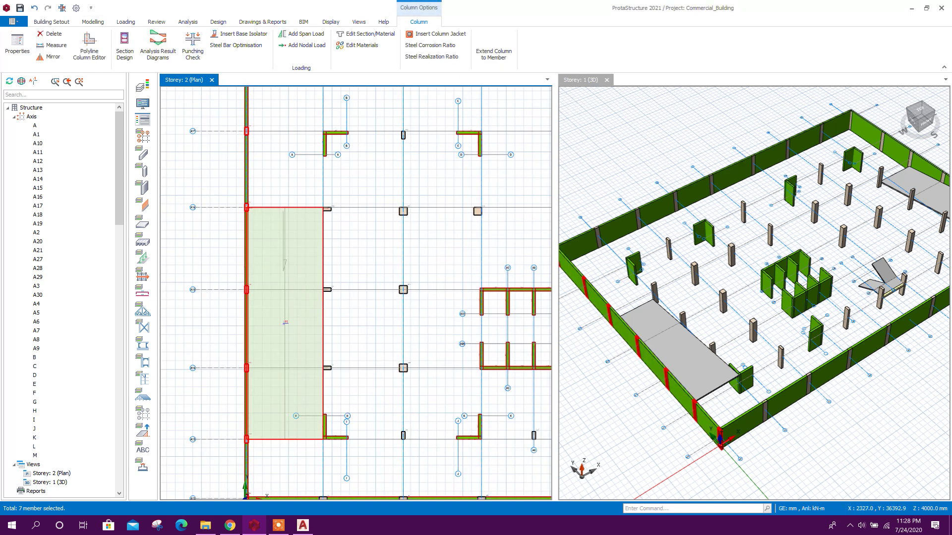
scroll(313, 388, up, 5)
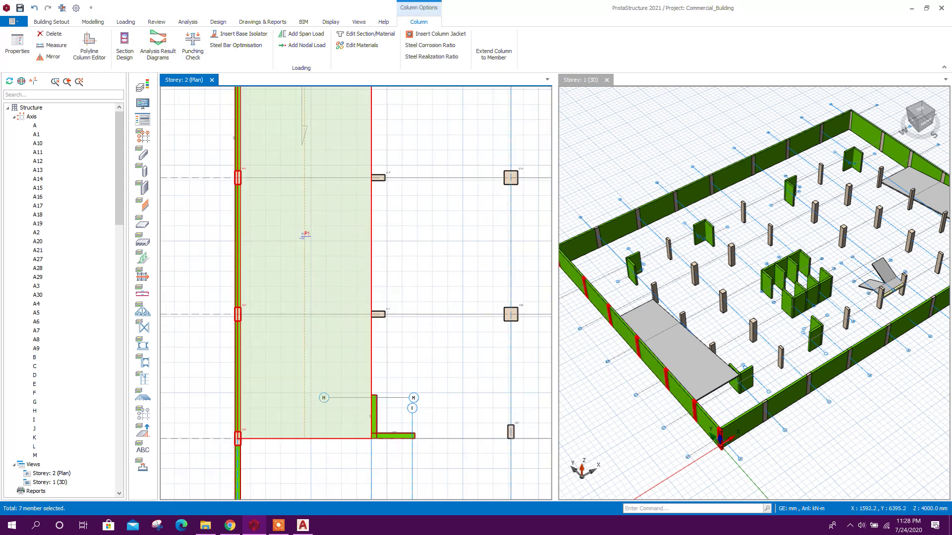
middle_drag(299, 465, 313, 399)
scroll(313, 400, up, 3)
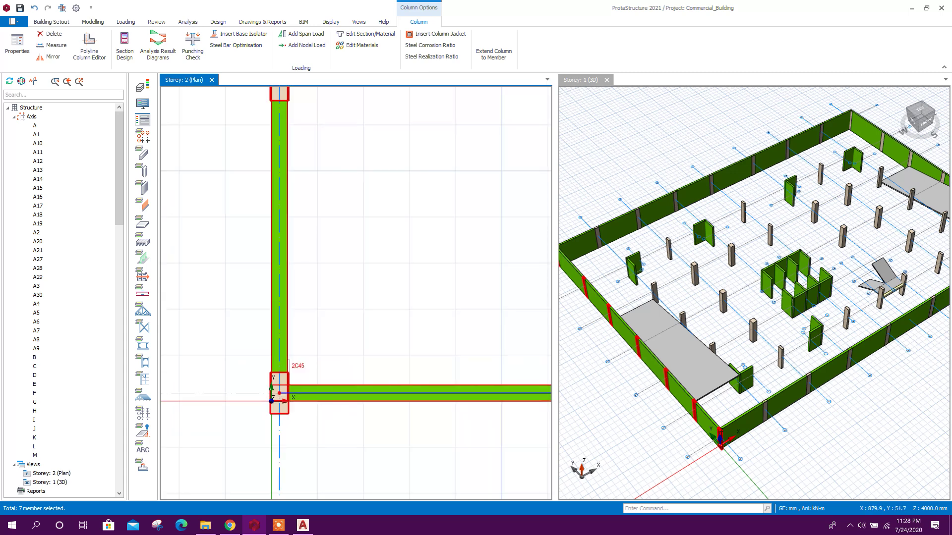
scroll(306, 348, down, 3)
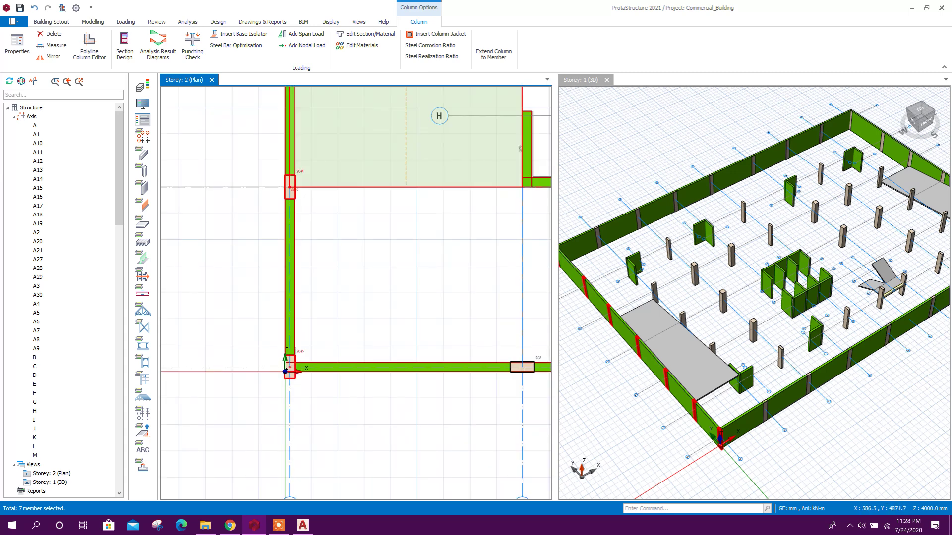
scroll(289, 188, up, 6)
click(342, 254)
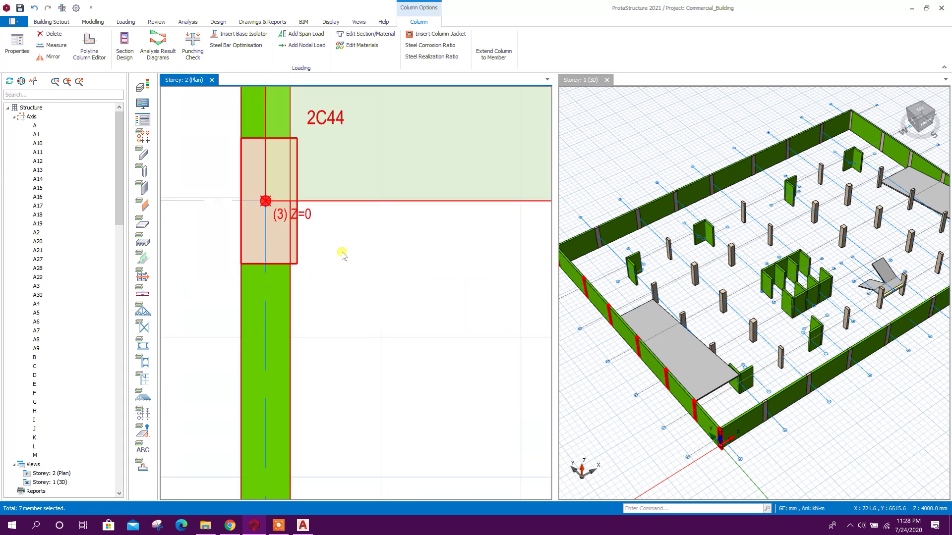
key(Escape)
scroll(265, 201, down, 3)
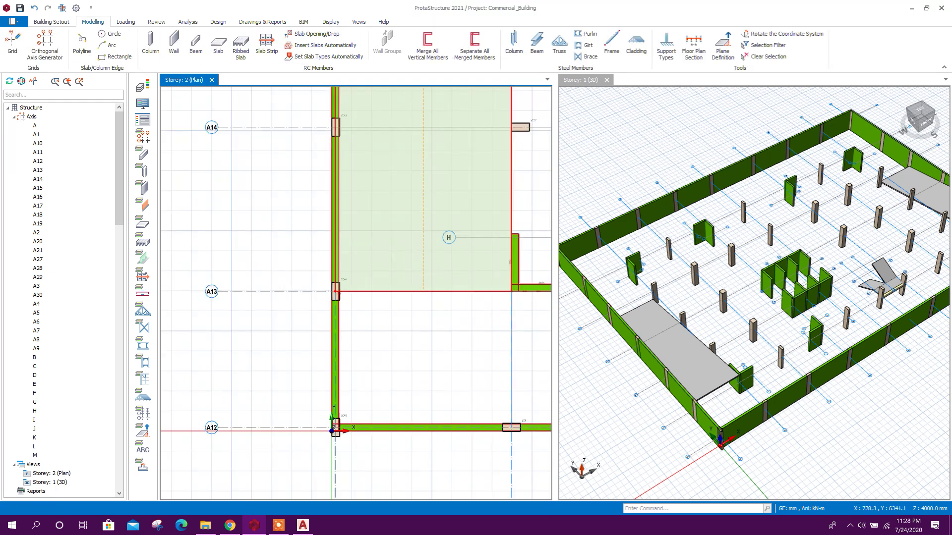
Nudge the corner column at A1 and A12 up until its end is flush with the lower perimeter wall's outer face.
scroll(265, 201, down, 2)
scroll(228, 188, up, 4)
drag(193, 153, 286, 262)
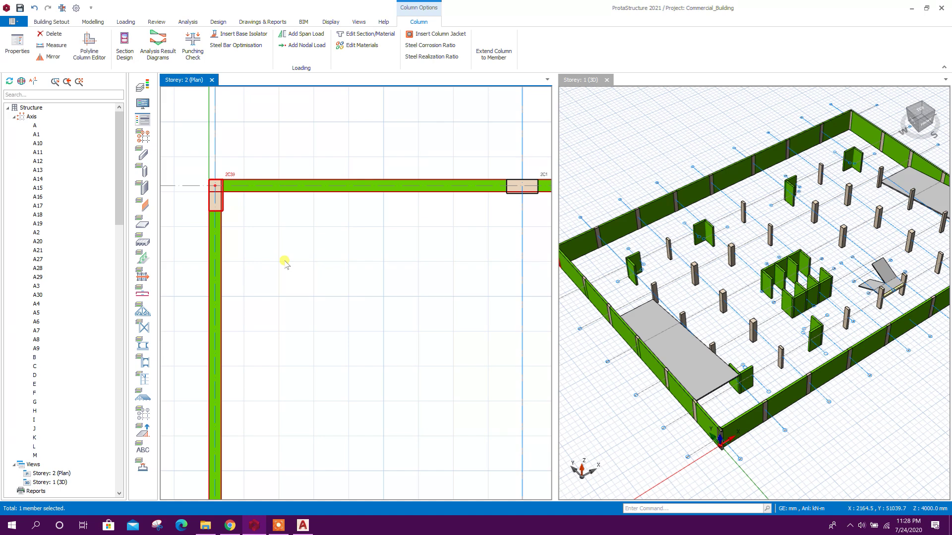
key(Escape)
scroll(286, 253, down, 2)
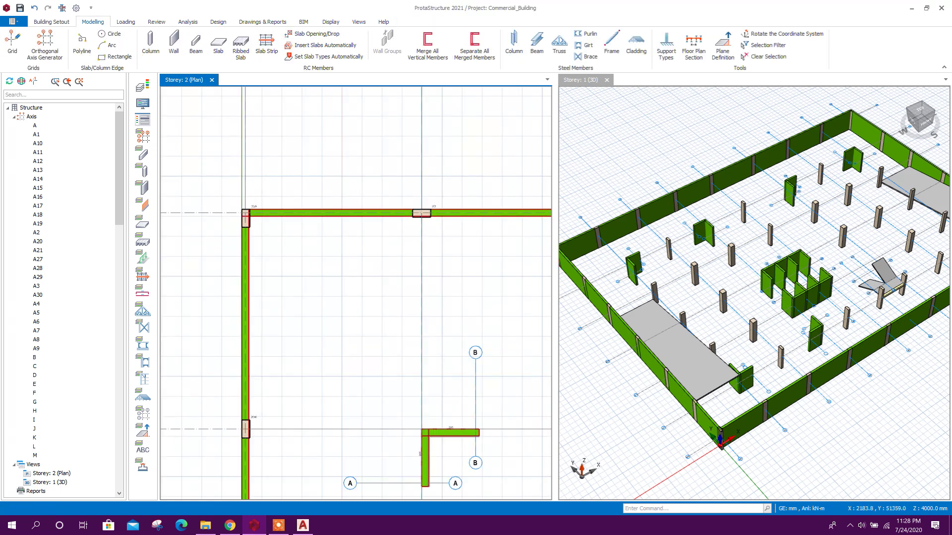
scroll(285, 253, down, 3)
scroll(278, 293, up, 4)
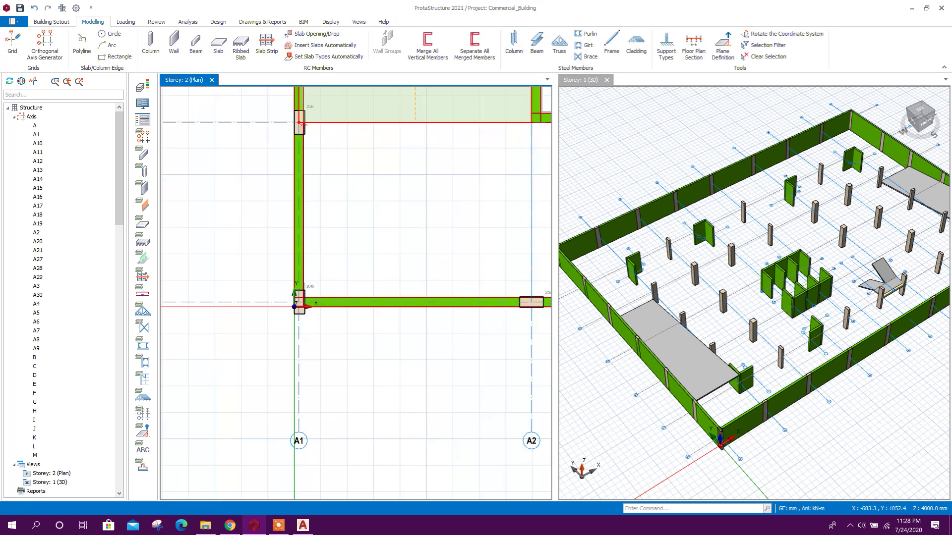
click(299, 304)
key(Up)
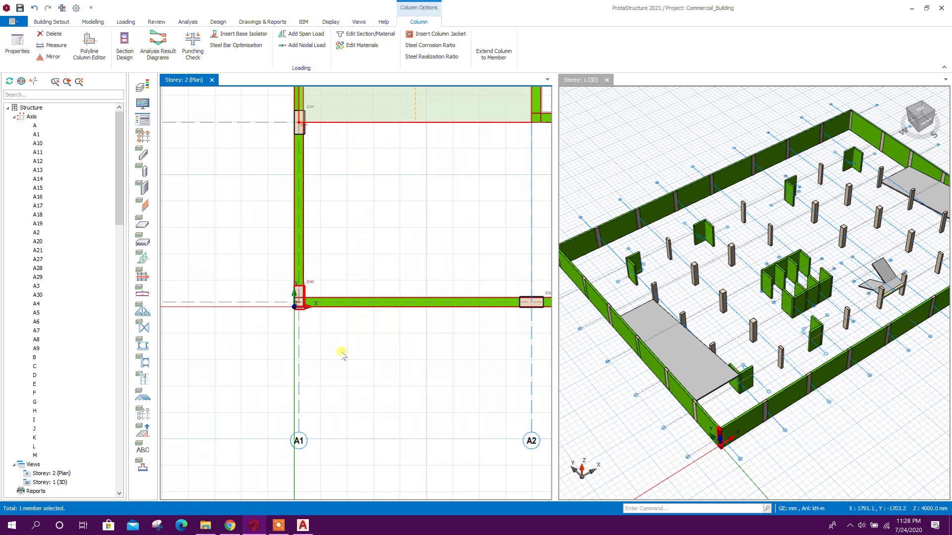
scroll(297, 292, up, 3)
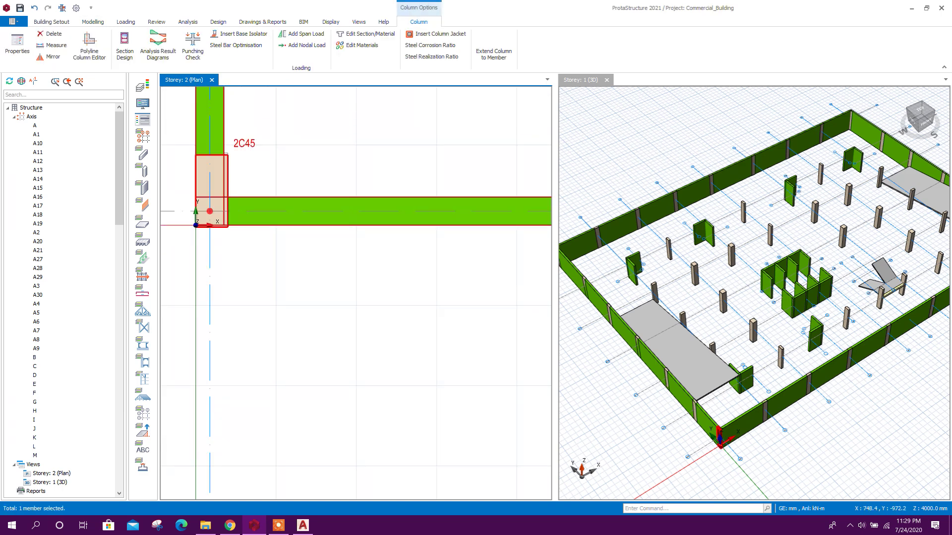
scroll(239, 244, down, 1)
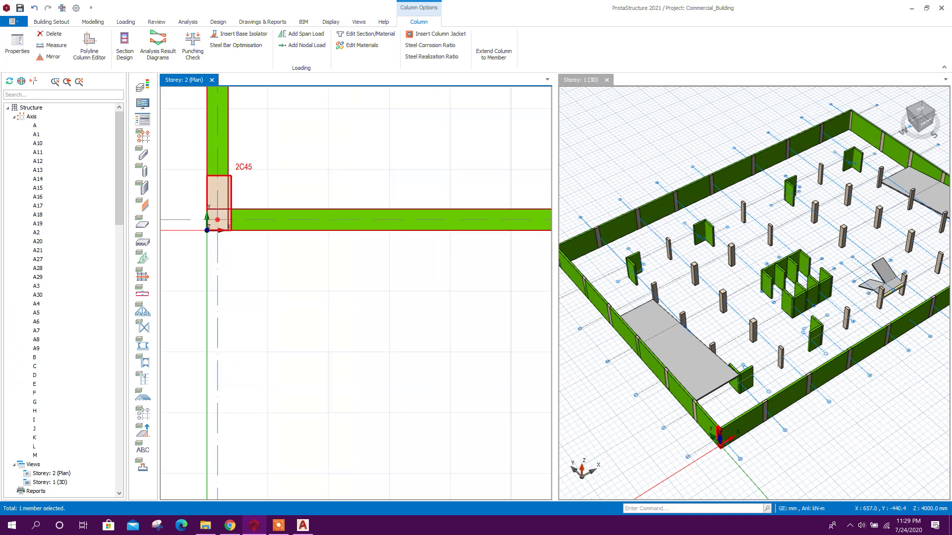
key(Escape)
Check the alignment of the corner columns on axis A11 with the perimeter walls and review the whole Storey 2 column layout.
scroll(224, 270, down, 7)
middle_drag(521, 274, 382, 291)
scroll(382, 291, up, 3)
scroll(382, 291, down, 3)
middle_drag(491, 287, 421, 280)
scroll(420, 279, up, 5)
middle_drag(481, 313, 251, 314)
scroll(252, 314, down, 1)
scroll(465, 293, up, 3)
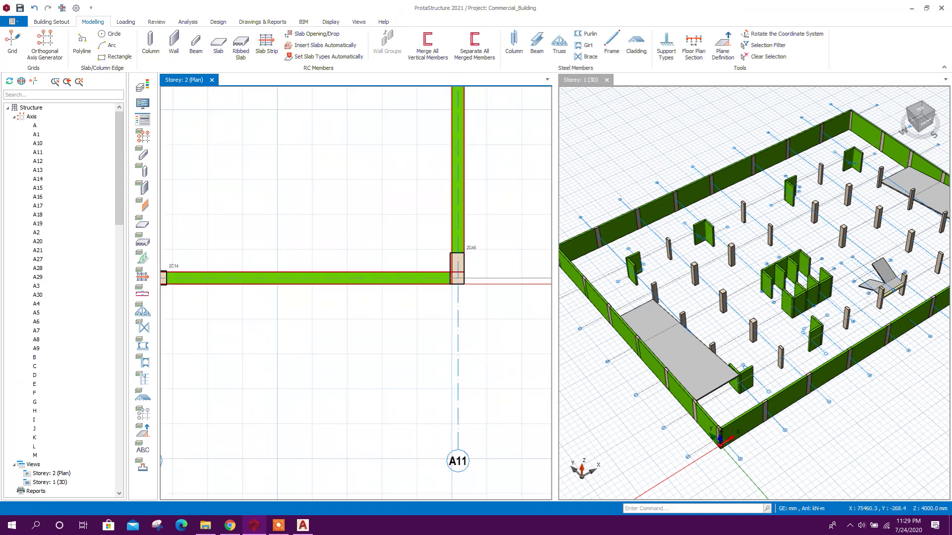
scroll(434, 316, down, 6)
scroll(356, 292, down, 4)
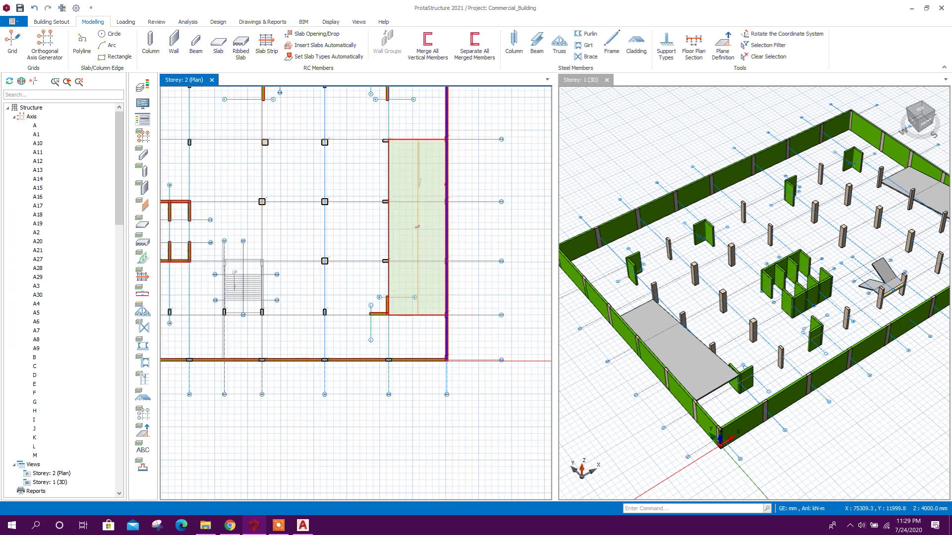
scroll(388, 372, up, 5)
middle_drag(415, 217, 434, 339)
middle_drag(432, 157, 422, 298)
scroll(422, 297, up, 2)
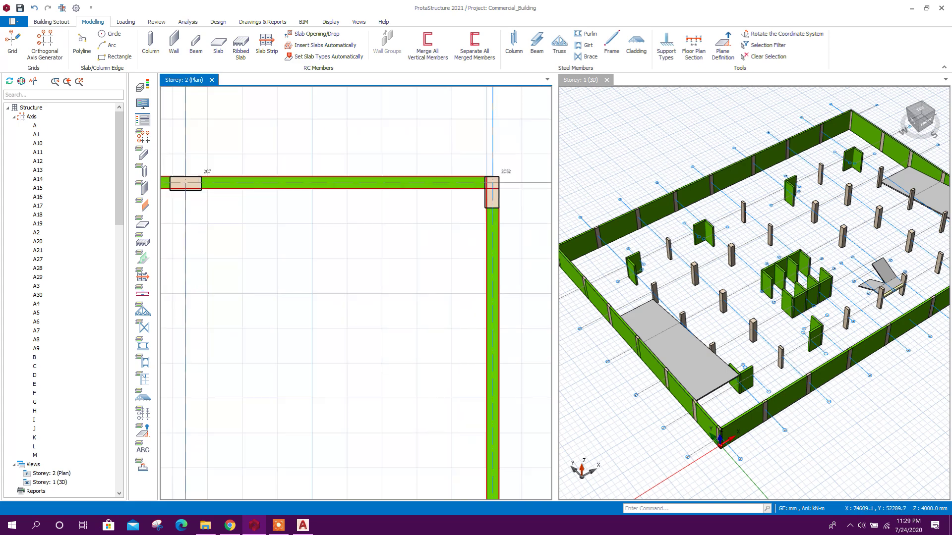
scroll(428, 212, down, 5)
scroll(356, 293, down, 3)
scroll(408, 322, up, 3)
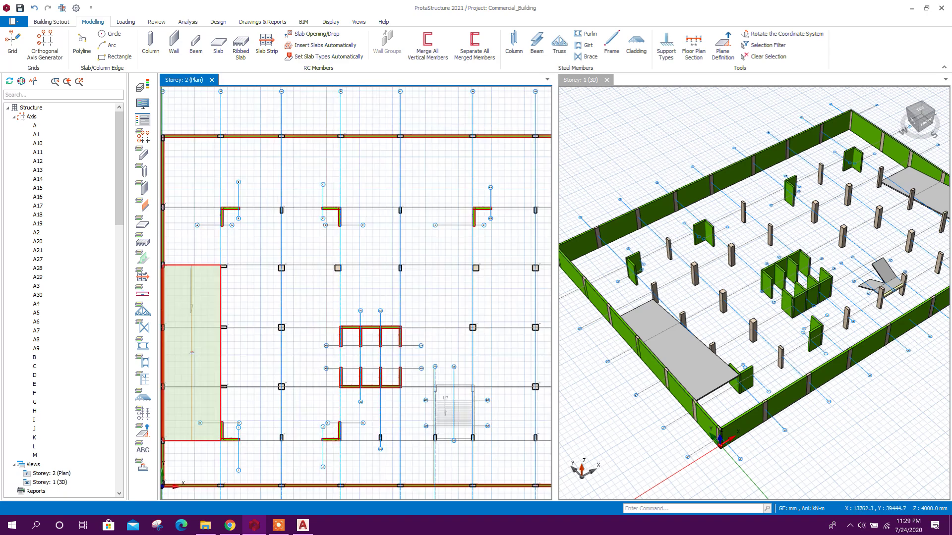
scroll(408, 322, down, 4)
scroll(407, 322, up, 2)
scroll(347, 475, up, 3)
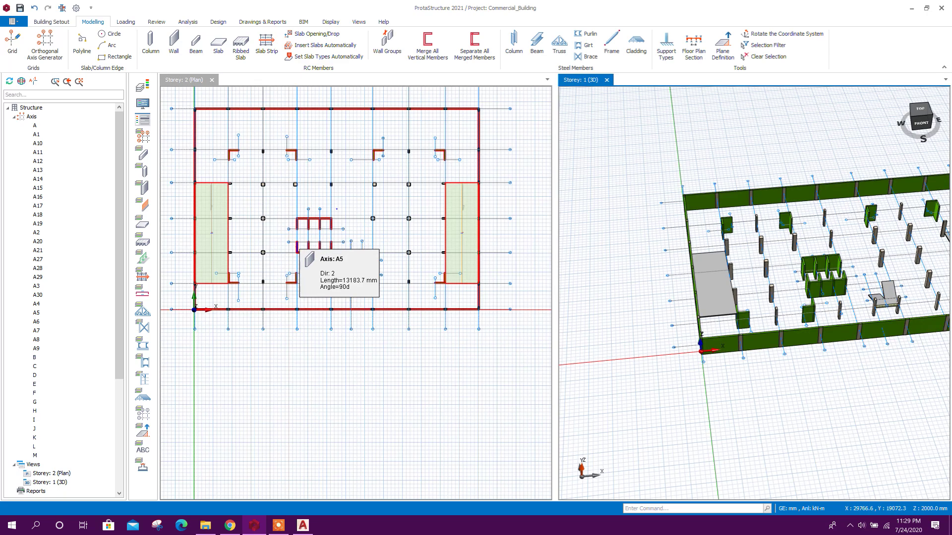
middle_drag(290, 250, 302, 286)
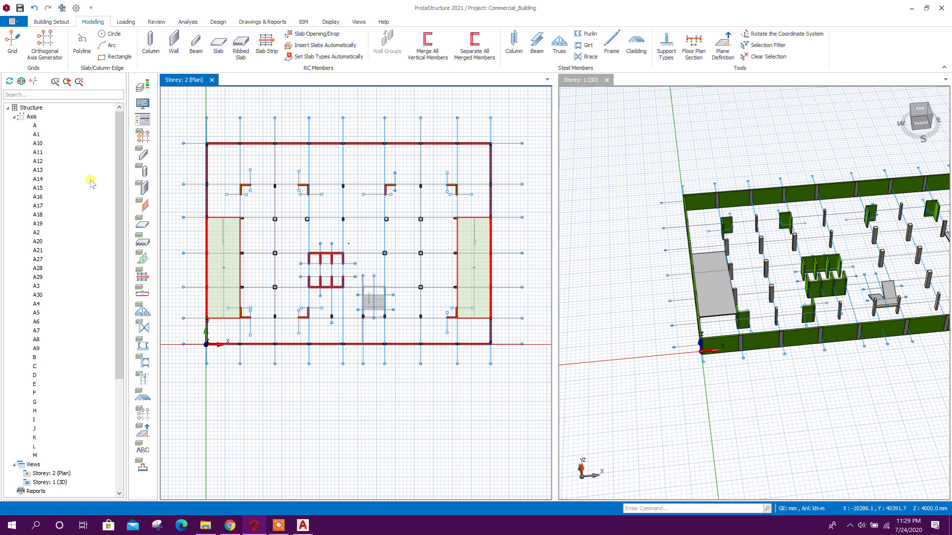
Start a new Storey 2 slab with a thickness of 250 mm and Axis Region insertion.
click(14, 116)
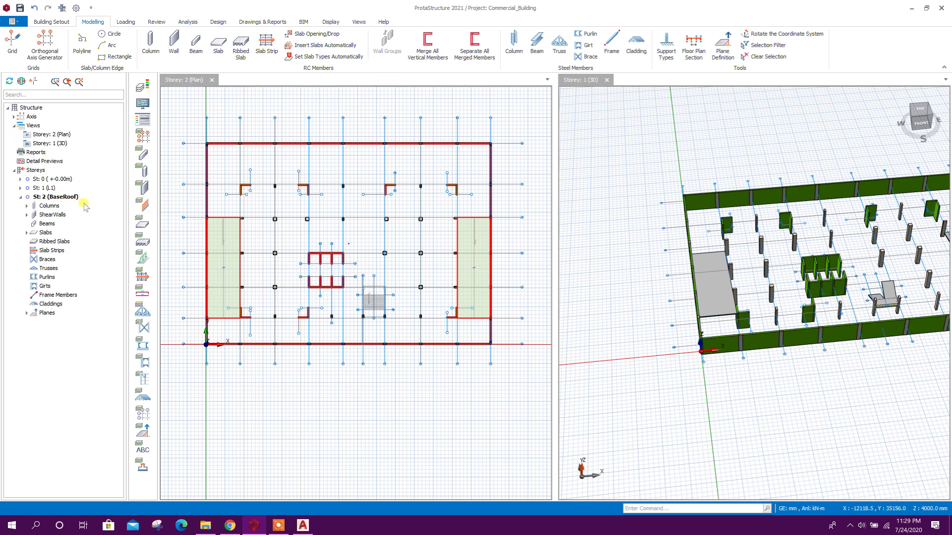
scroll(276, 251, up, 1)
click(216, 47)
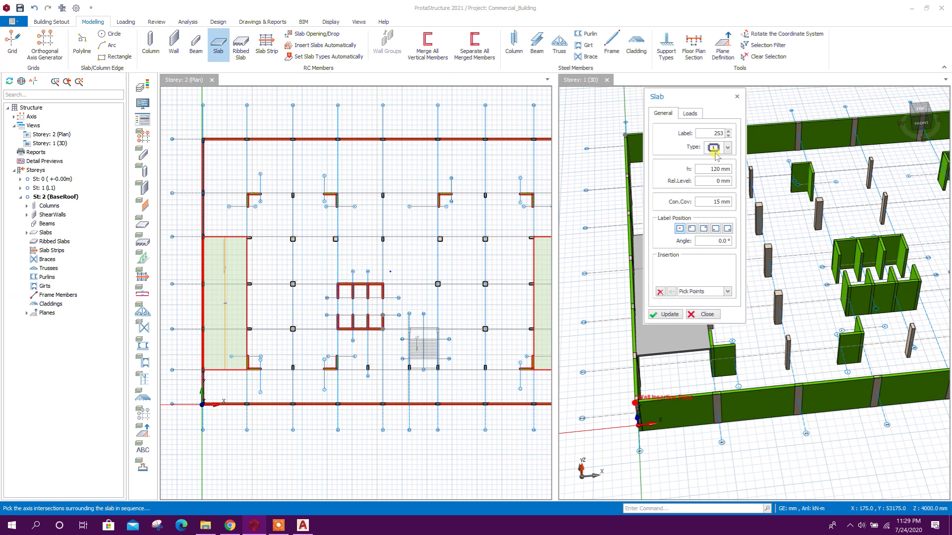
key(Tab)
drag(695, 101, 718, 106)
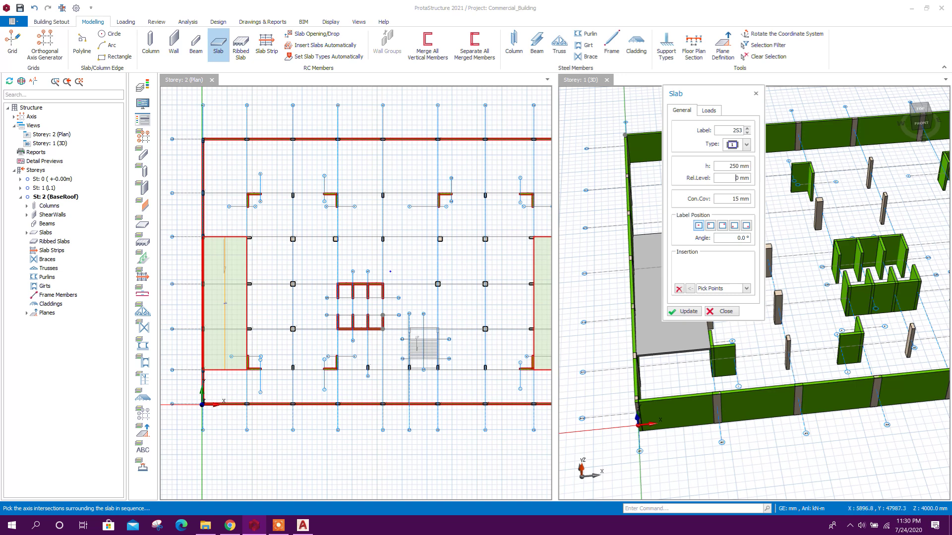
click(720, 288)
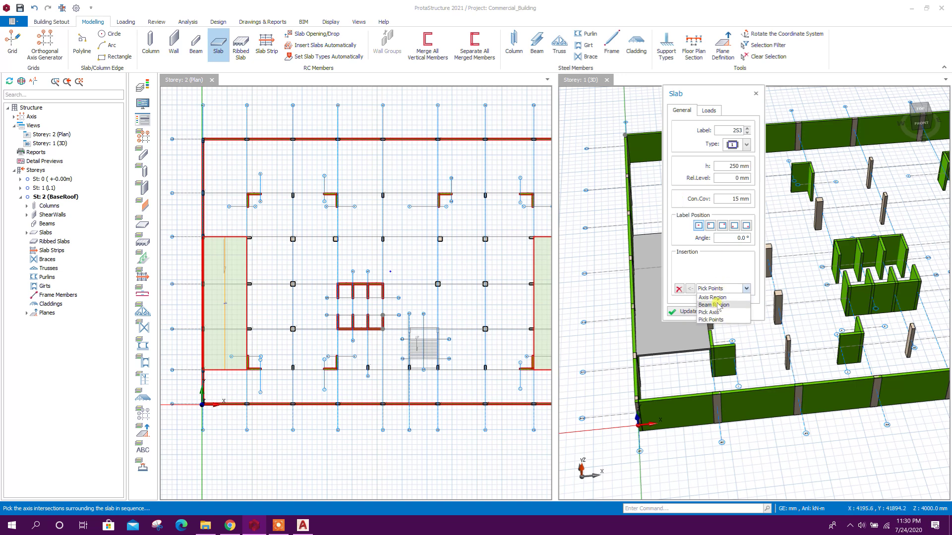
click(717, 298)
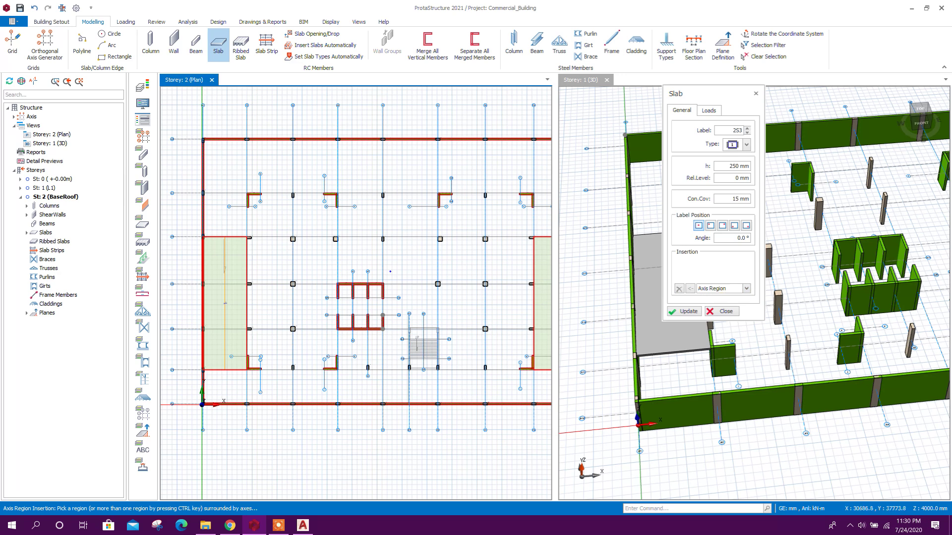
Insert 250 mm slabs in all bays of the uppermost row, between axes A17 and A18.
click(225, 165)
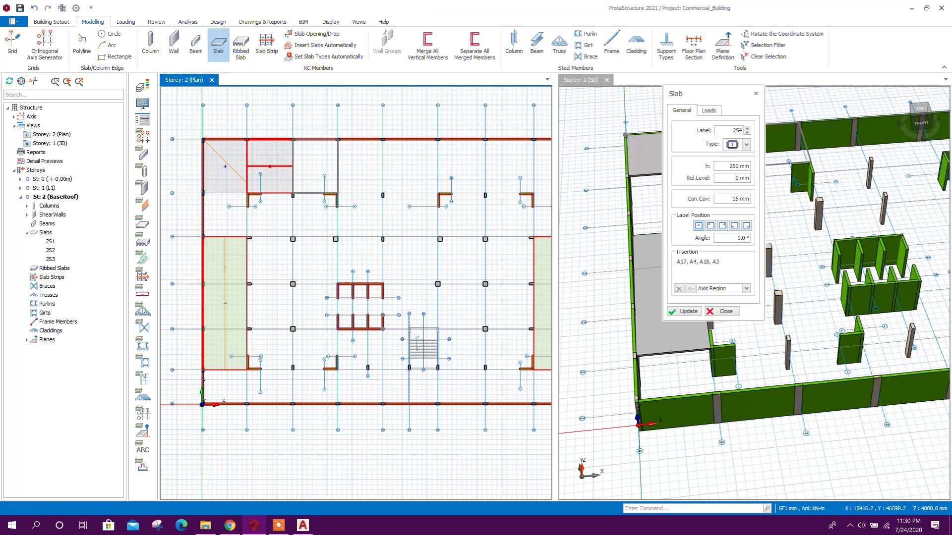
click(311, 163)
click(358, 172)
middle_drag(437, 167, 393, 179)
click(366, 178)
click(416, 177)
click(465, 177)
click(511, 178)
Insert matching 250 mm slabs in all bays of the row between axes A16 and A17.
click(511, 225)
middle_drag(189, 224, 251, 213)
click(245, 215)
click(287, 216)
click(331, 216)
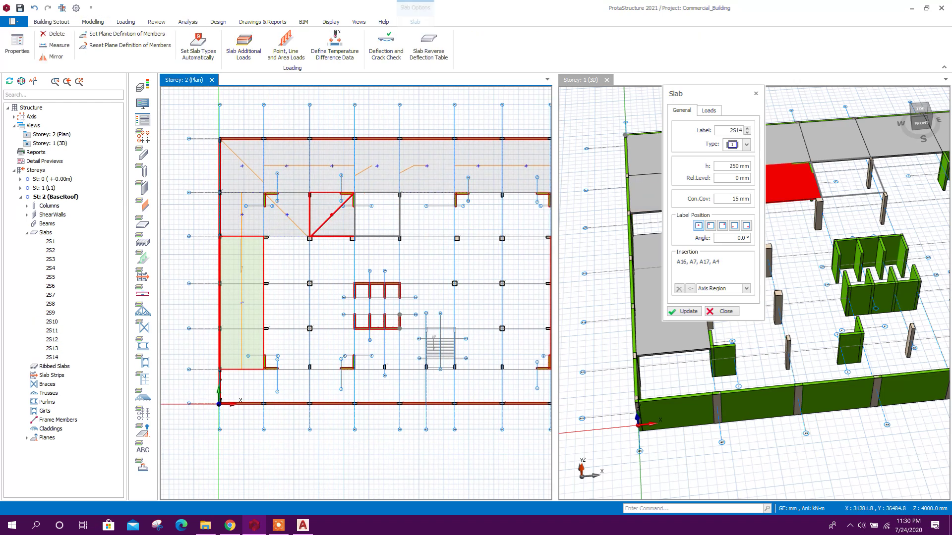
click(377, 216)
click(427, 218)
click(484, 225)
Insert 250 mm slabs in the remaining bays between axes A15 and A17 and in the eastern bays down to axis A13.
middle_drag(488, 227, 391, 234)
click(428, 266)
click(428, 312)
click(431, 357)
click(381, 312)
click(380, 266)
click(708, 110)
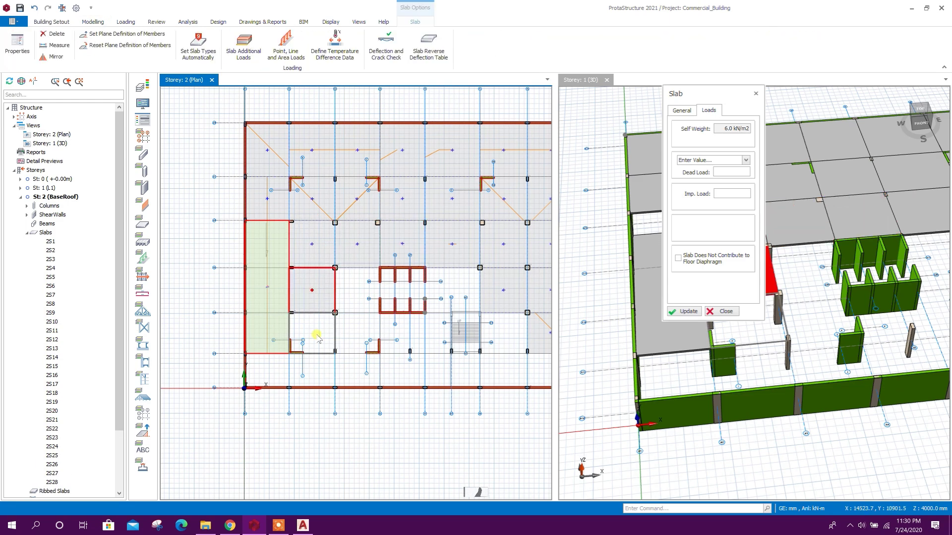
Insert 250 mm slabs in the bays west of the lift core between axes A13 and A15 and along the western lowest row.
click(317, 336)
click(357, 290)
click(357, 333)
click(311, 371)
click(267, 371)
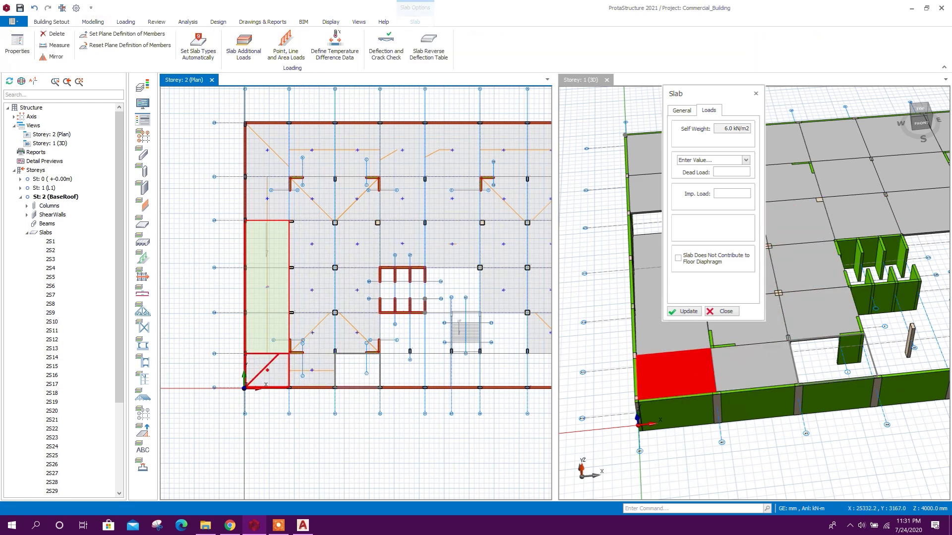
click(357, 370)
click(403, 371)
click(434, 370)
Insert 250 mm slabs in the remaining lowest-row bays and in the open bays beside the stairs and east of the lift core.
scroll(401, 334, up, 4)
scroll(402, 334, down, 2)
middle_drag(402, 334, 307, 311)
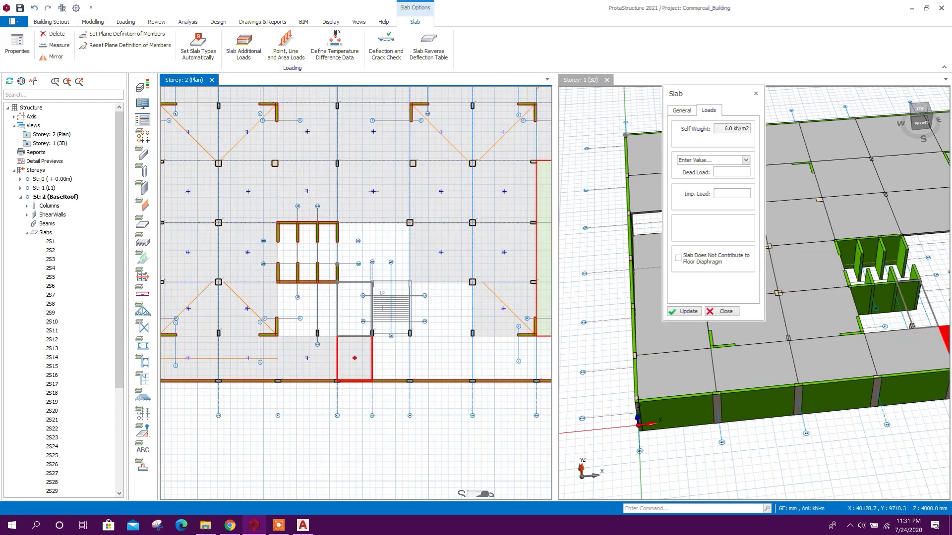
click(355, 309)
click(390, 358)
click(439, 358)
click(494, 358)
middle_drag(471, 350, 433, 344)
click(441, 358)
click(422, 333)
click(367, 280)
Insert a 250 mm slab below the lift core with Pick Points insertion, bounded by axes A13, A7, A14 and A4.
middle_drag(304, 320, 410, 284)
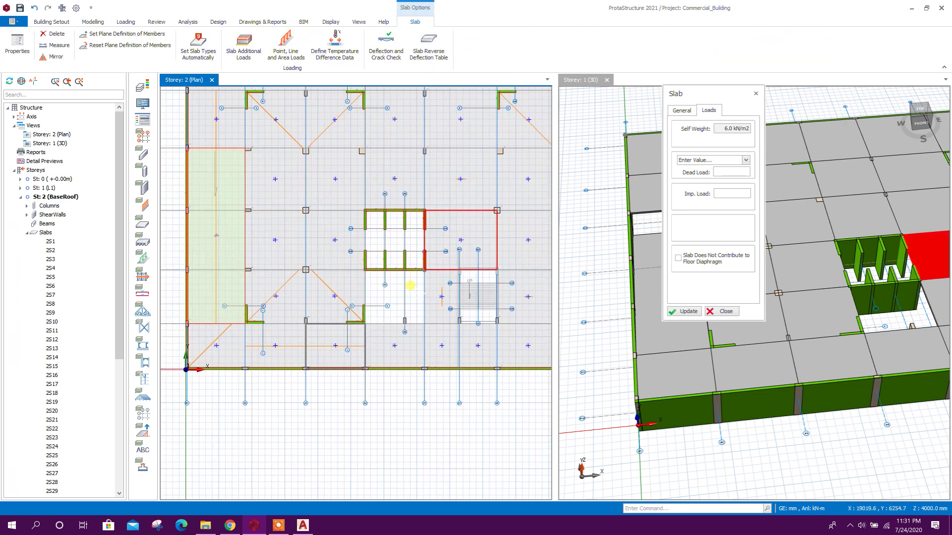
scroll(397, 312, up, 2)
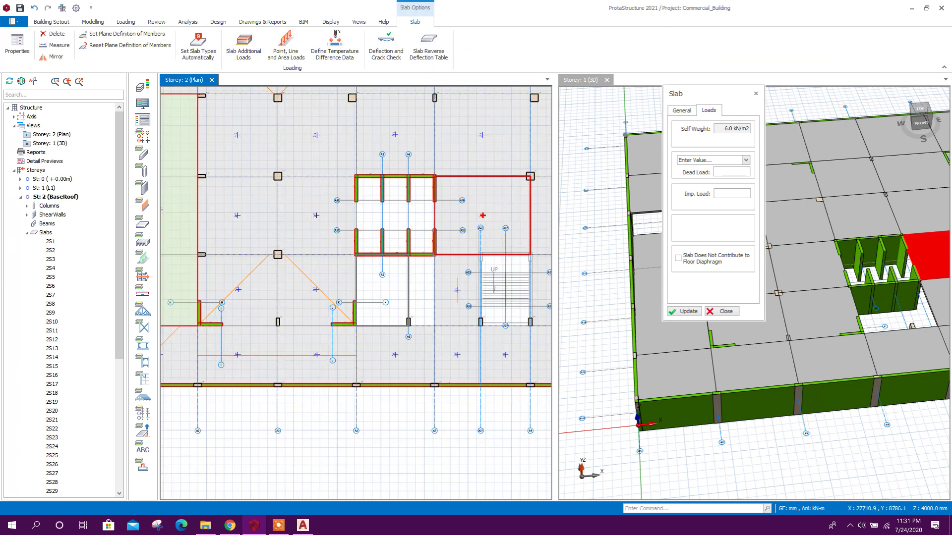
click(682, 110)
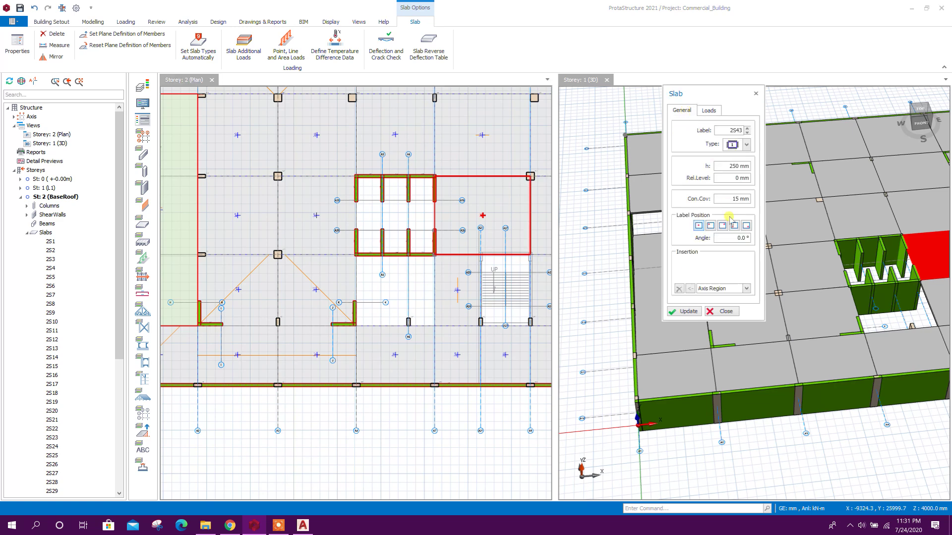
click(729, 289)
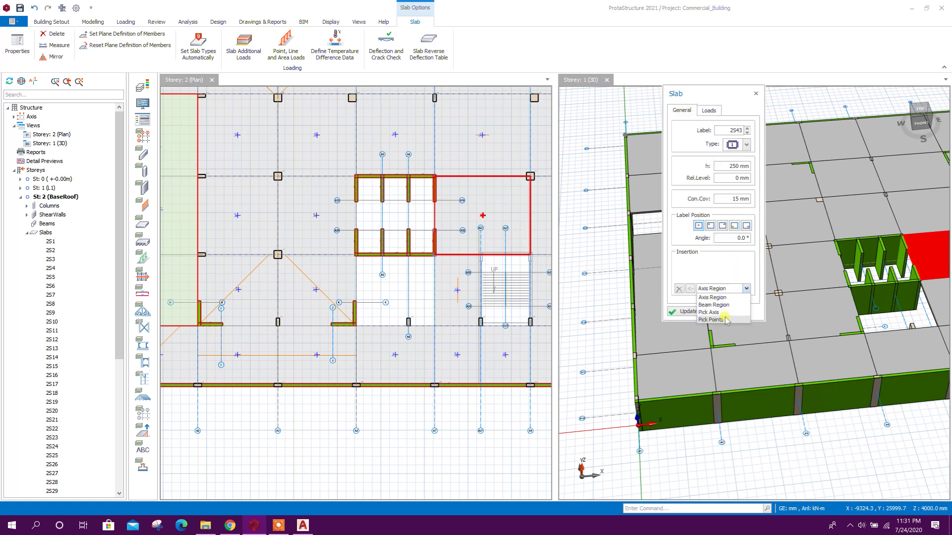
click(723, 317)
click(356, 326)
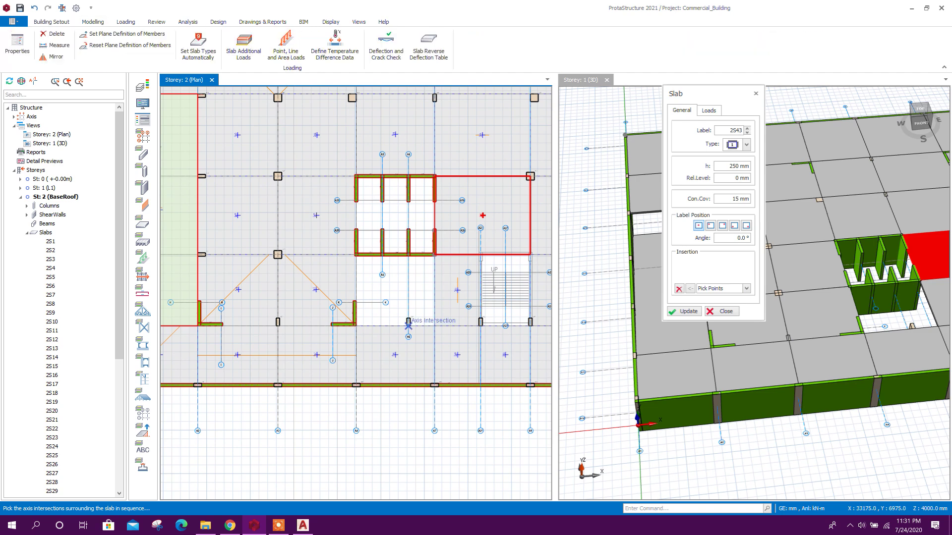
click(434, 326)
click(434, 326)
click(434, 254)
click(356, 254)
scroll(342, 268, down, 2)
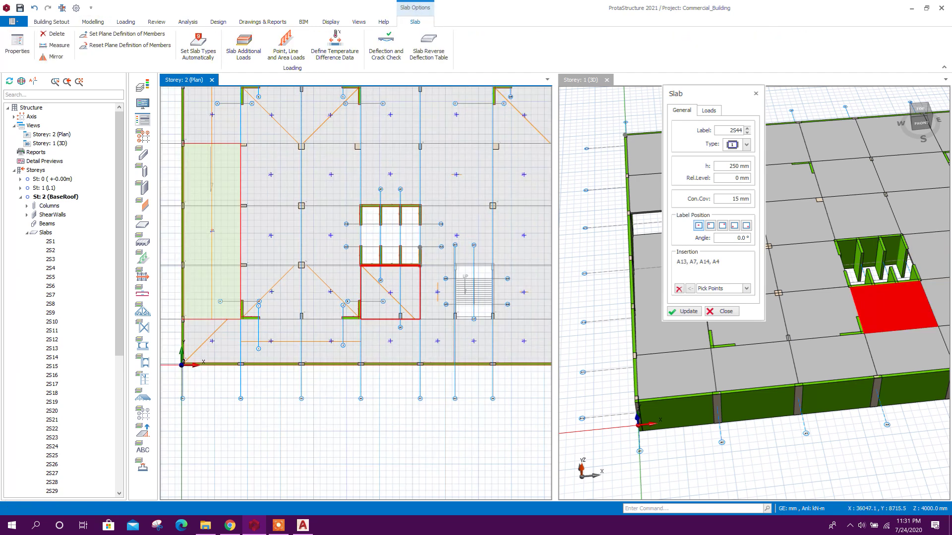
Hide the columns, shear walls and axes layers to isolate the Storey 2 slabs.
middle_drag(333, 246, 294, 313)
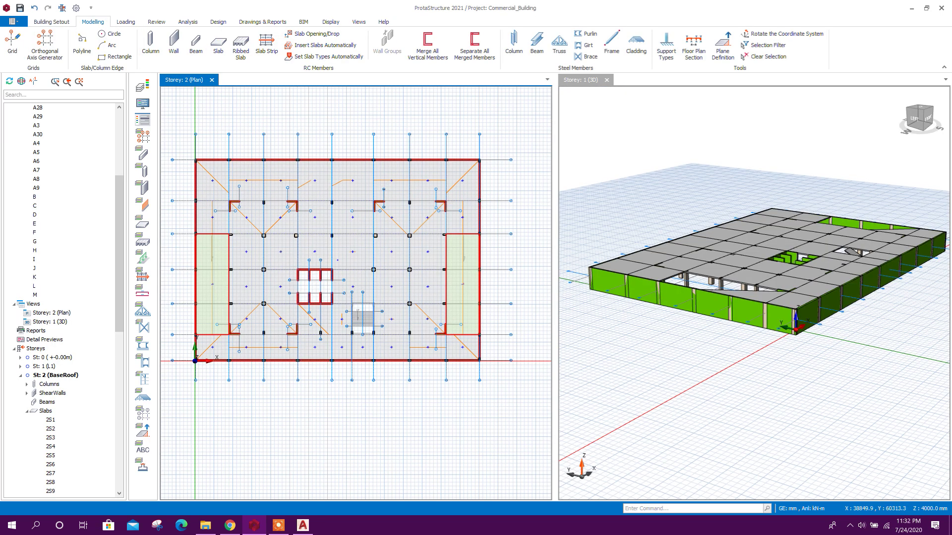
middle_drag(317, 160, 318, 175)
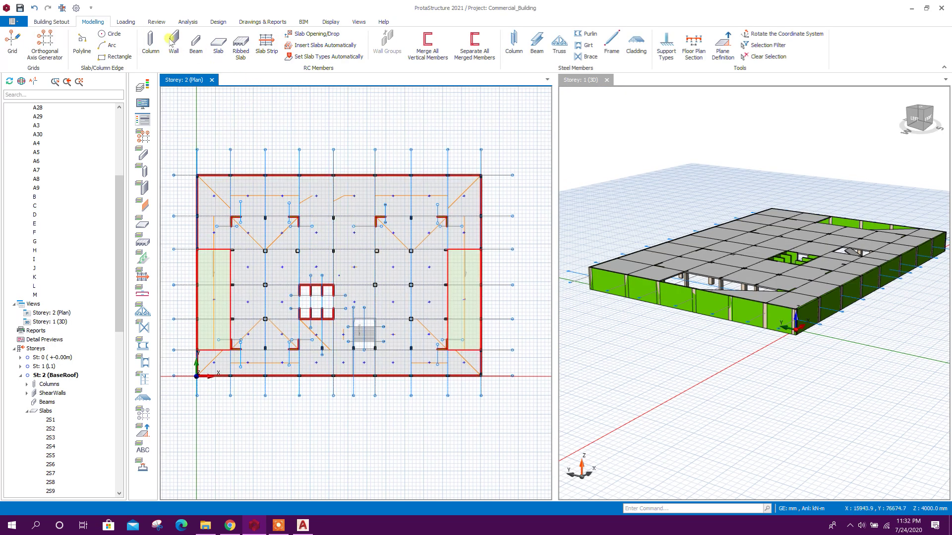
click(363, 22)
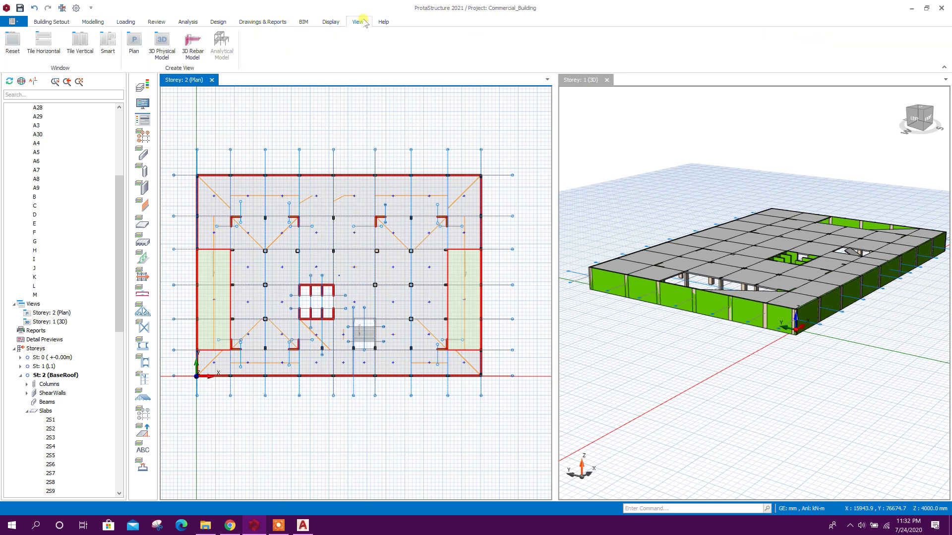
click(342, 23)
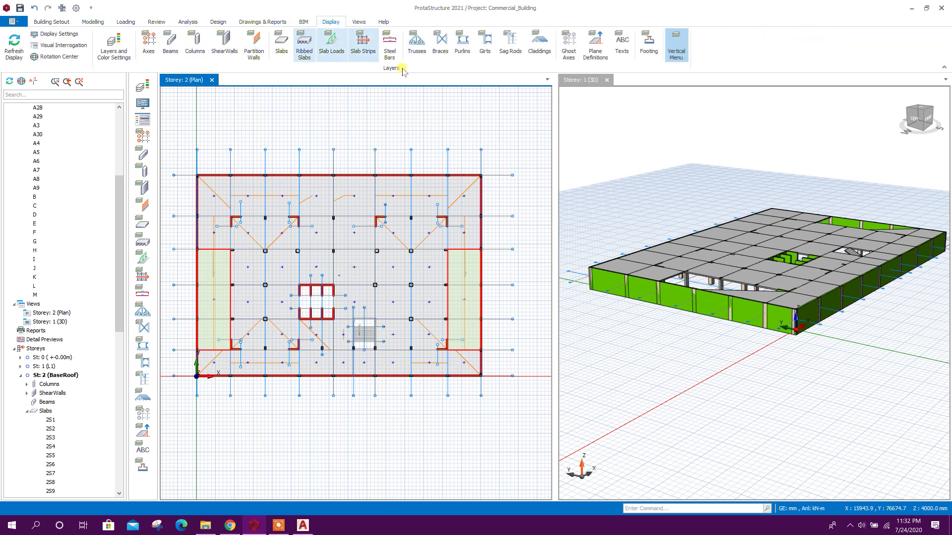
click(198, 50)
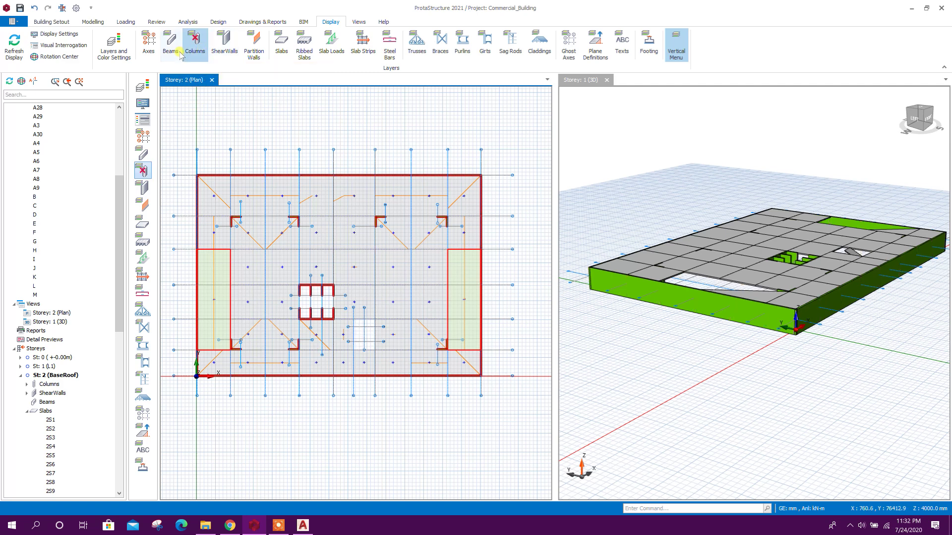
click(226, 51)
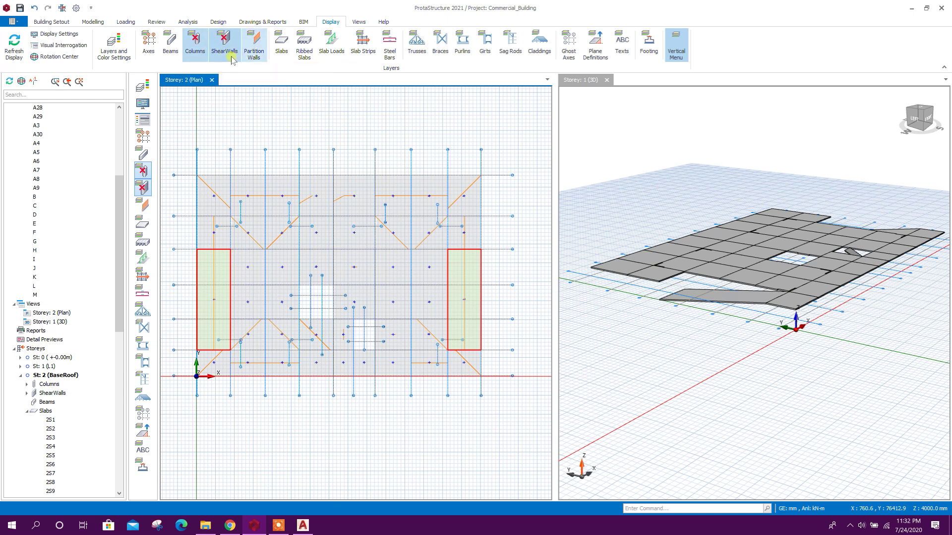
click(149, 44)
Select all Storey 2 slabs except the two long side slabs and the two corner slabs between axes A12 and A13.
drag(180, 135, 516, 387)
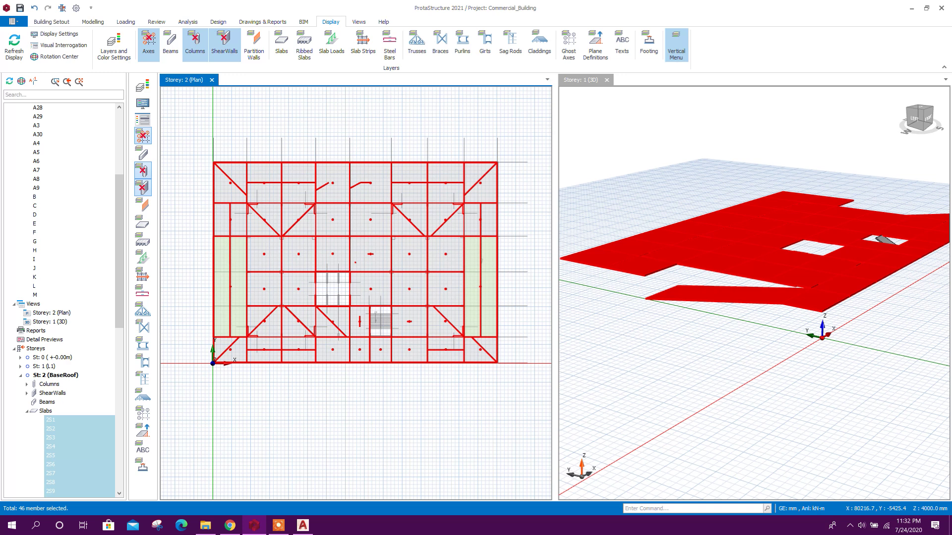
ctrl+click(231, 286)
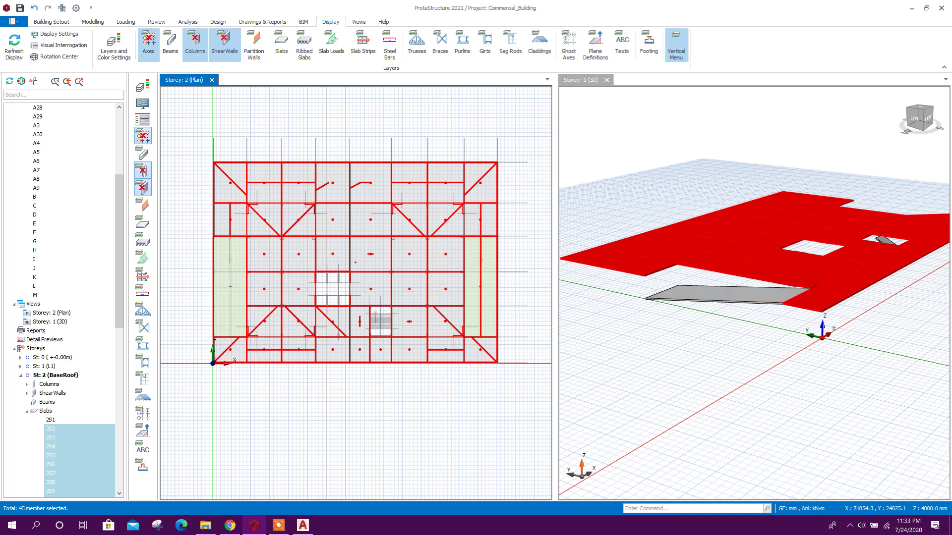
scroll(482, 297, up, 3)
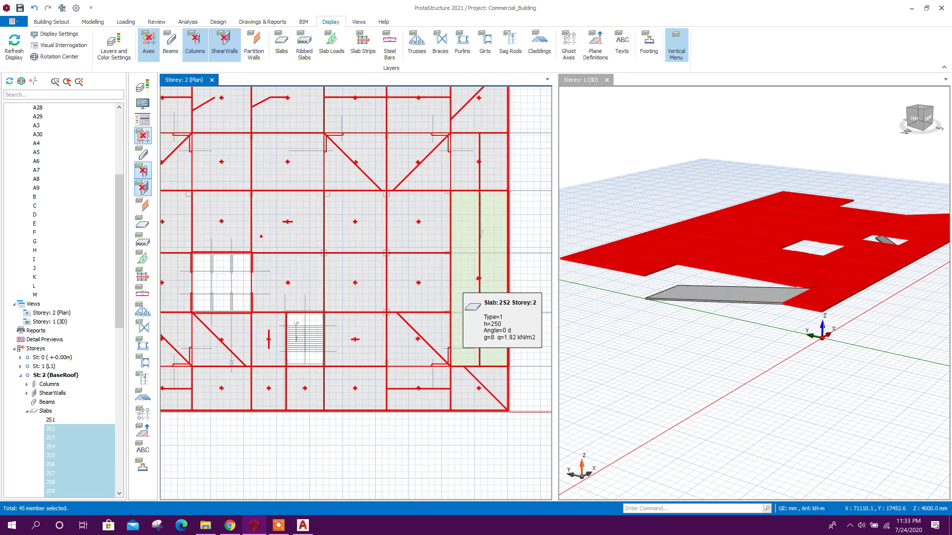
ctrl+click(464, 287)
scroll(457, 246, down, 2)
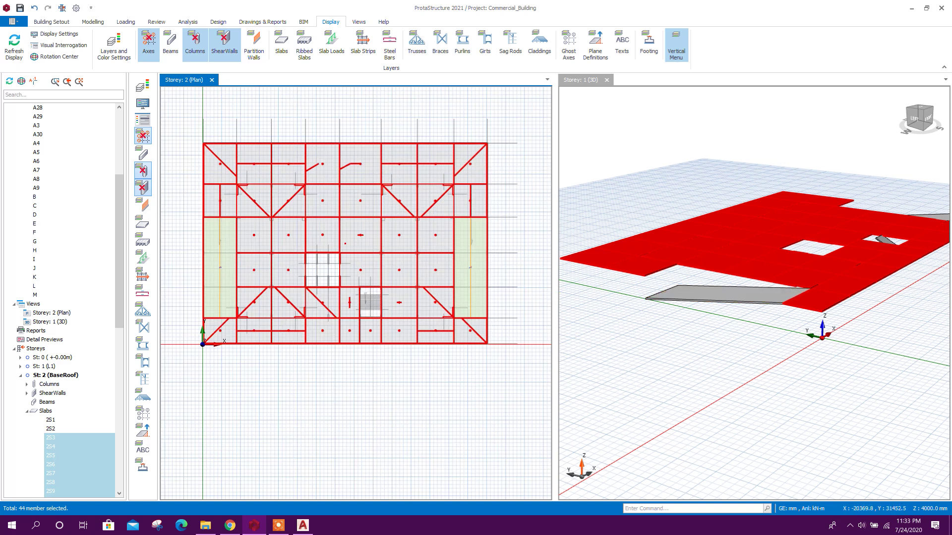
click(220, 331)
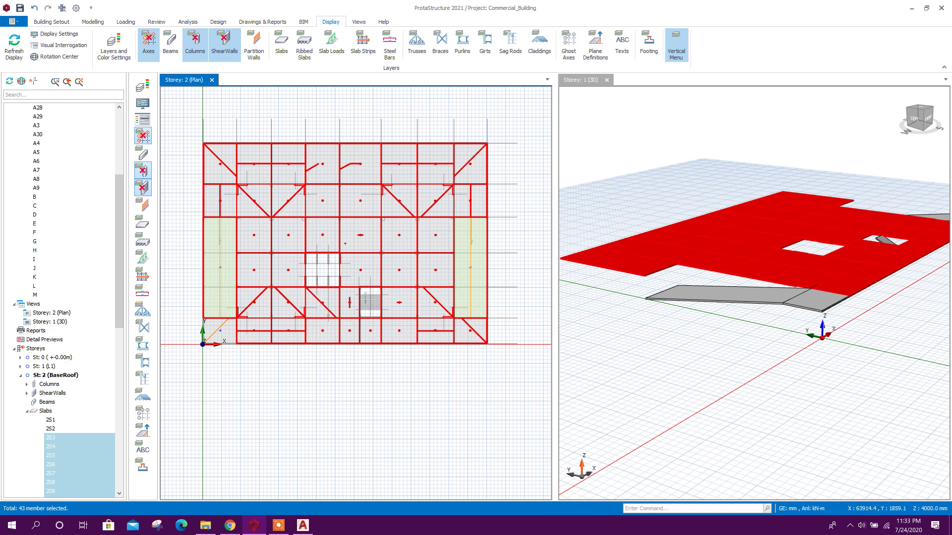
click(470, 331)
middle_drag(521, 369, 513, 373)
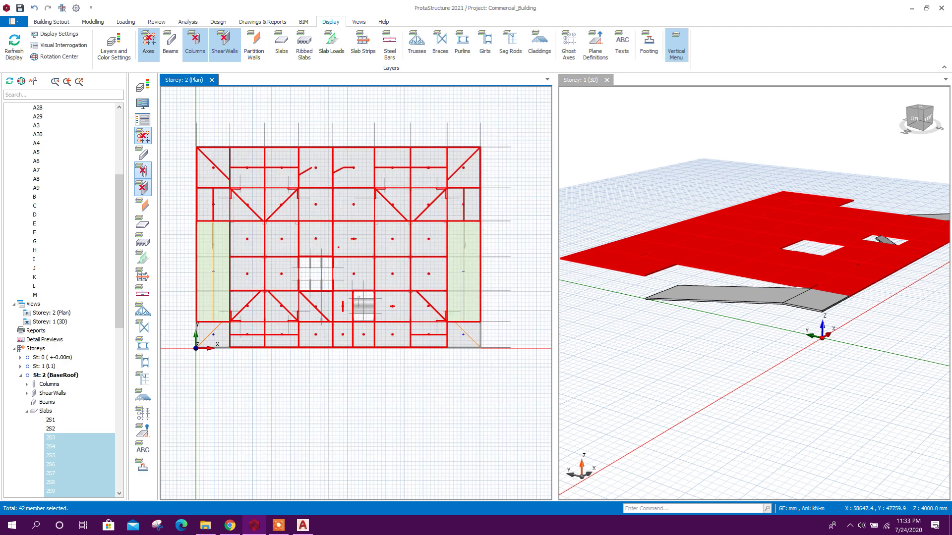
Open the slab table for the selected slabs and set the additional dead load of every listed slab to 2 kN/m2.
right_click(419, 168)
mouse_move(460, 237)
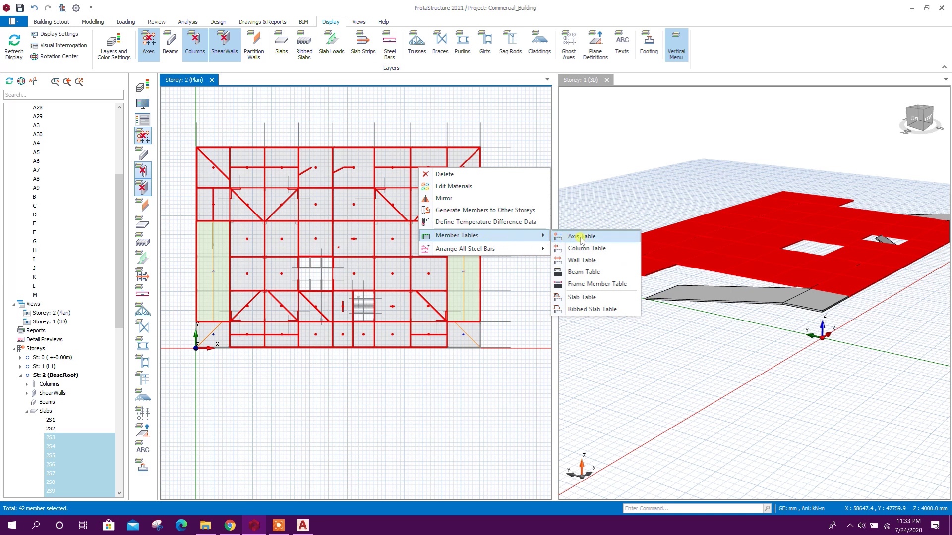
click(597, 297)
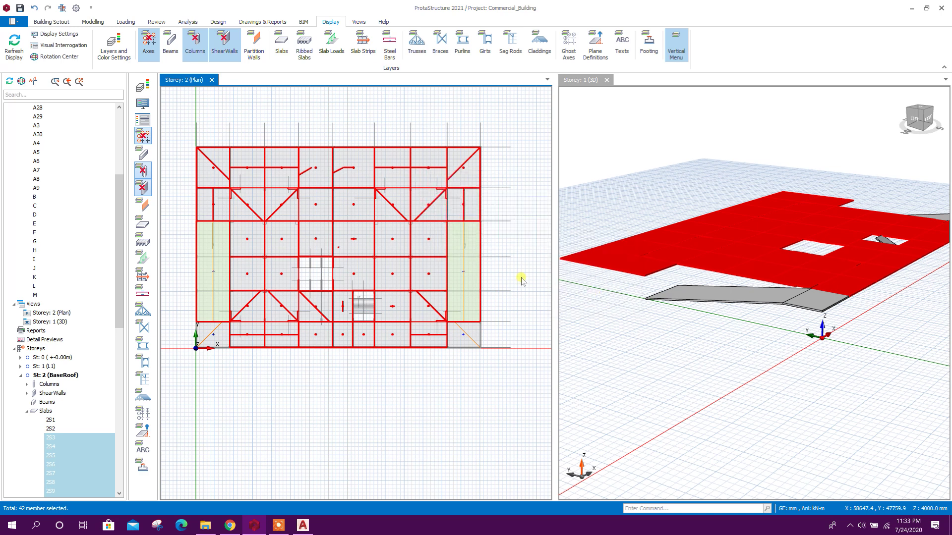
drag(405, 198, 406, 456)
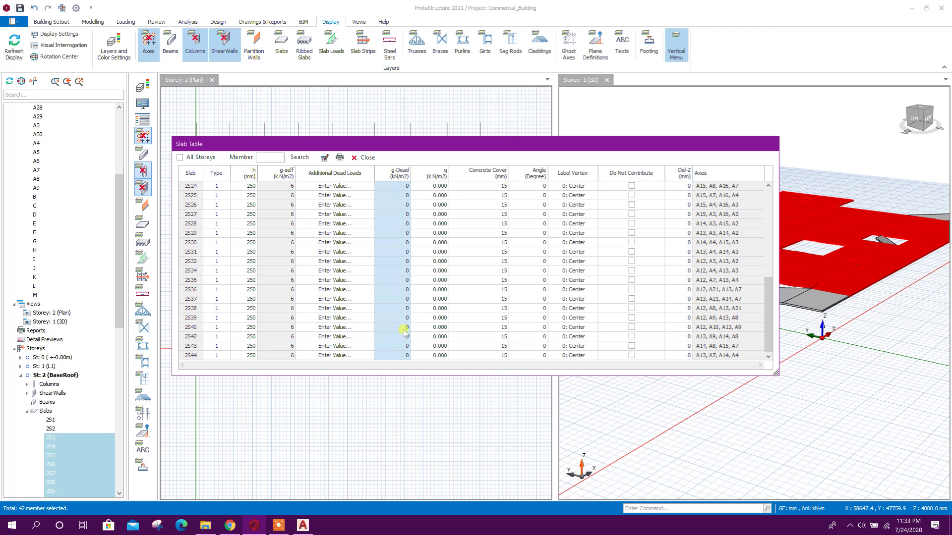
scroll(403, 325, up, 7)
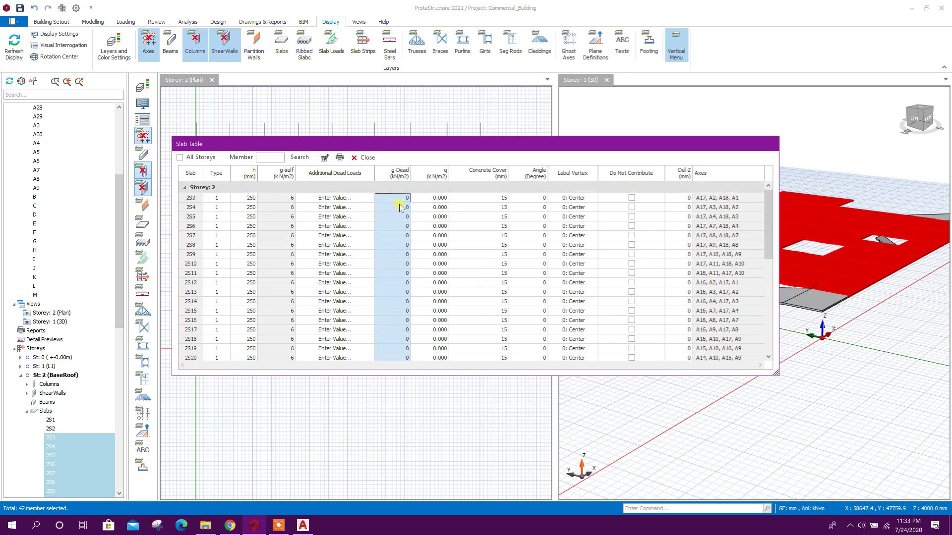
text(2)
key(Return)
Set the imposed load q of every slab in the table to 3 kN/m2 and close the table.
drag(445, 199, 439, 296)
scroll(439, 272, up, 7)
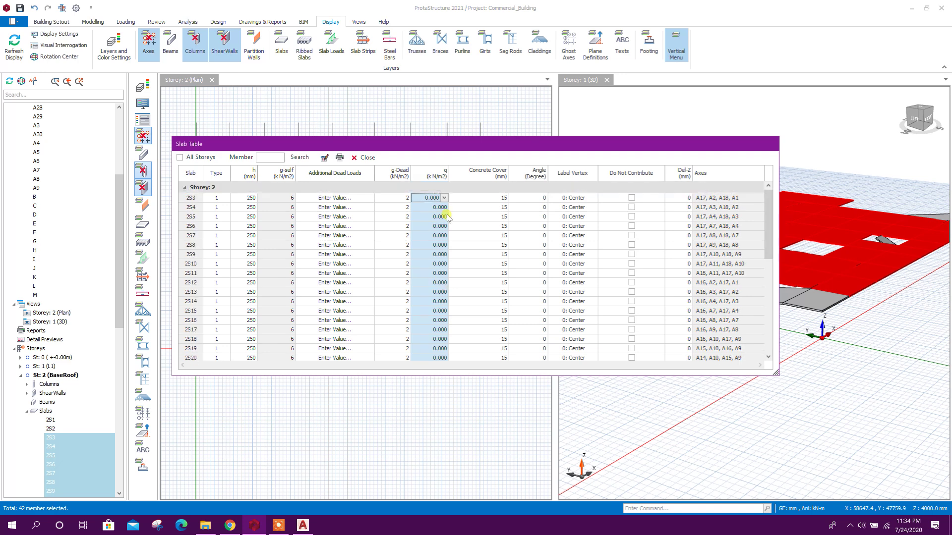
text(3)
key(Return)
scroll(441, 248, down, 6)
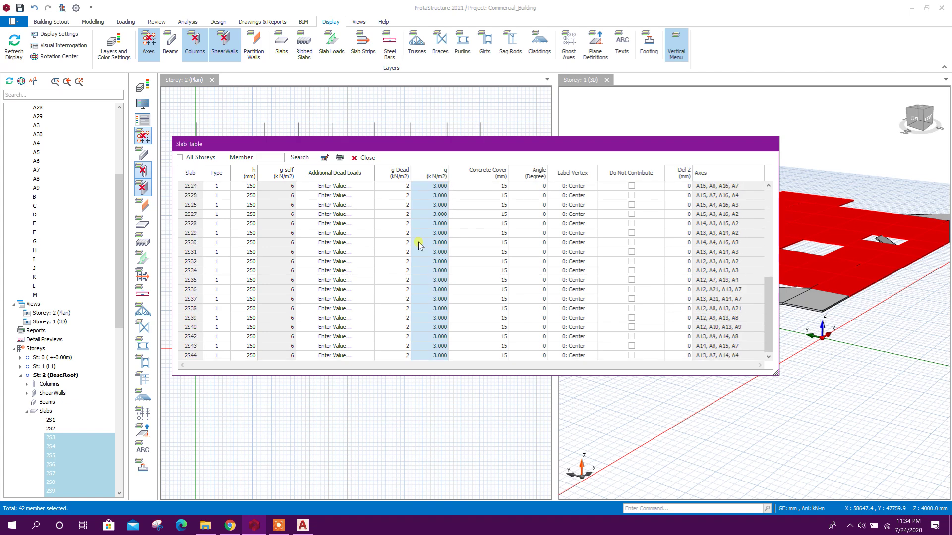
click(366, 158)
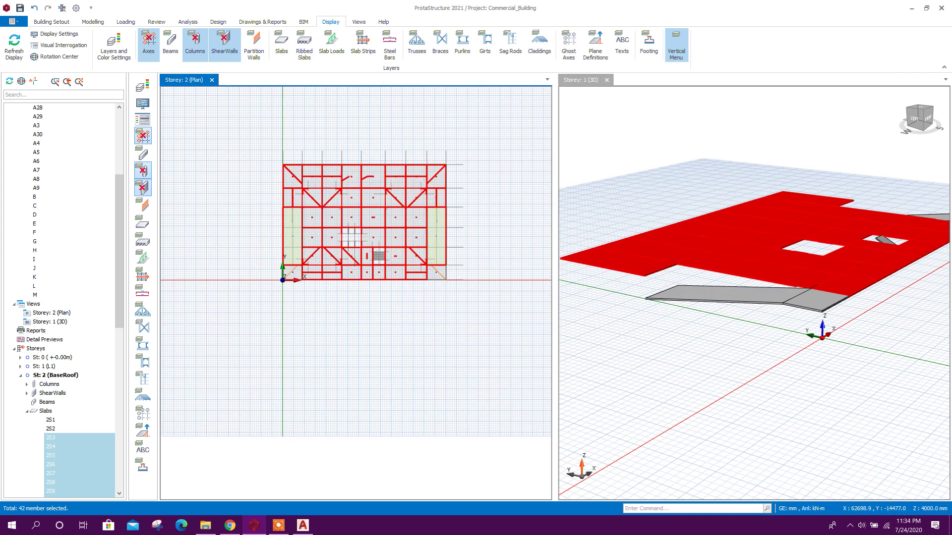
Check the dead and imposed loads of a lowest-row slab in its properties.
click(430, 236)
right_click(430, 236)
click(448, 241)
click(710, 111)
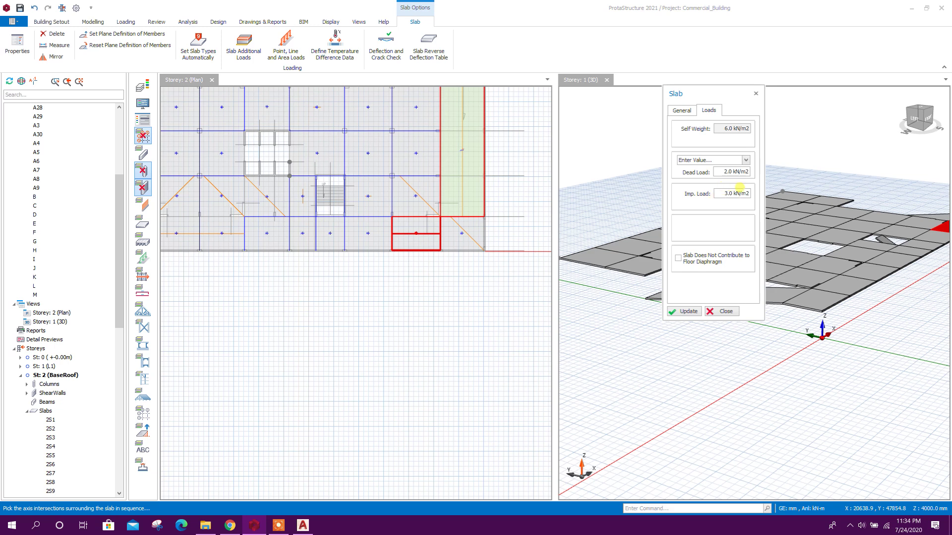
click(724, 311)
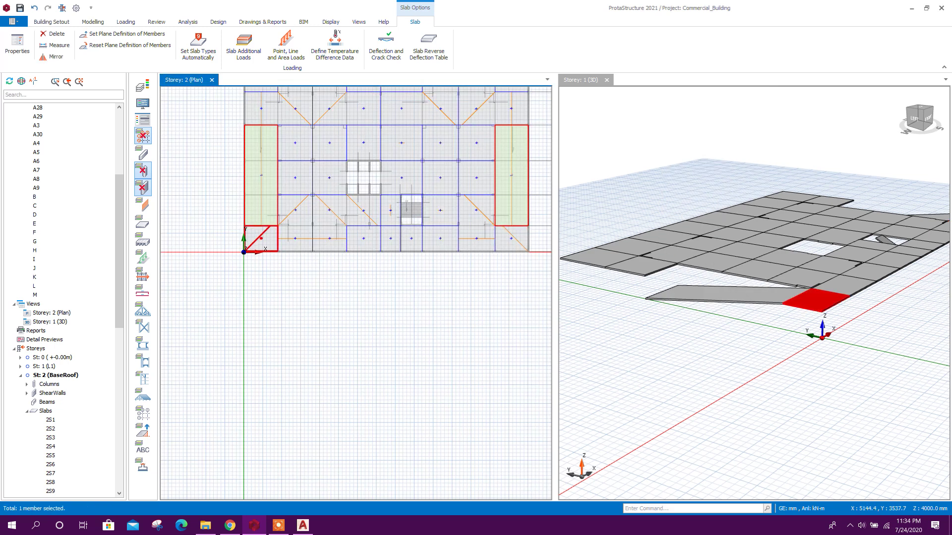
Open the slab table for the two corner slabs between axes A12 and A13 and set their additional dead load to 2 kN/m2.
click(453, 254)
right_click(453, 252)
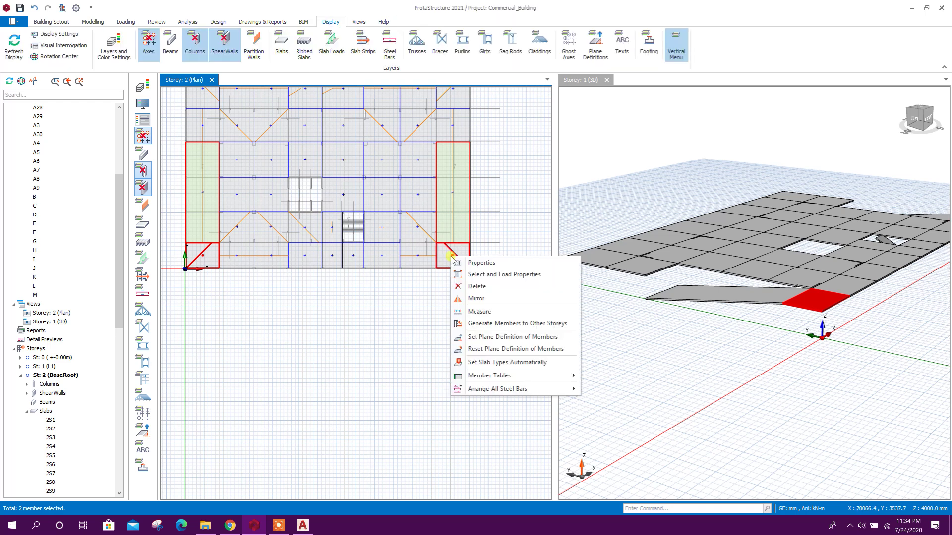
click(478, 255)
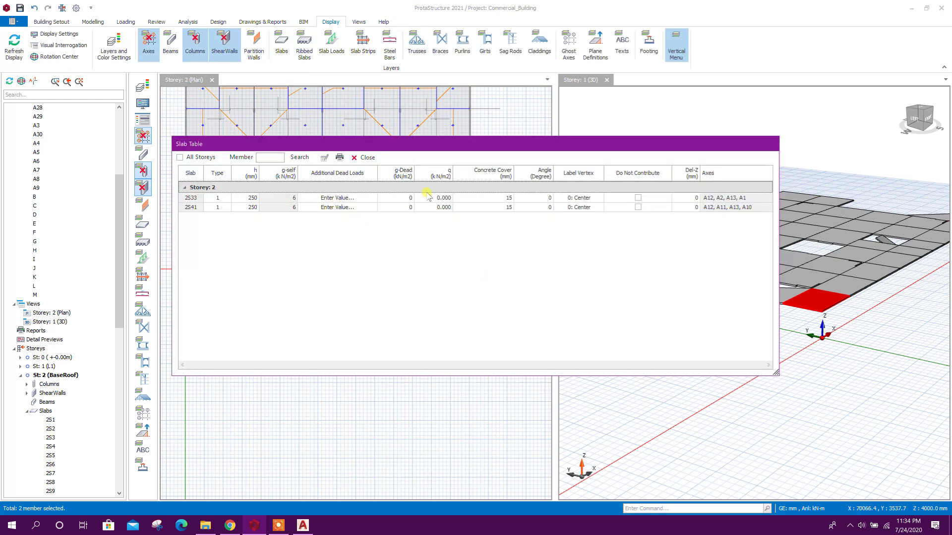
click(398, 198)
click(405, 198)
drag(391, 198, 397, 212)
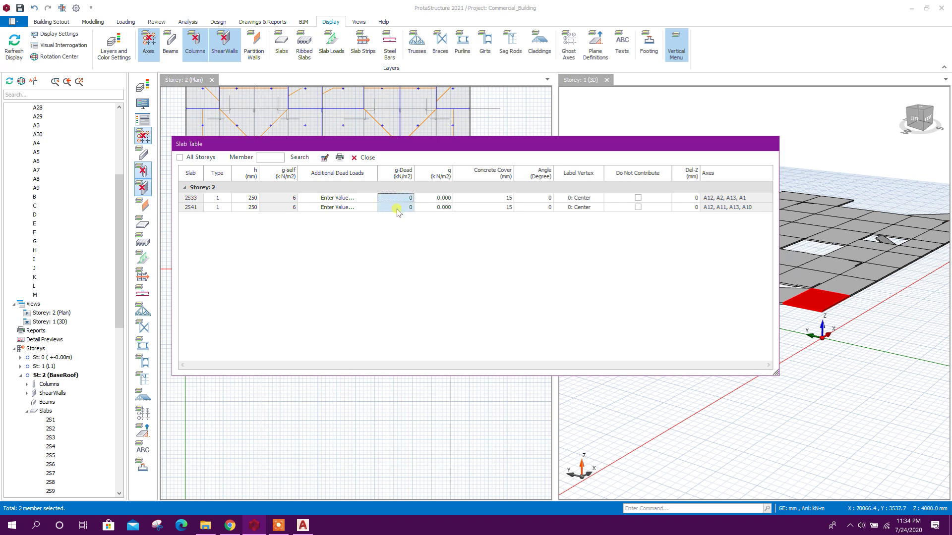
text(4)
Set the imposed load q of the corner slab between axes A1 and A2 to 1.920 kN/m2 for Garages (Passenger Vehicles).
click(435, 197)
click(434, 198)
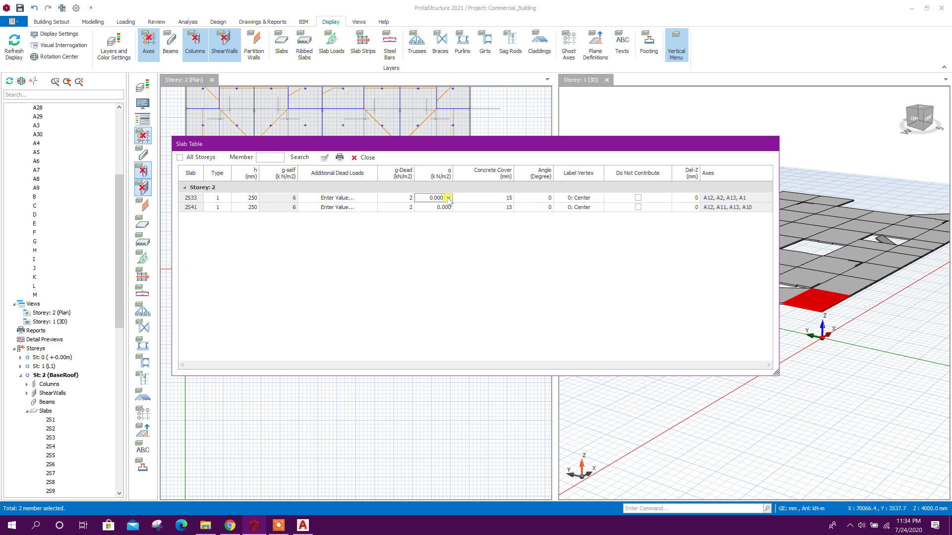
click(449, 198)
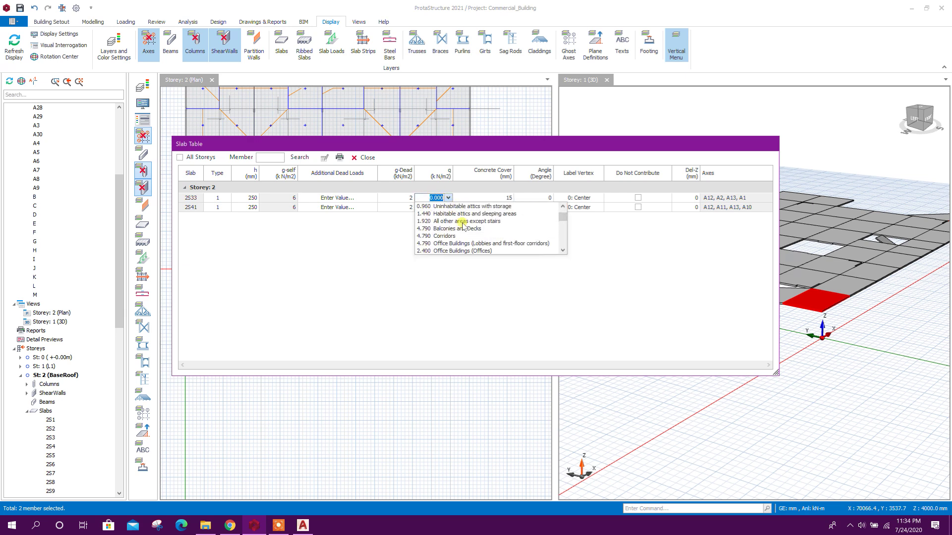
scroll(462, 223, down, 5)
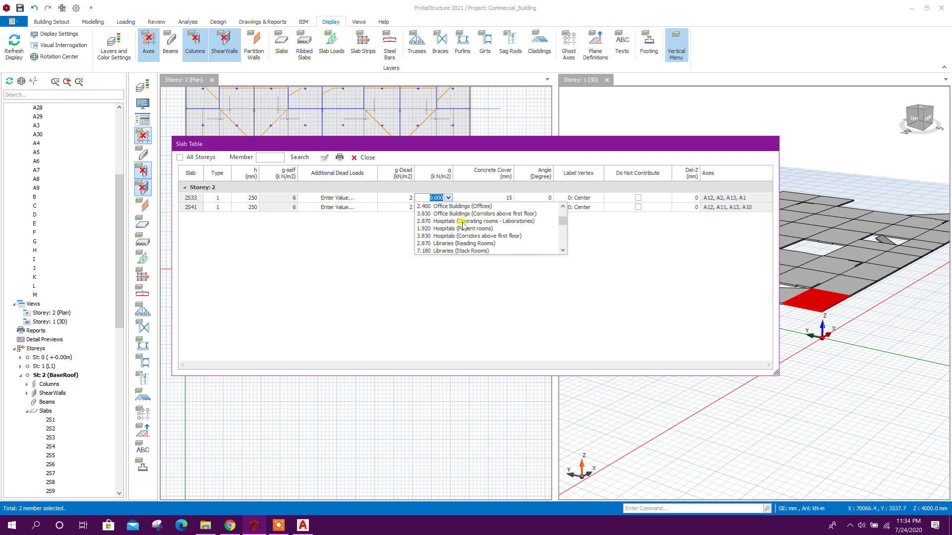
scroll(462, 223, down, 4)
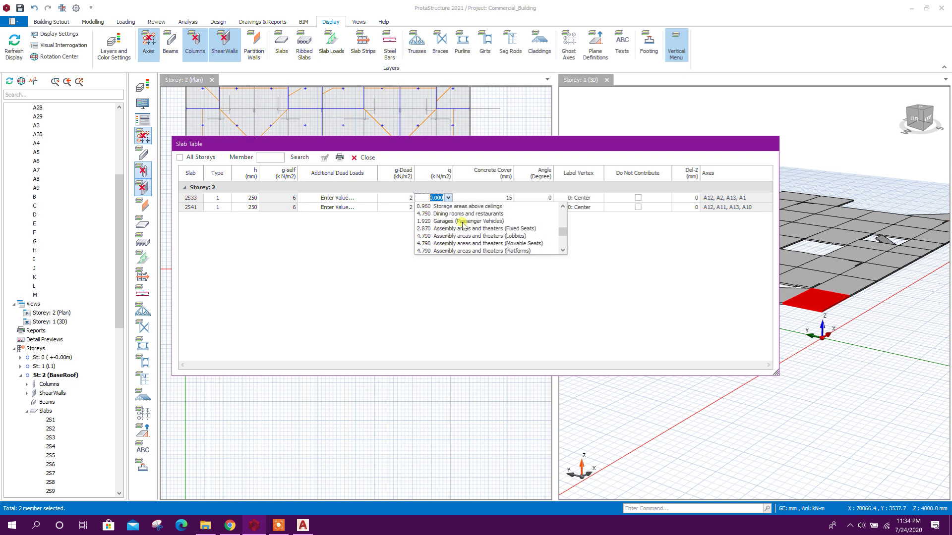
click(461, 221)
Assign the 1.920 kN/m2 Garages (Passenger Vehicles) imposed load to the corner slab between axes A10 and A11, close the slab table and clear the selection.
click(446, 207)
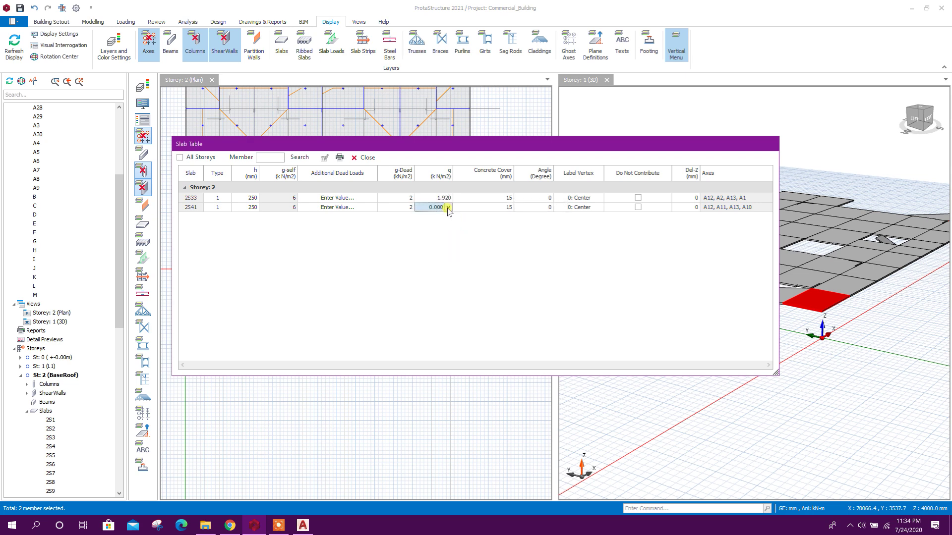
click(449, 207)
scroll(450, 253, down, 8)
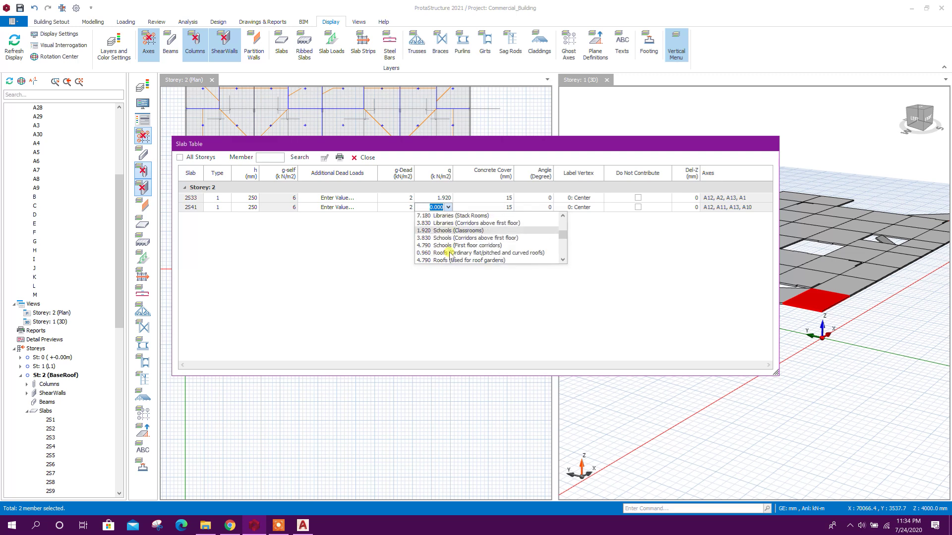
scroll(450, 253, down, 6)
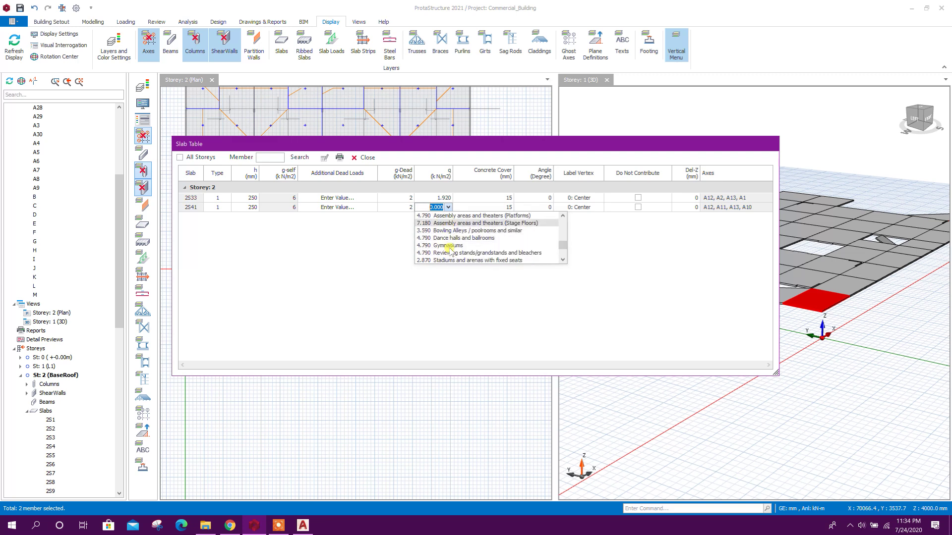
scroll(450, 247, up, 6)
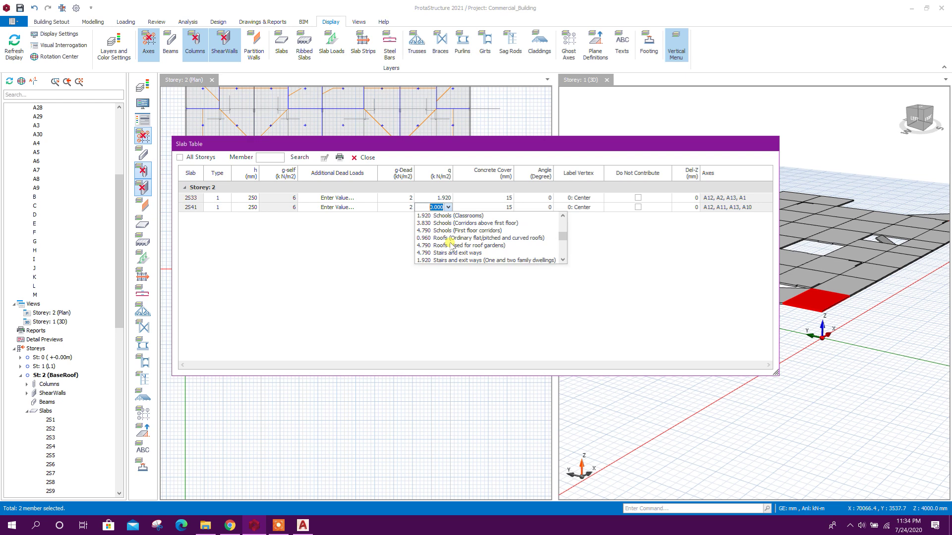
scroll(450, 243, down, 1)
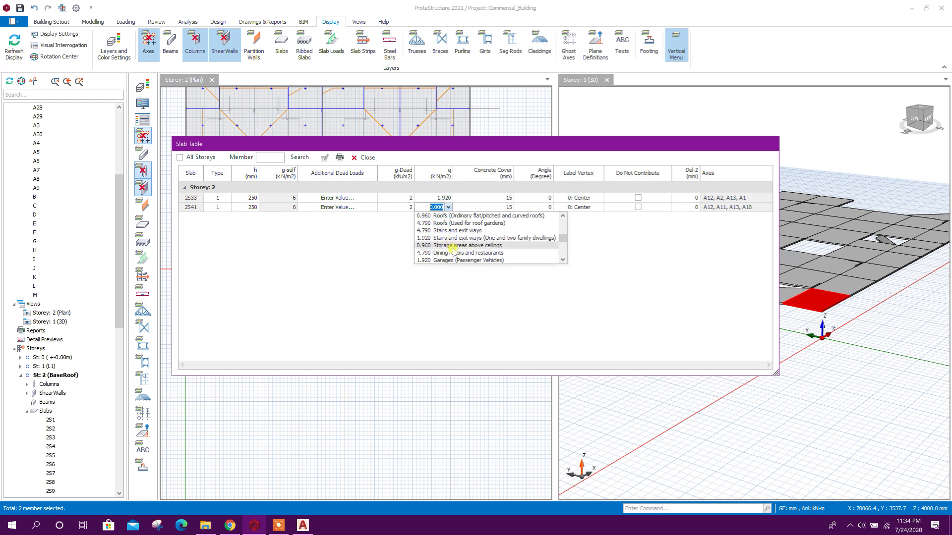
click(452, 260)
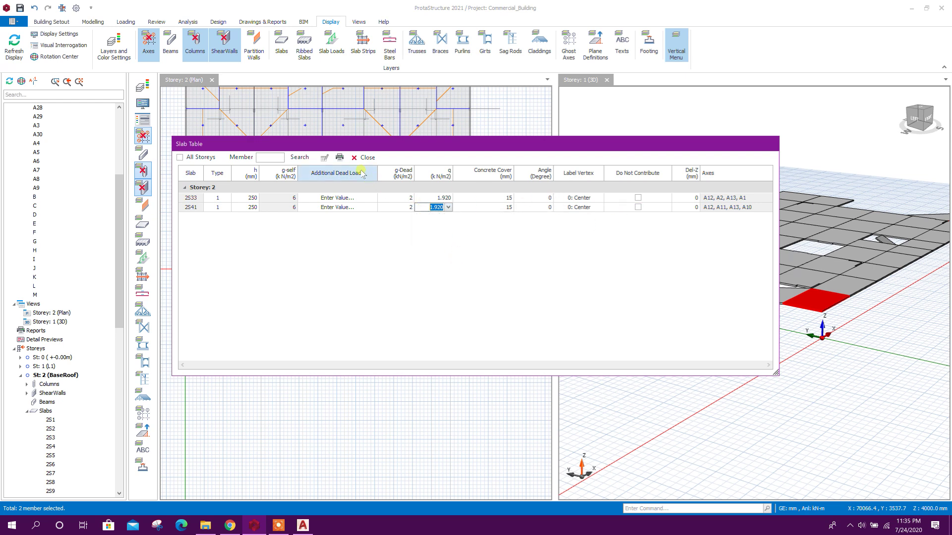
click(367, 158)
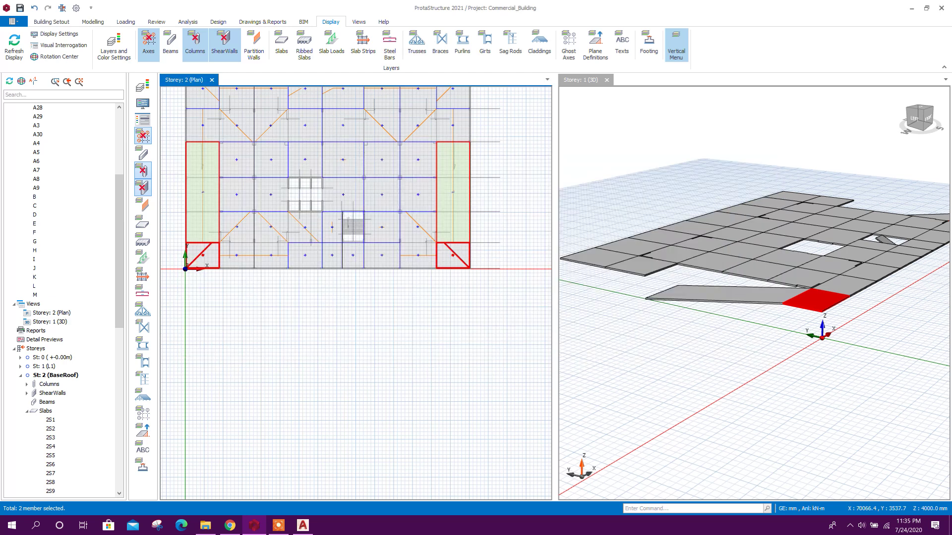
key(Escape)
Turn the shear wall, column and axis layers back on.
scroll(450, 411, down, 2)
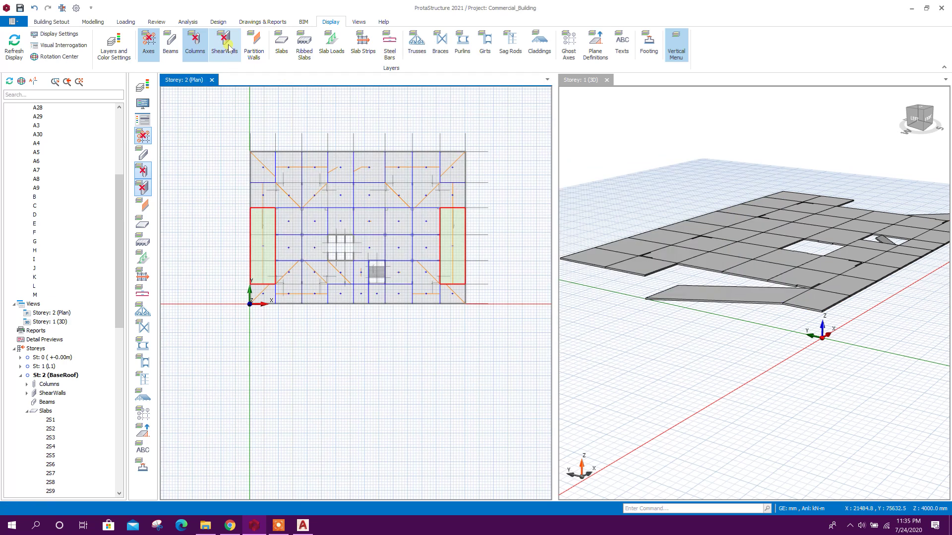
click(229, 48)
click(195, 45)
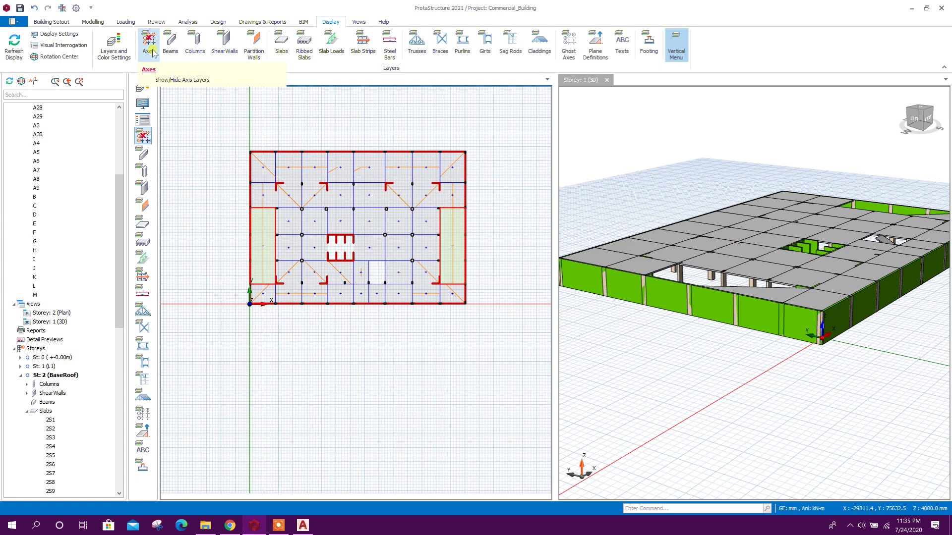
click(149, 44)
Insert a 400 x 900 mm column at the intersection of axes A14 and A8, at the corner of the stair opening.
scroll(375, 268, up, 5)
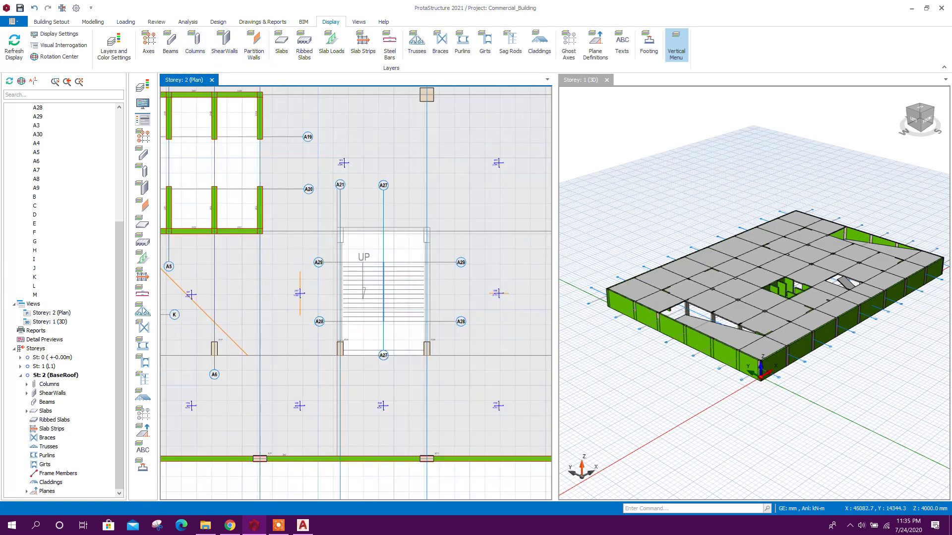
scroll(394, 254, down, 3)
scroll(402, 268, up, 2)
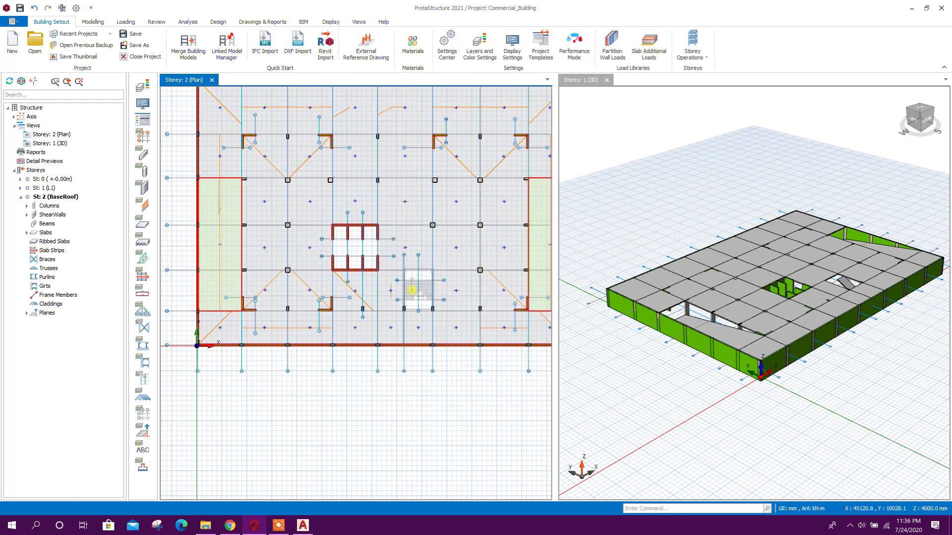
scroll(398, 322, down, 4)
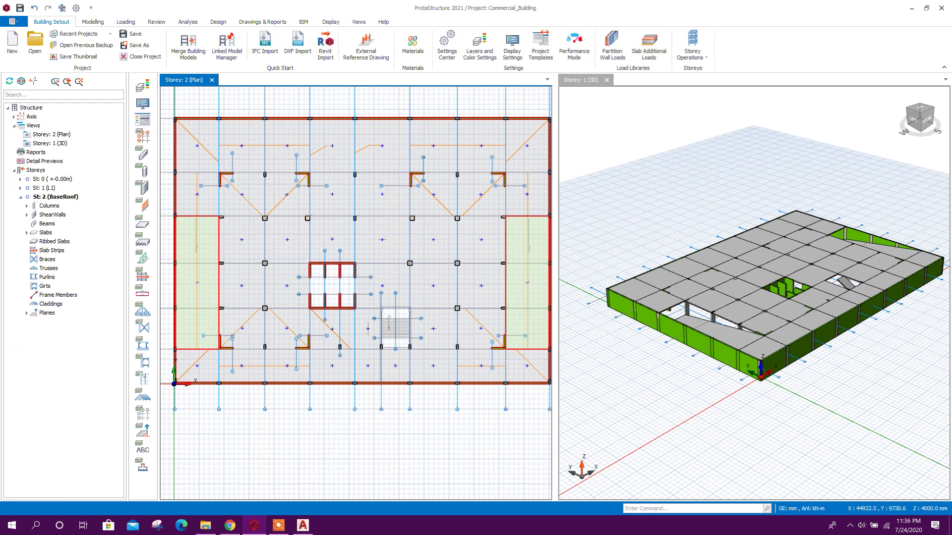
scroll(398, 323, up, 2)
click(92, 22)
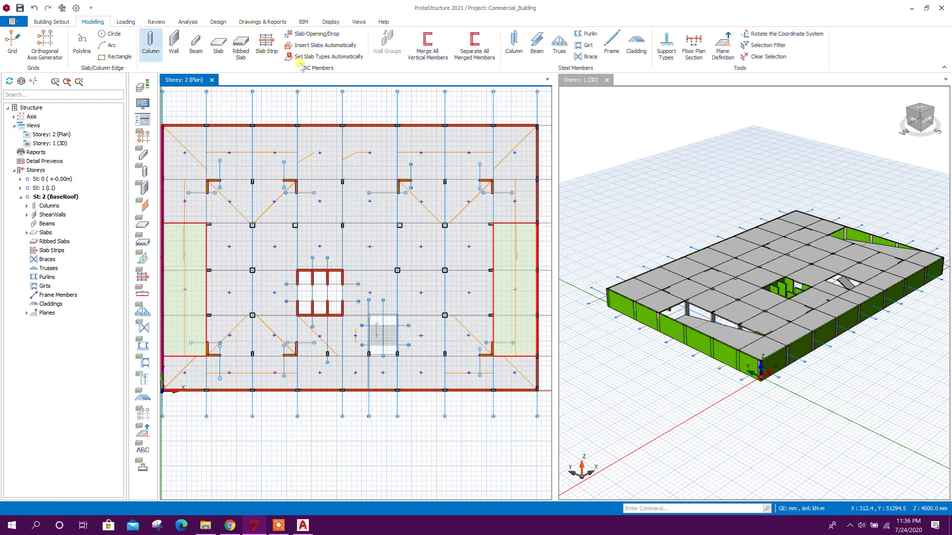
click(150, 44)
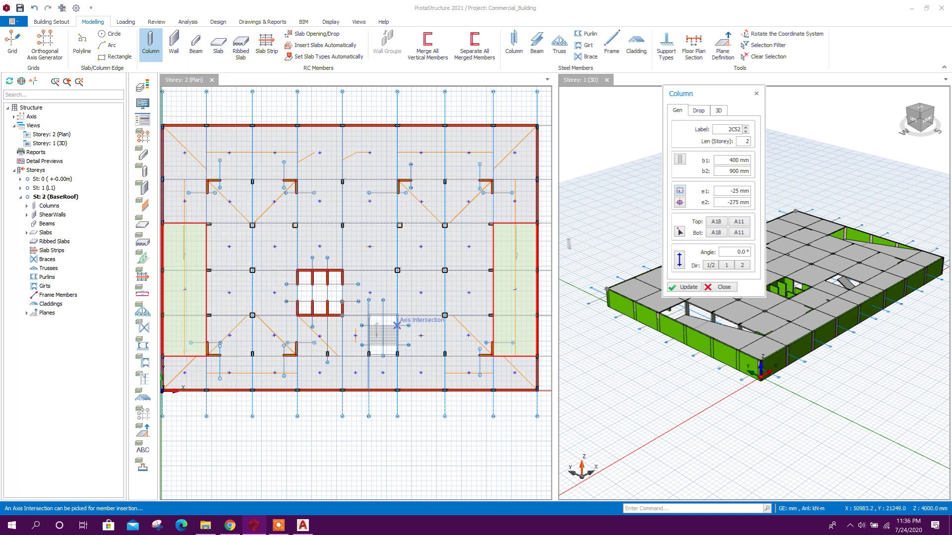
scroll(397, 320, up, 5)
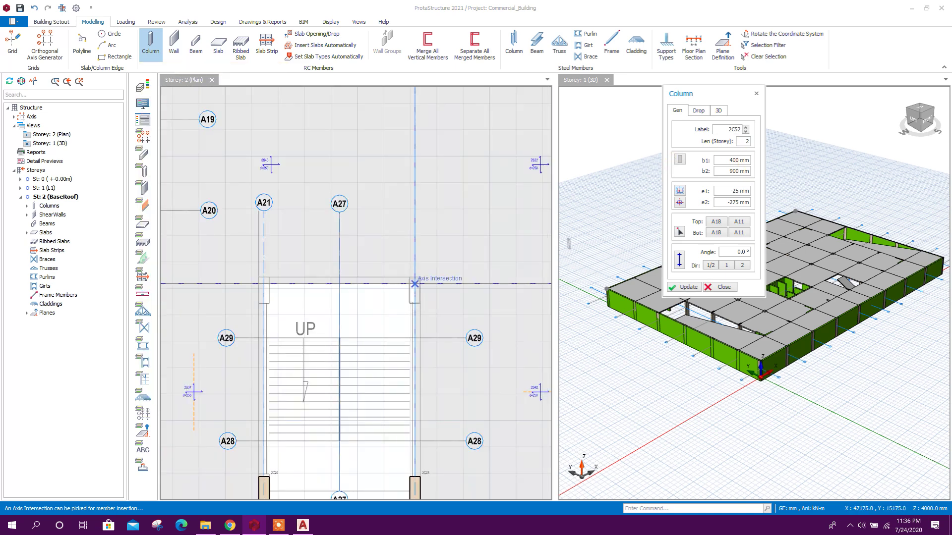
scroll(409, 305, up, 2)
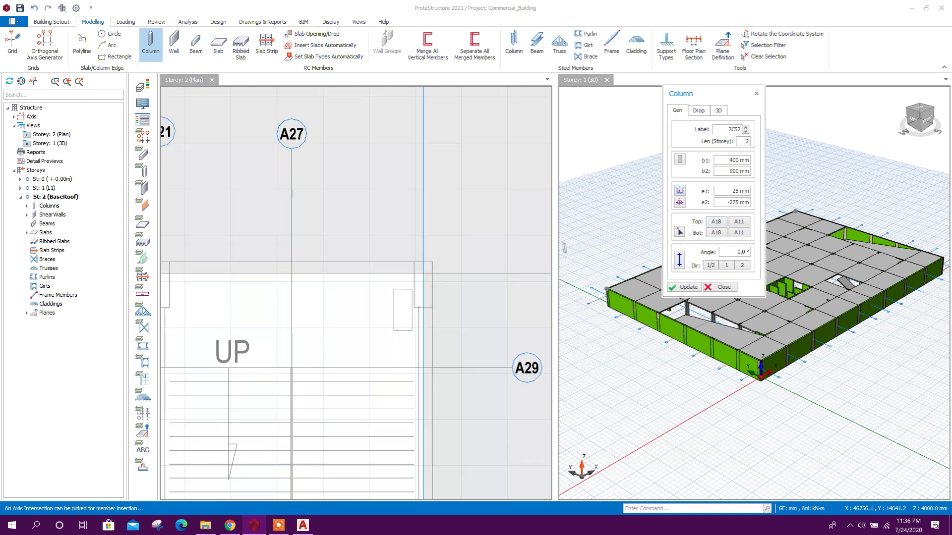
click(423, 273)
Insert a second 400 x 900 mm column at the intersection of axes A14 and A21 and finish column insertion.
scroll(403, 278, down, 3)
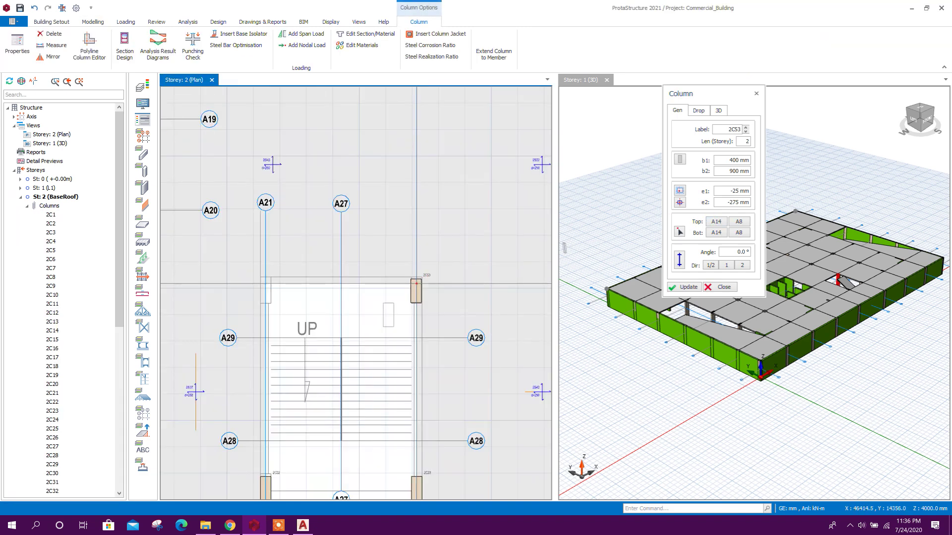
scroll(263, 276, up, 2)
click(263, 279)
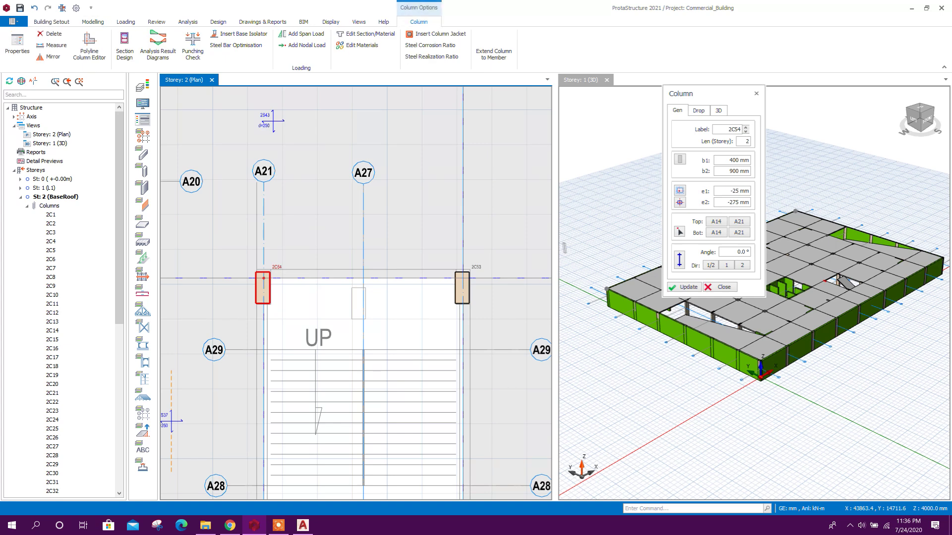
click(717, 284)
middle_drag(304, 320, 326, 284)
scroll(327, 283, up, 2)
key(Escape)
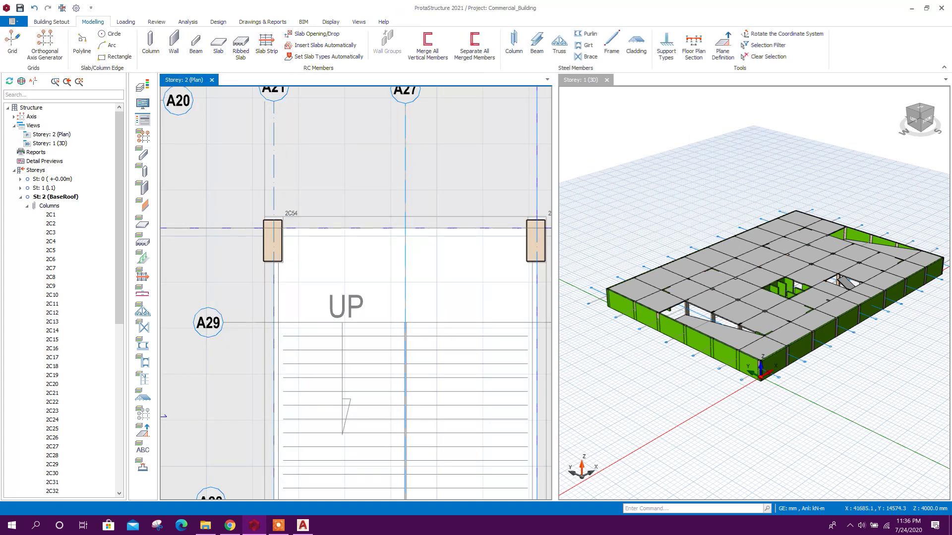
Select the two new columns along axis A14 at the stair opening.
scroll(184, 377, down, 1)
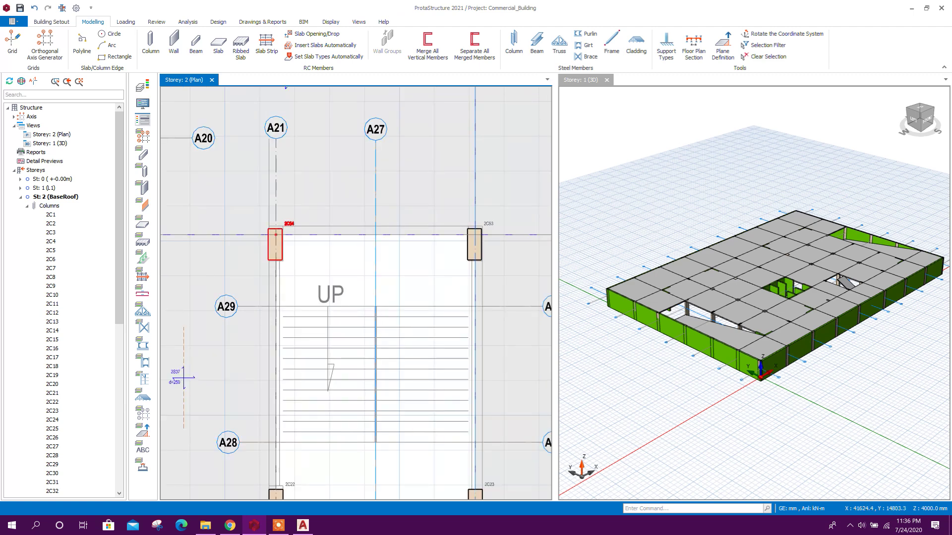
click(276, 245)
middle_drag(318, 248, 284, 253)
ctrl+click(442, 249)
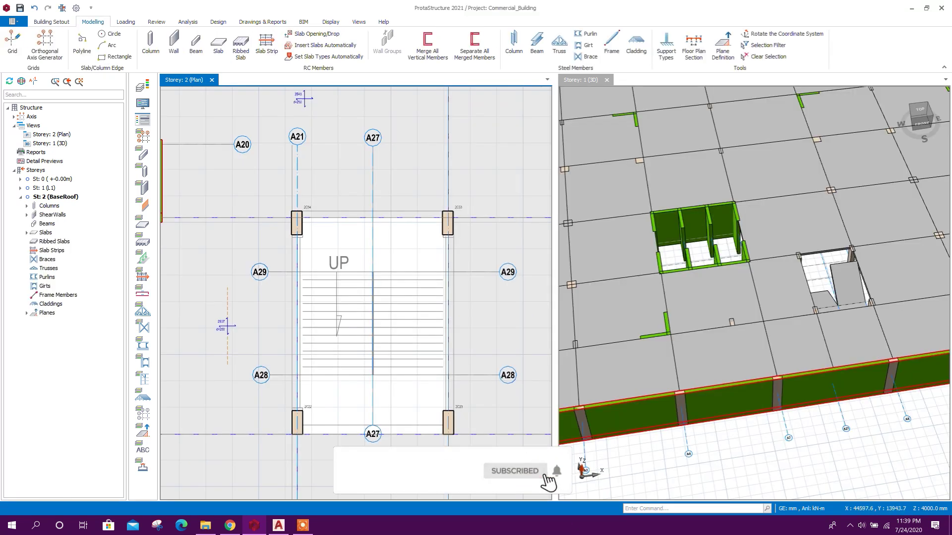
Start a new slab for the stair opening with a thickness of 200 mm and a concrete cover of 20 mm.
click(218, 47)
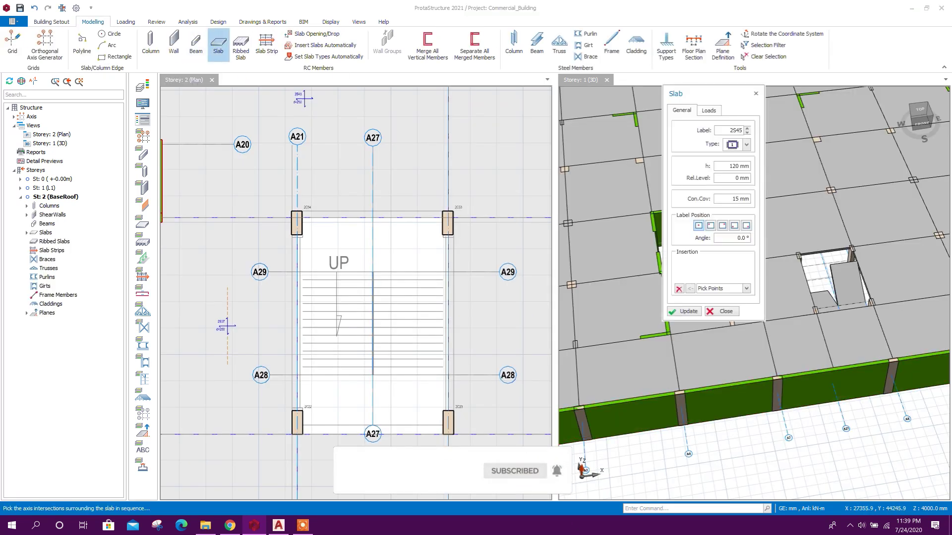
click(732, 166)
text(200)
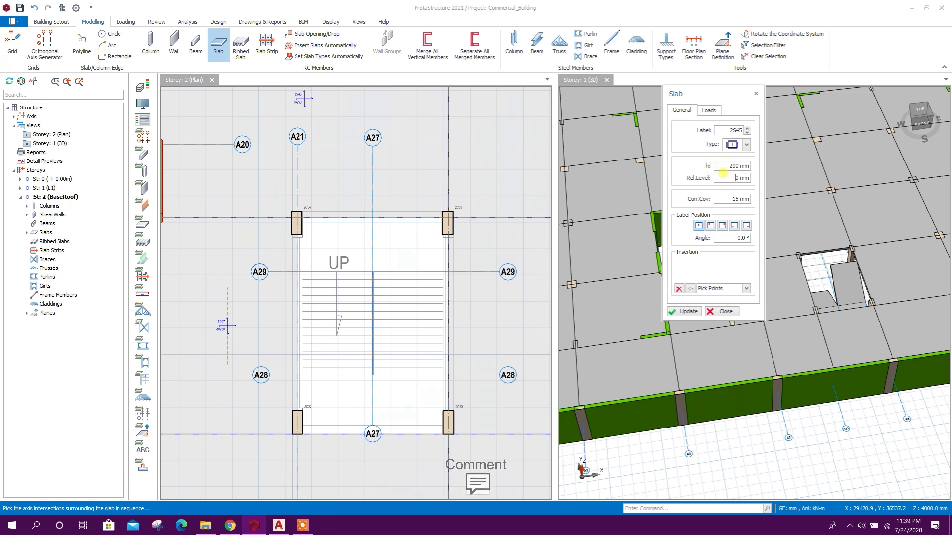
click(735, 199)
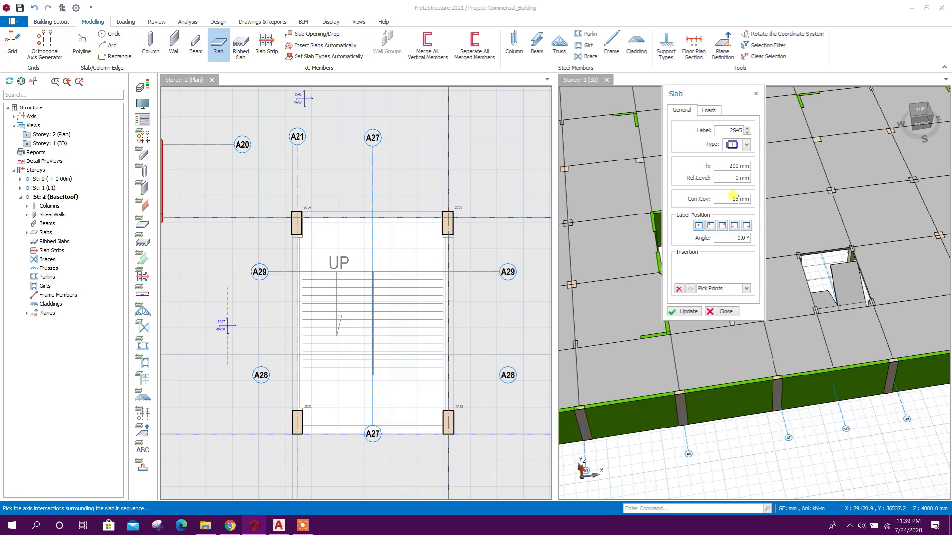
Set the new slab's dead load to 2.0 kN/m2 and its imposed load to 4.79 kN/m2 for Stairs and exit ways.
click(709, 110)
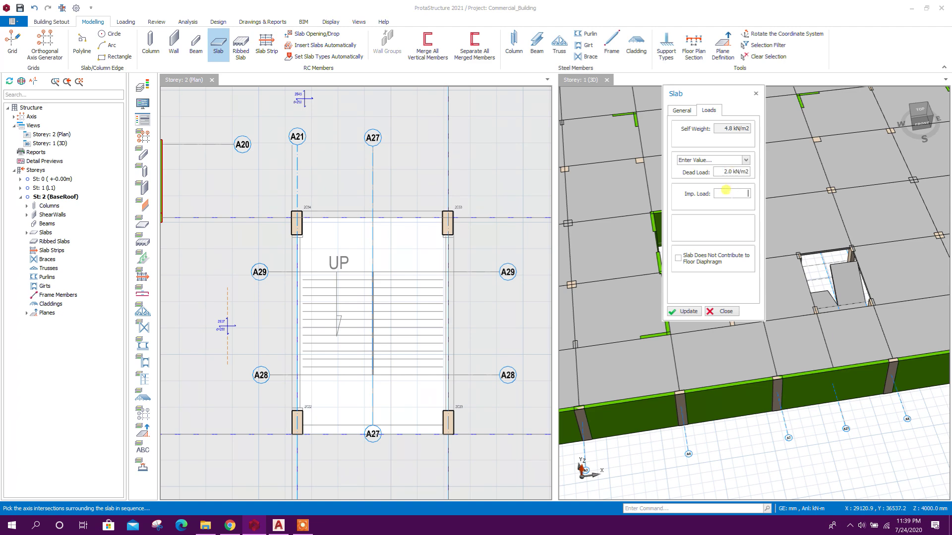
click(726, 192)
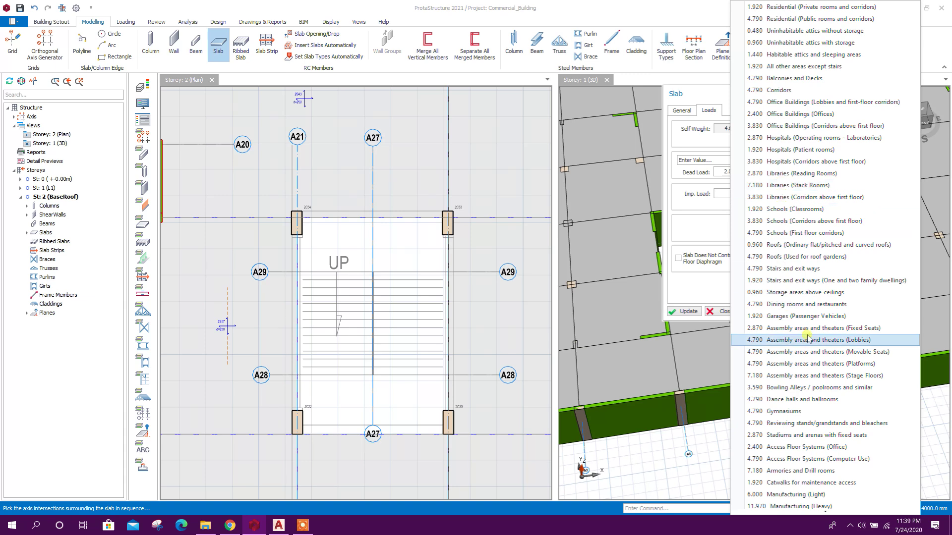
click(823, 270)
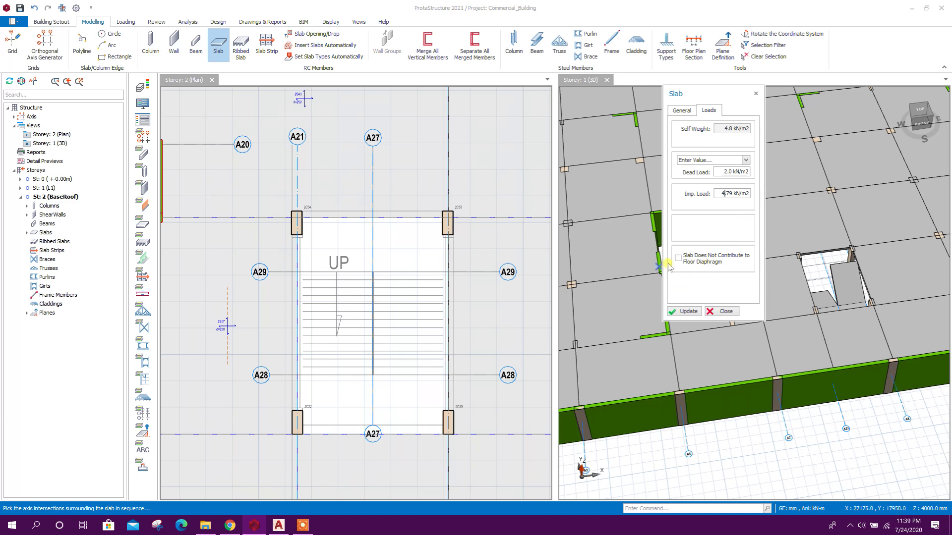
Open the choice of insertion methods in the new slab's general settings.
scroll(410, 258, down, 2)
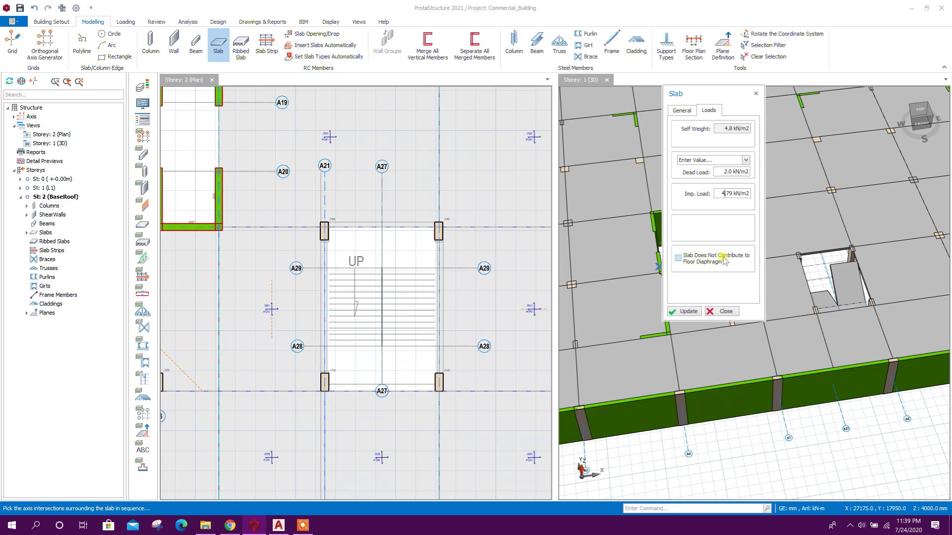
scroll(425, 262, up, 1)
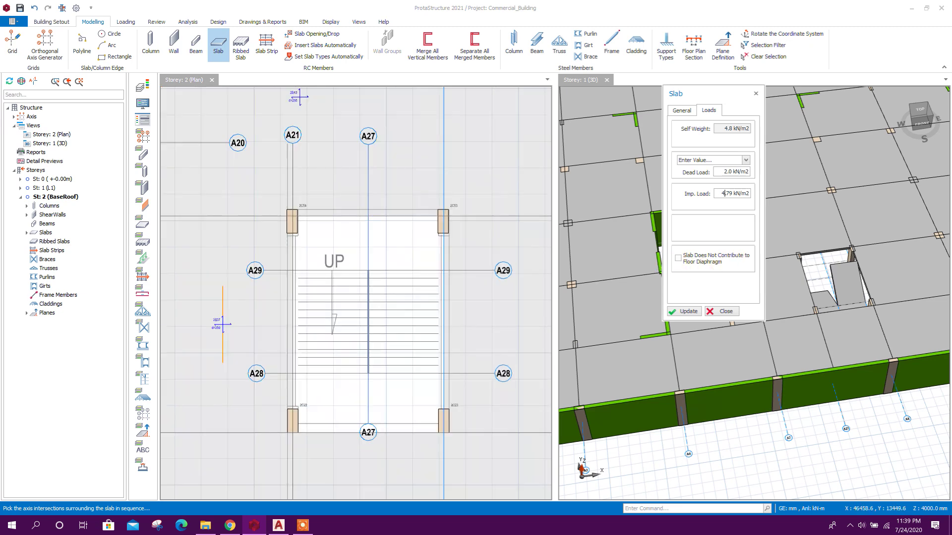
click(682, 110)
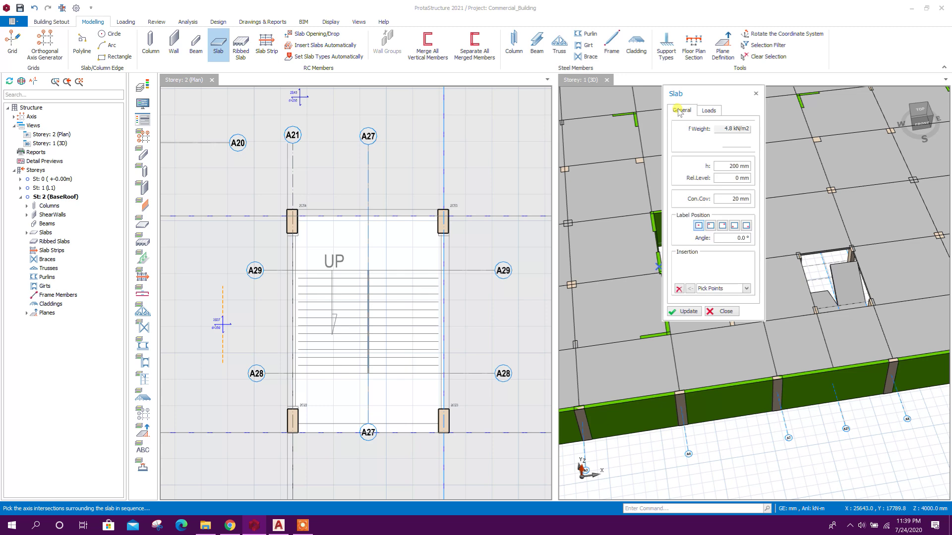
click(723, 287)
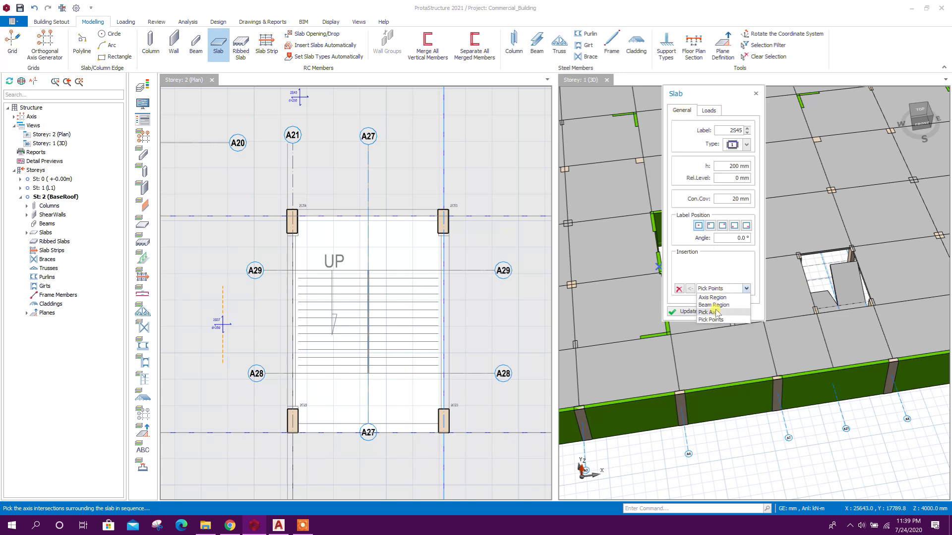